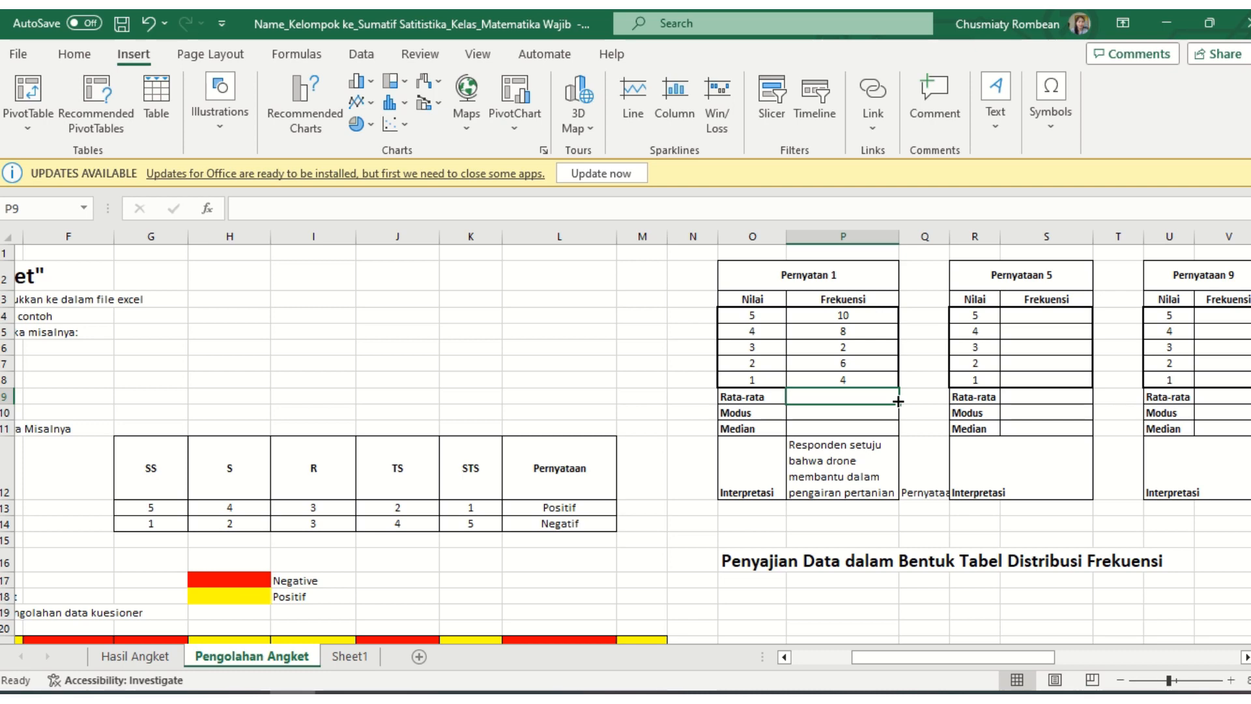
Calculate the Rata-rata of the Pernyatan 1 table in P9 with AVERAGE over the Pernyataan 1 responses in C22:C51.
{"action": "type", "text": "=av"}
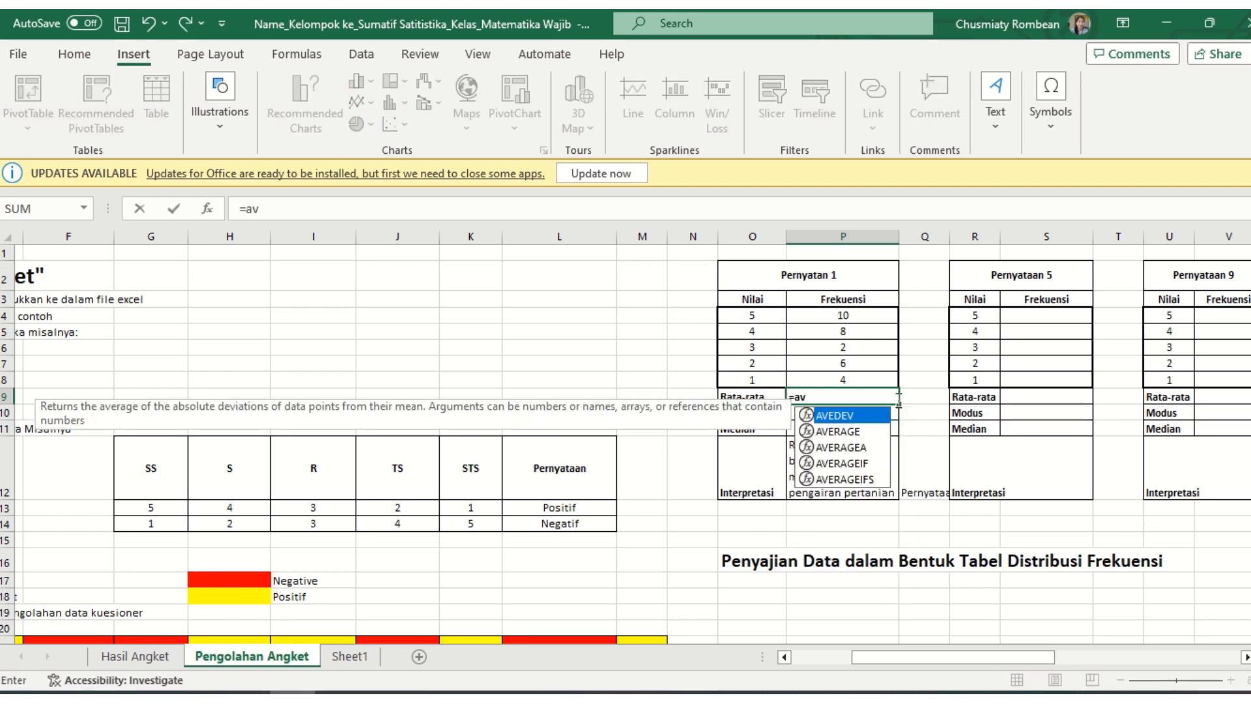
{"action": "type", "text": "erage"}
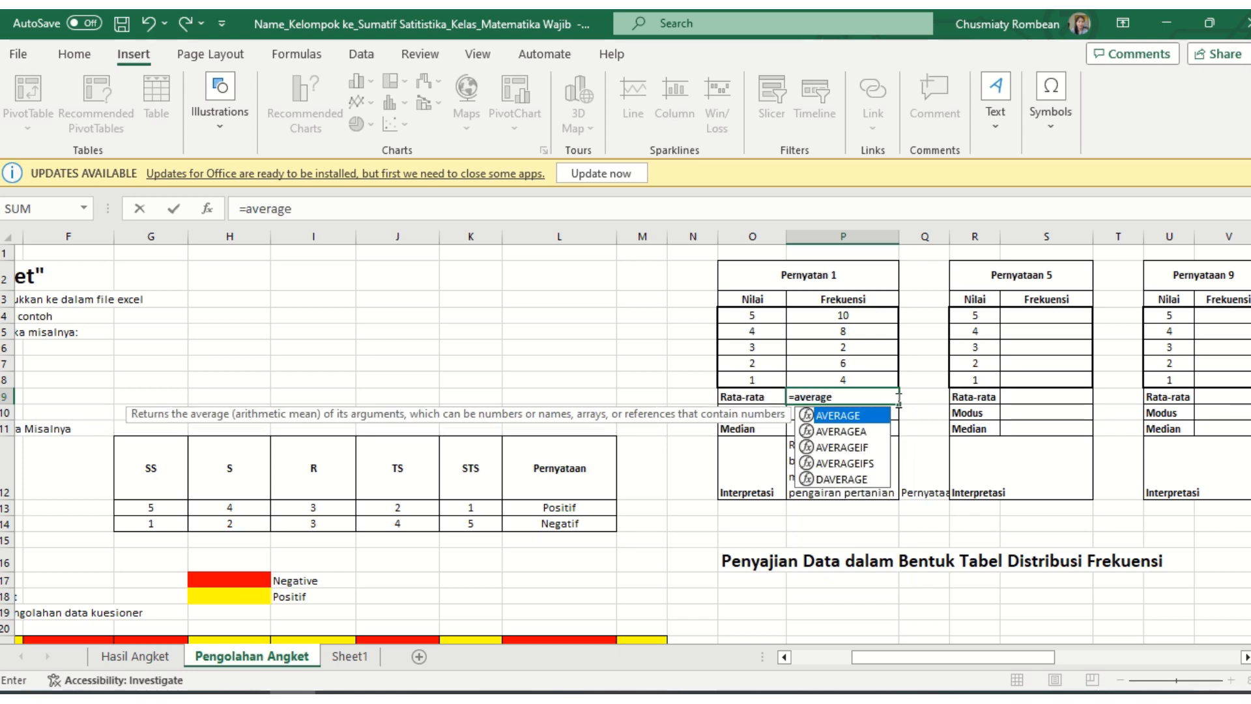
{"action": "type", "text": "("}
{"action": "left_click_drag", "start_coordinate": [898, 662], "coordinate": [797, 659]}
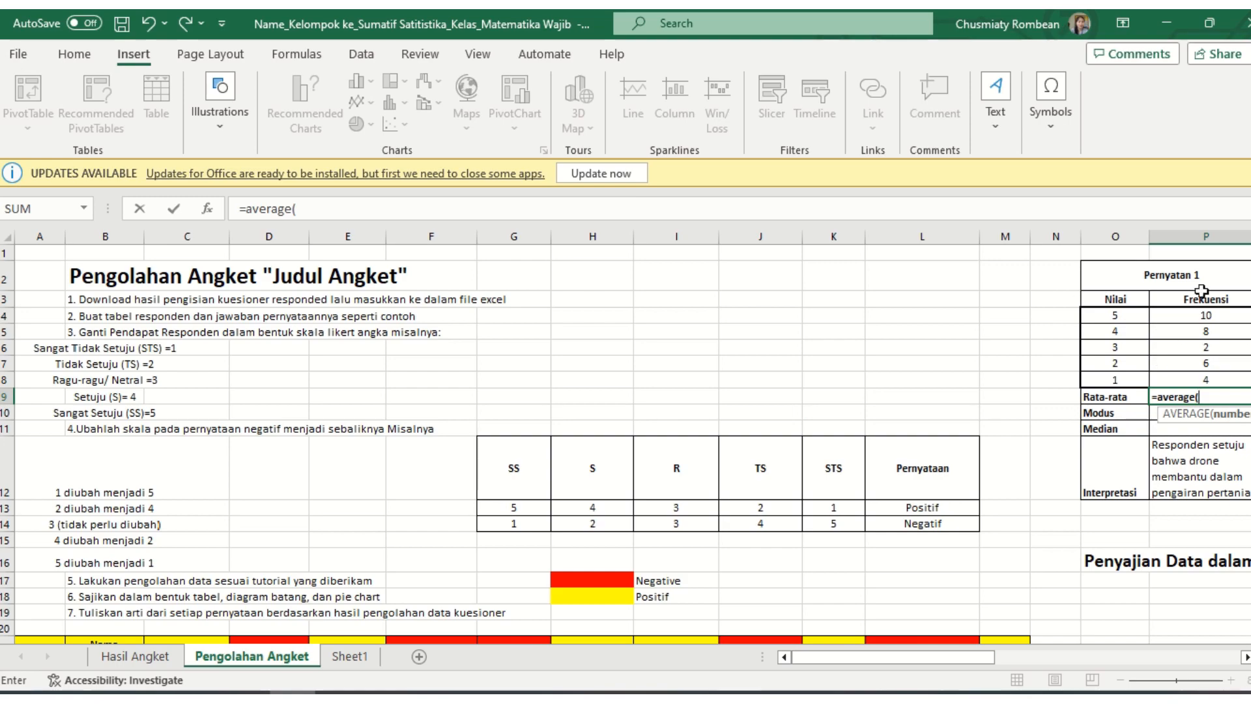
{"action": "scroll", "coordinate": [606, 503], "scroll_direction": "down", "scroll_amount": 4}
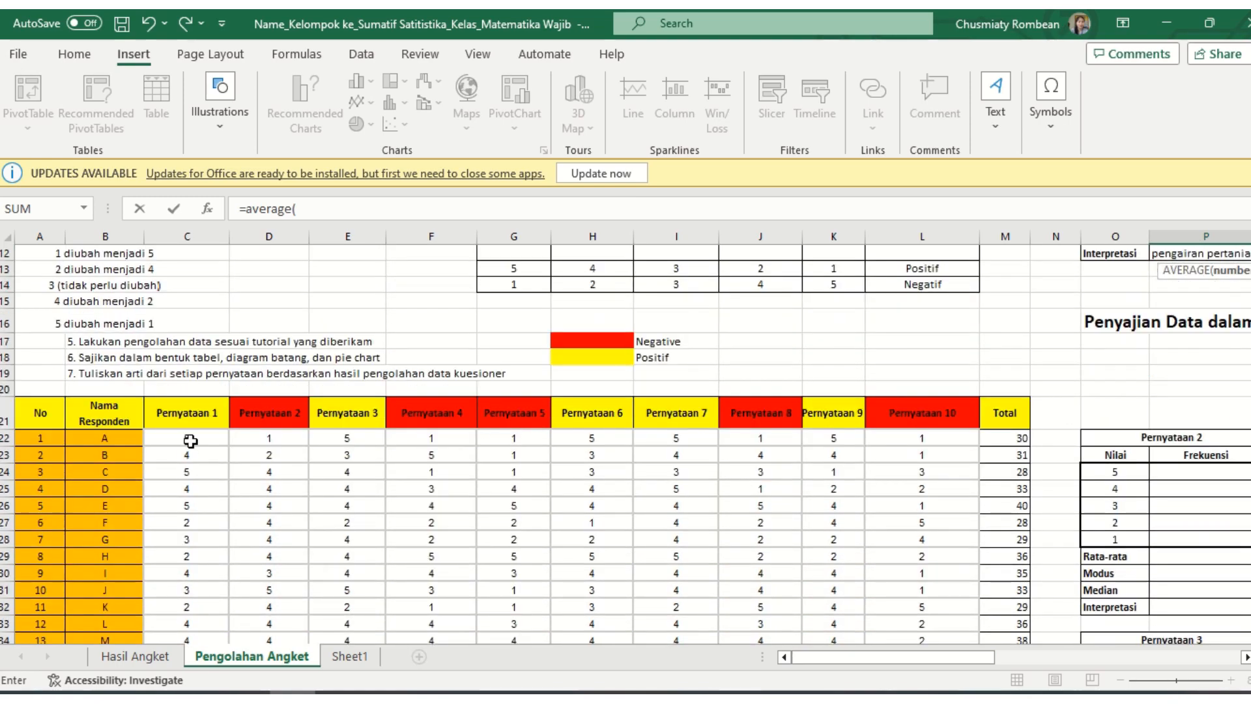
{"action": "left_click_drag", "start_coordinate": [191, 442], "coordinate": [193, 580]}
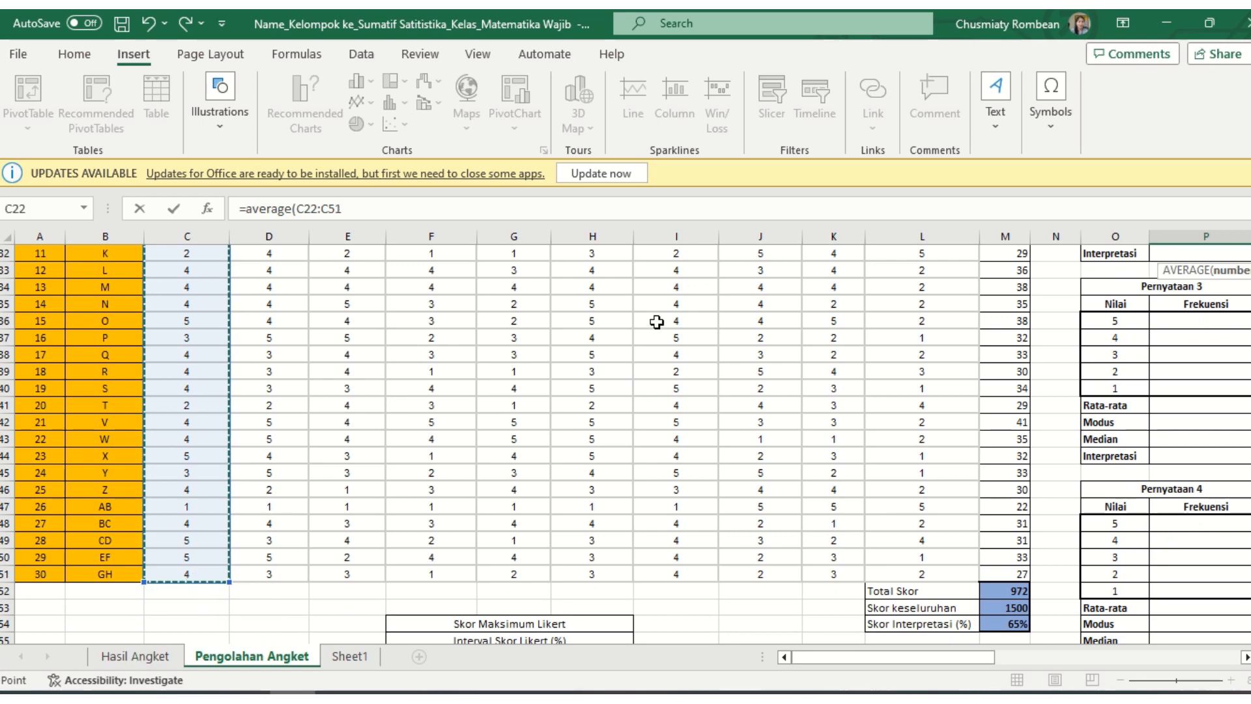
{"action": "key", "text": "Escape"}
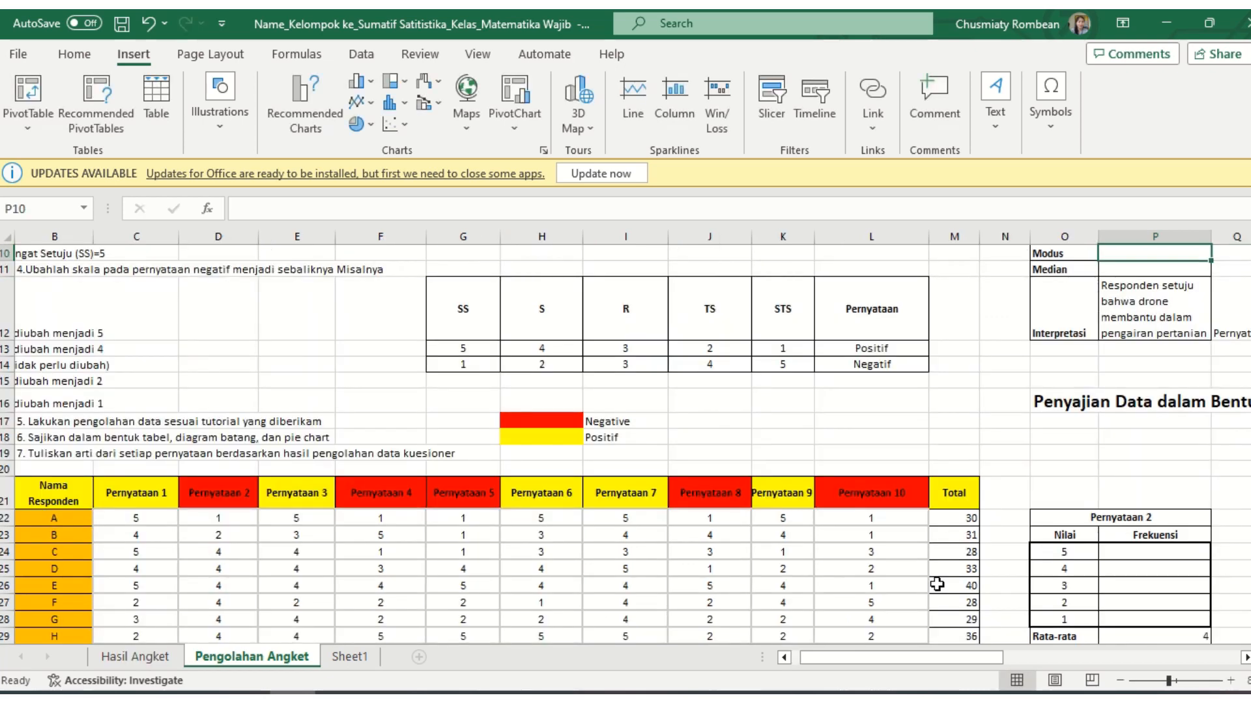
{"action": "scroll", "coordinate": [1228, 403], "scroll_direction": "up", "scroll_amount": 3}
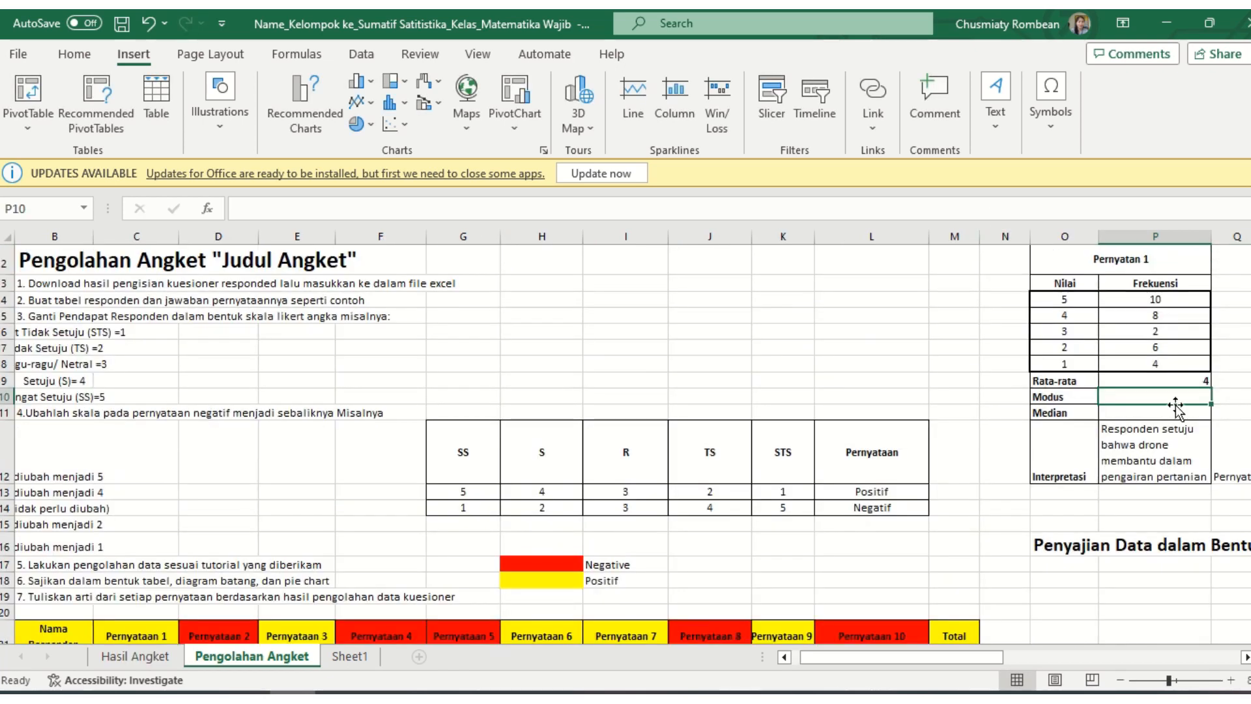
{"action": "left_click", "coordinate": [1166, 383]}
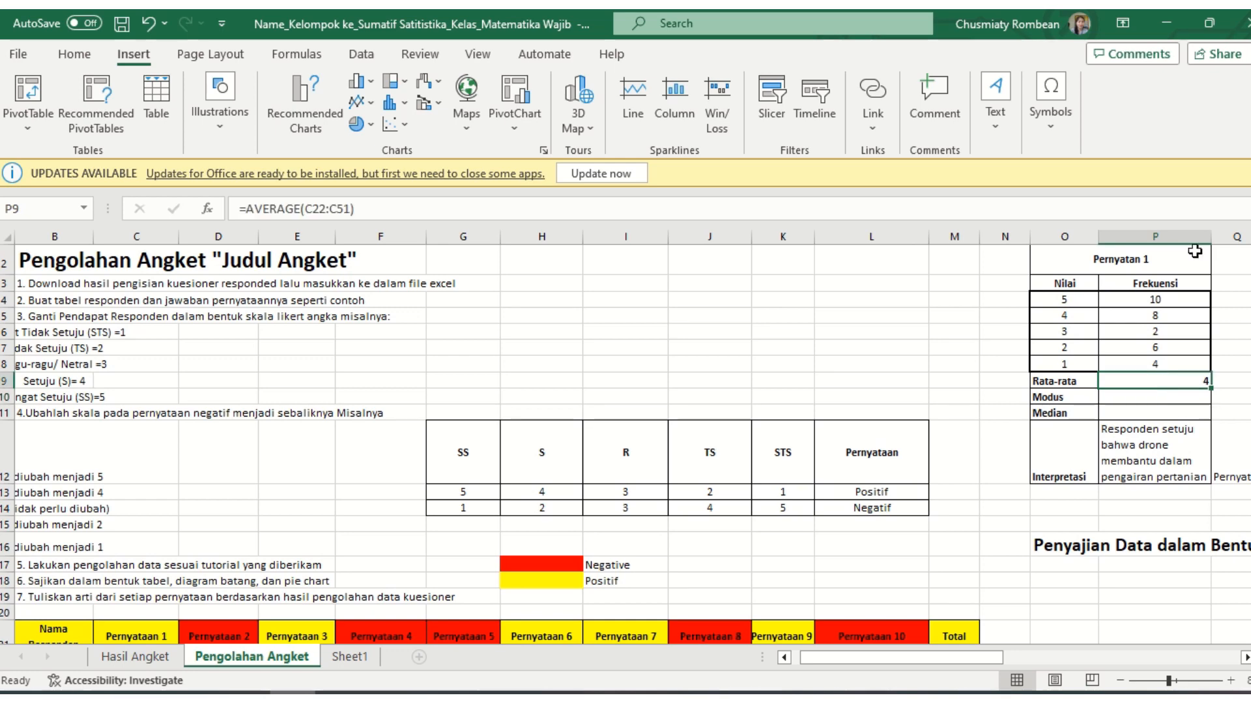
Enter 5 as the Modus of the Pernyatan 1 table in P10.
{"action": "left_click", "coordinate": [1171, 263]}
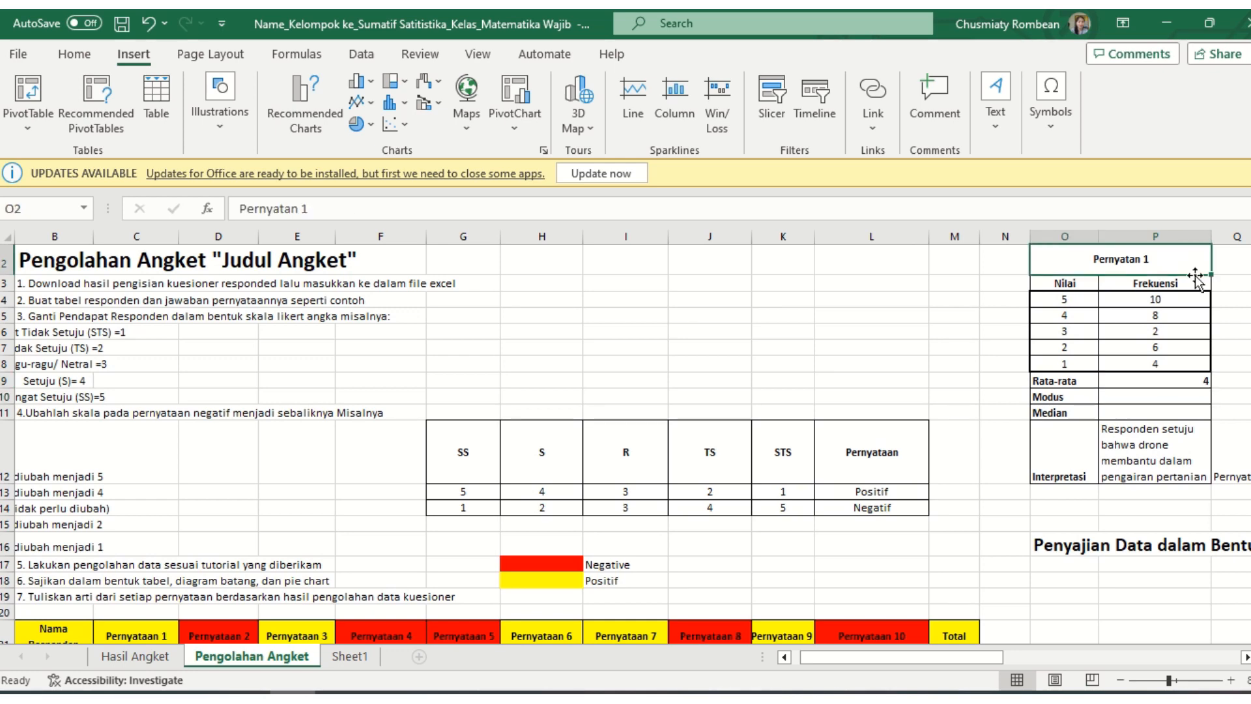
{"action": "left_click", "coordinate": [1171, 394]}
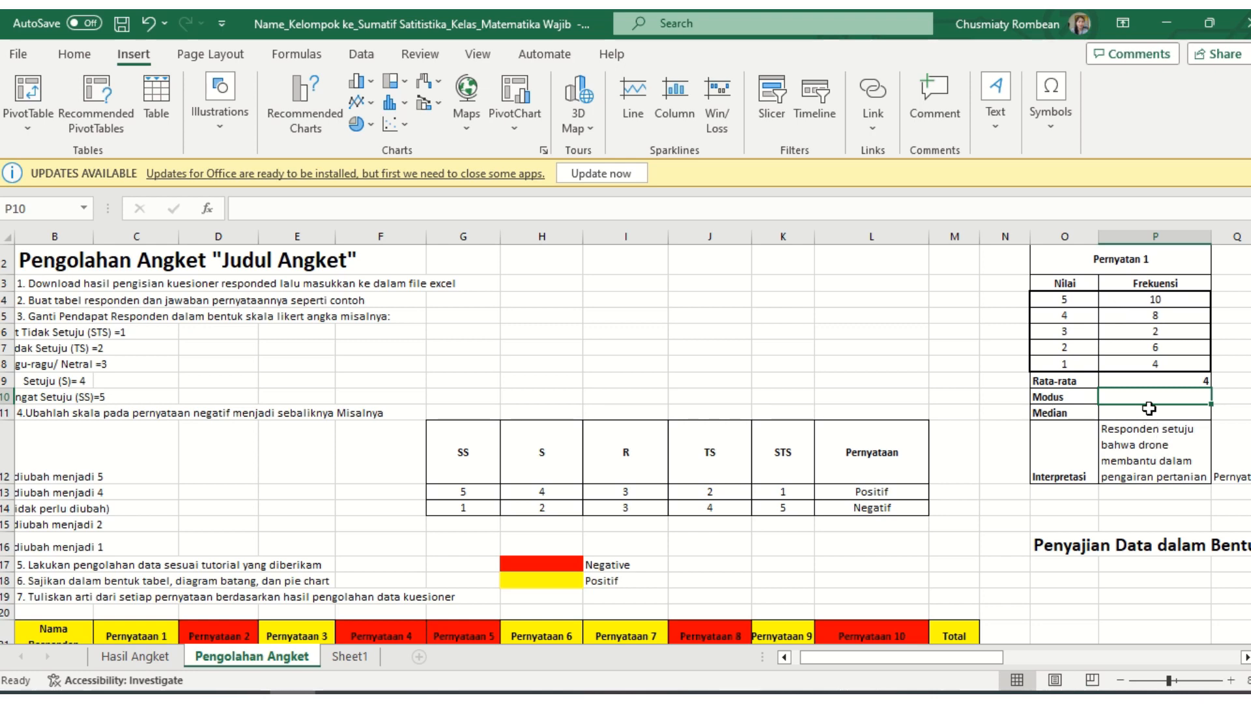
{"action": "type", "text": "5"}
{"action": "key", "text": "Return"}
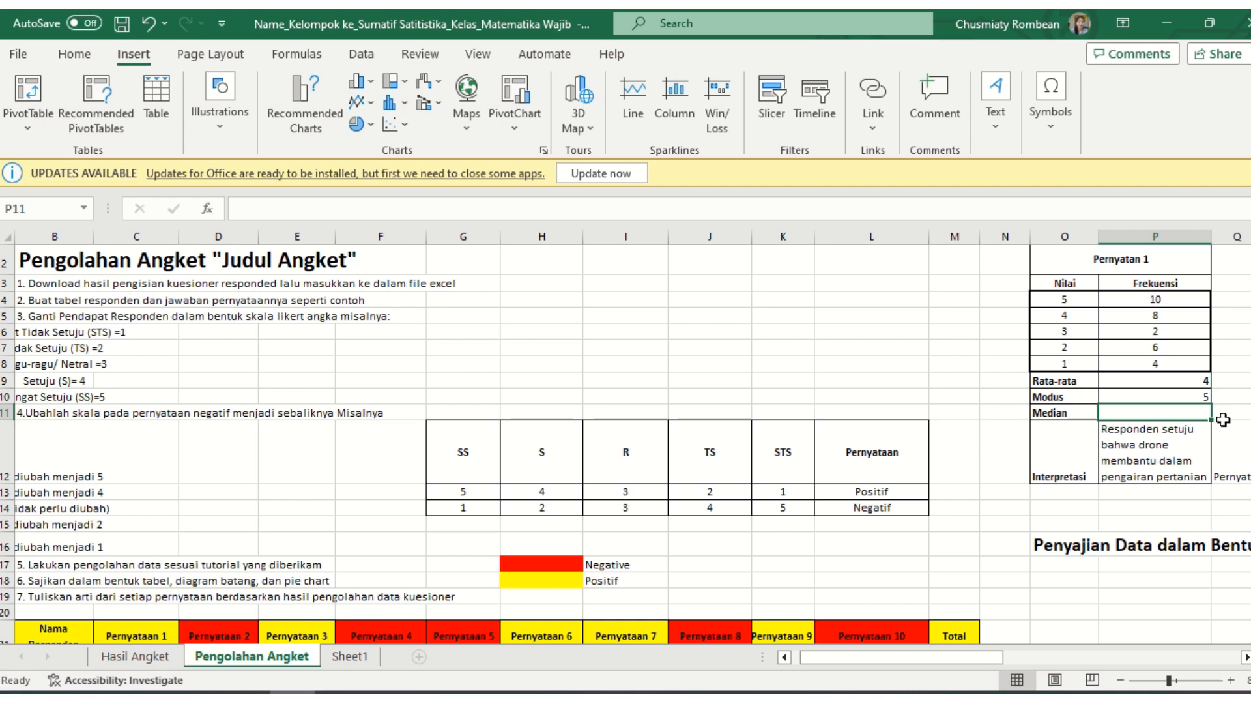
Calculate the Median of the Pernyatan 1 table in P11 with MEDIAN over the responses in C22:C51.
{"action": "type", "text": "="}
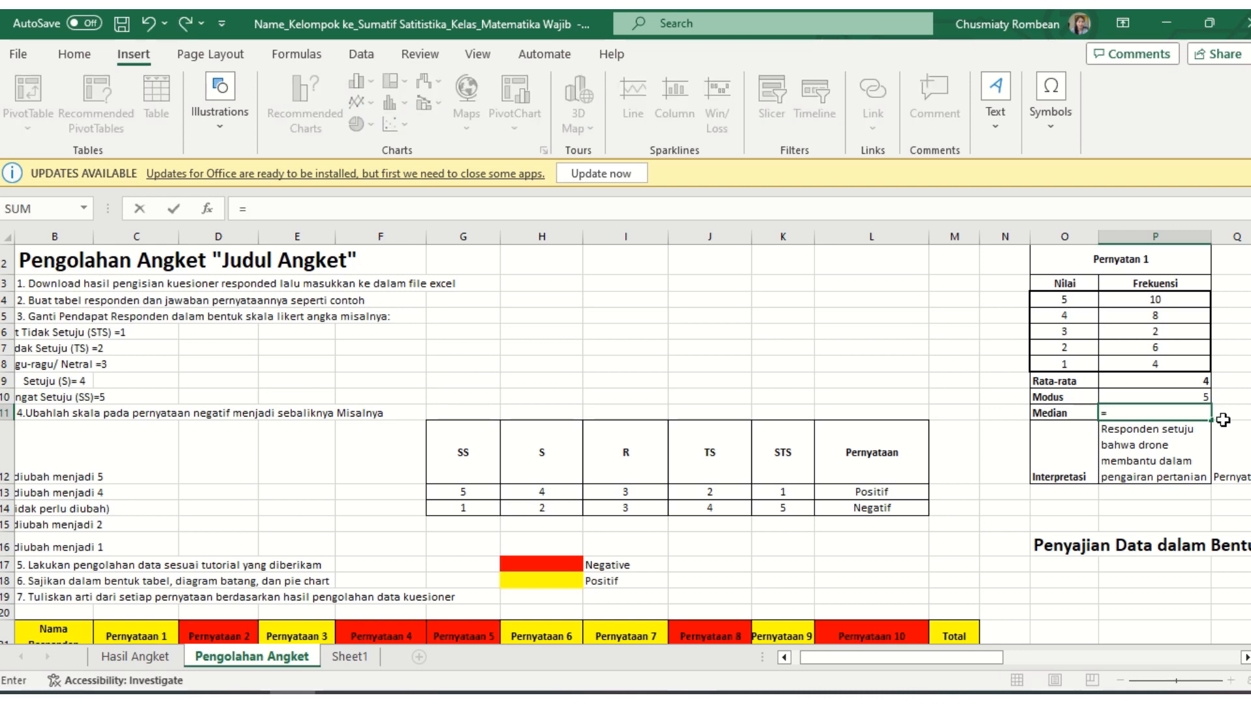
{"action": "type", "text": "median("}
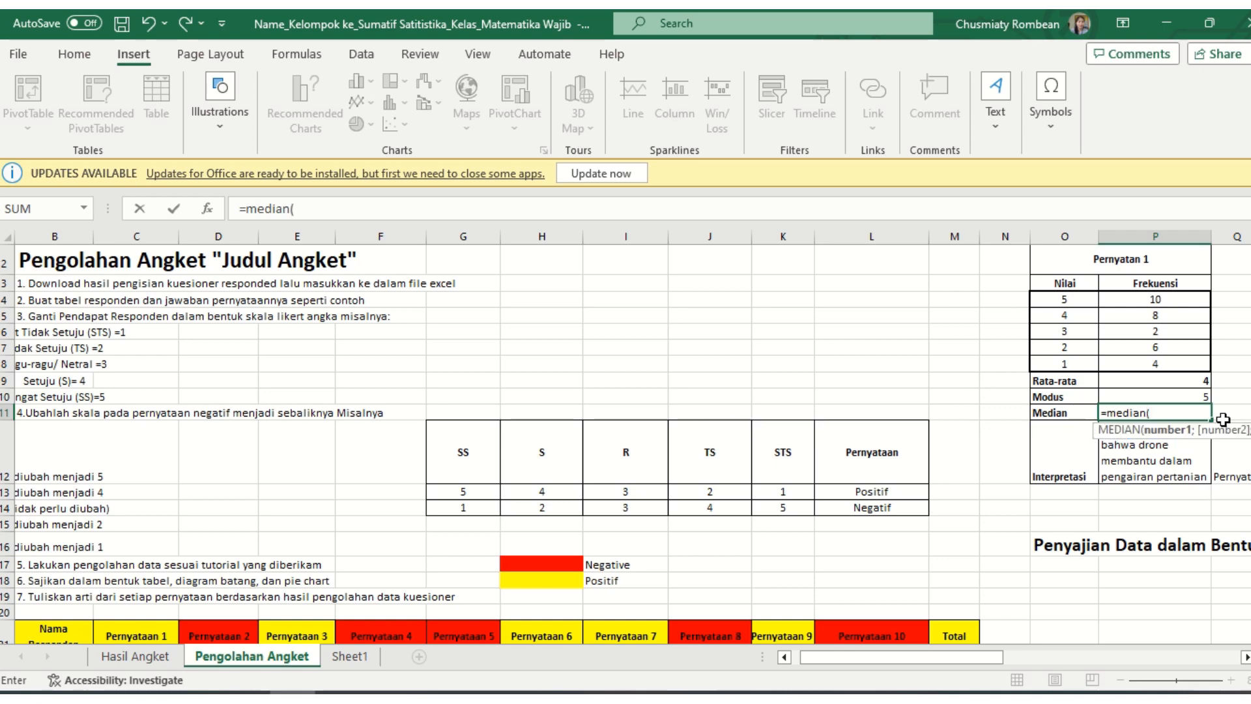
{"action": "left_click_drag", "start_coordinate": [879, 655], "coordinate": [870, 655]}
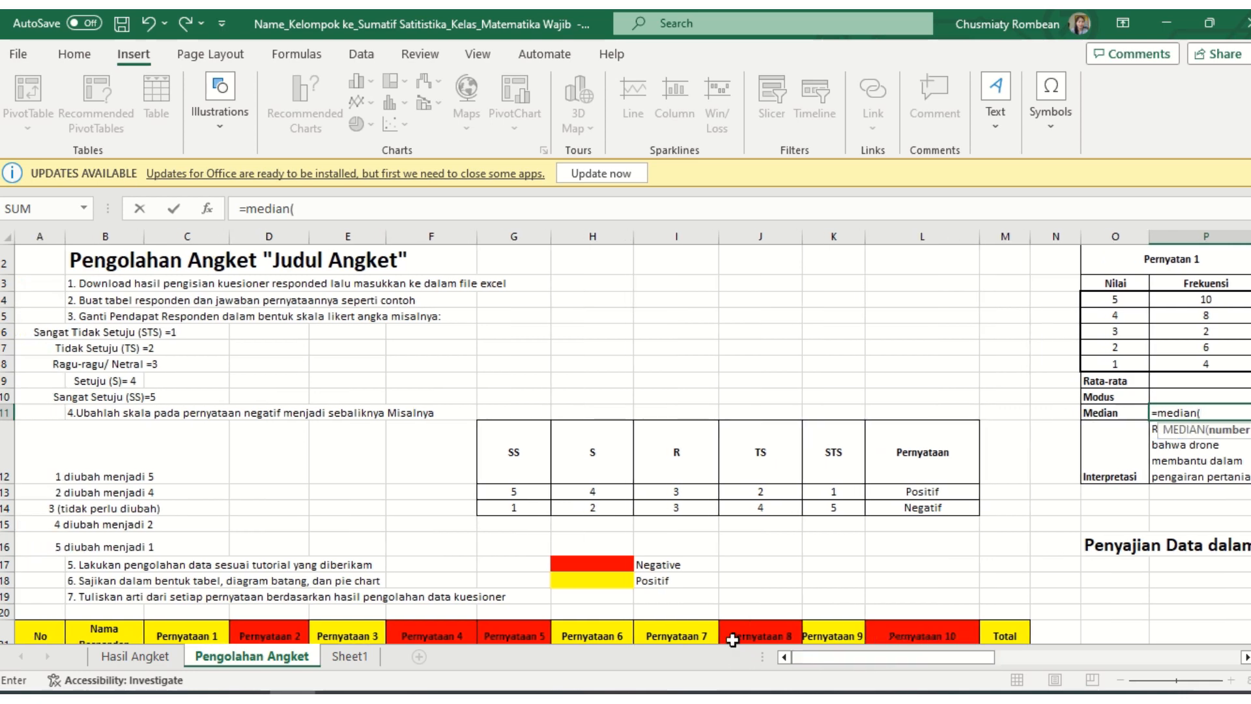
{"action": "scroll", "coordinate": [297, 358], "scroll_direction": "down", "scroll_amount": 6}
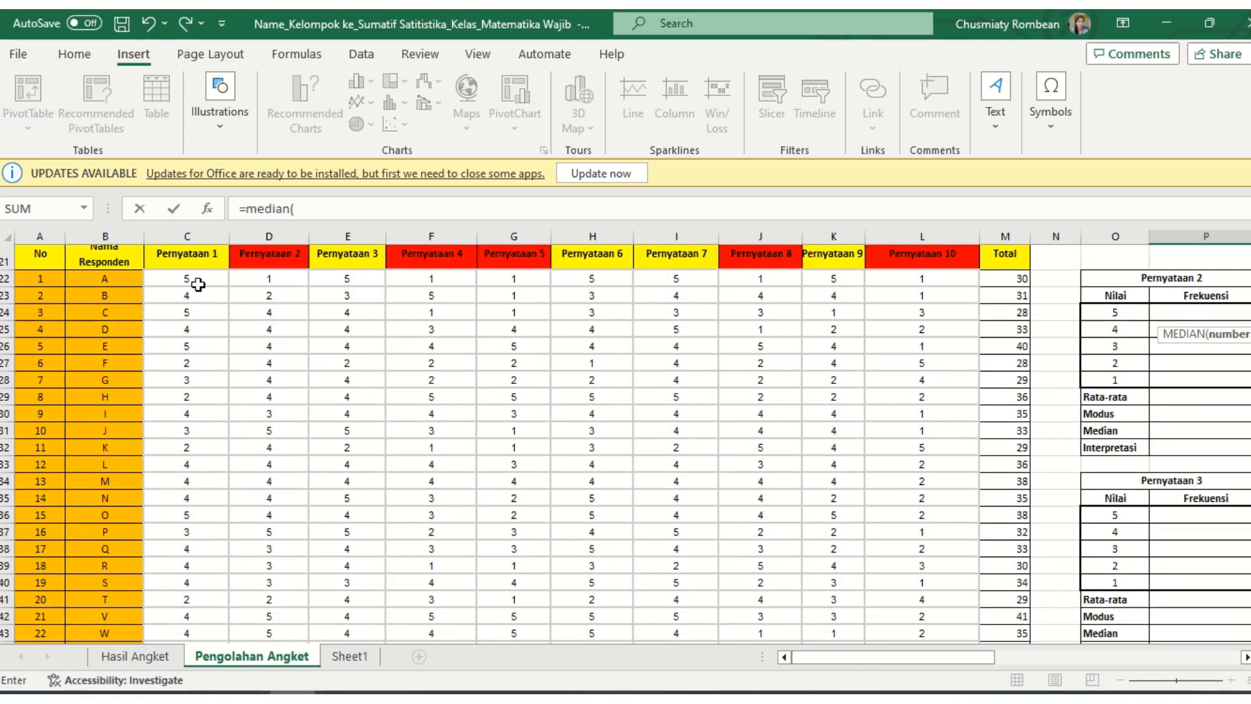
{"action": "left_click_drag", "start_coordinate": [187, 279], "coordinate": [190, 576]}
{"action": "key", "text": "Return"}
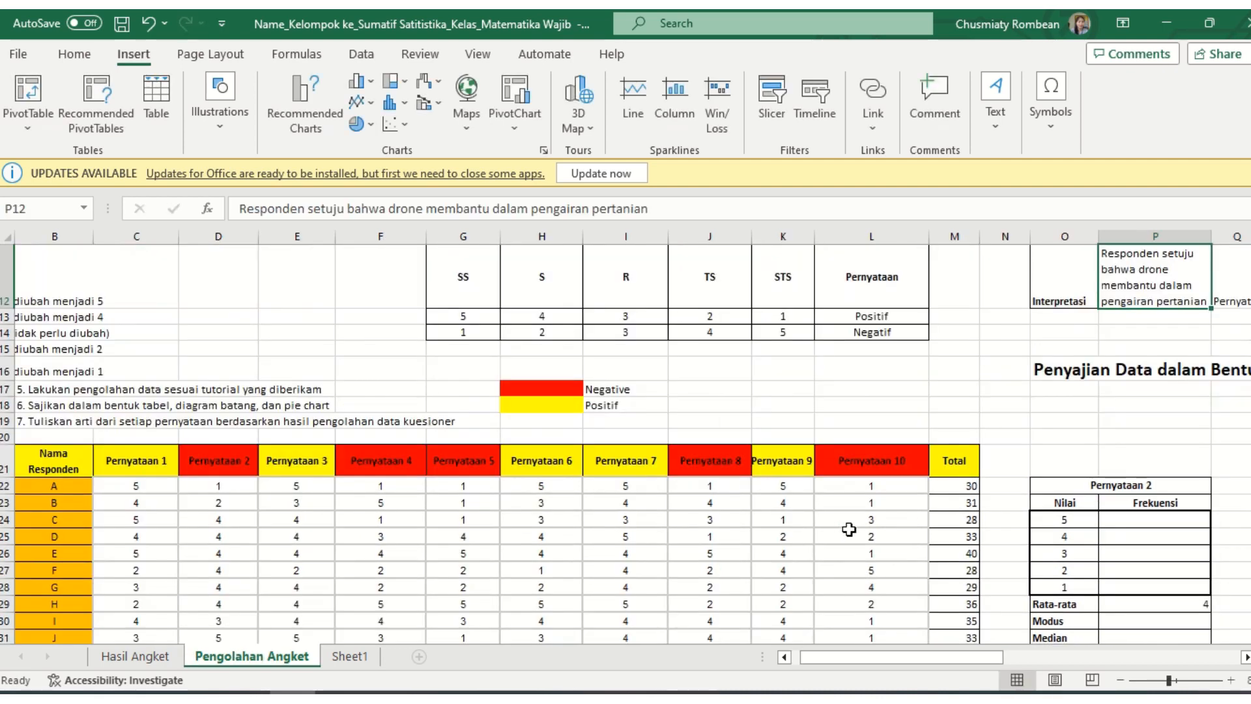
{"action": "left_click", "coordinate": [1183, 429]}
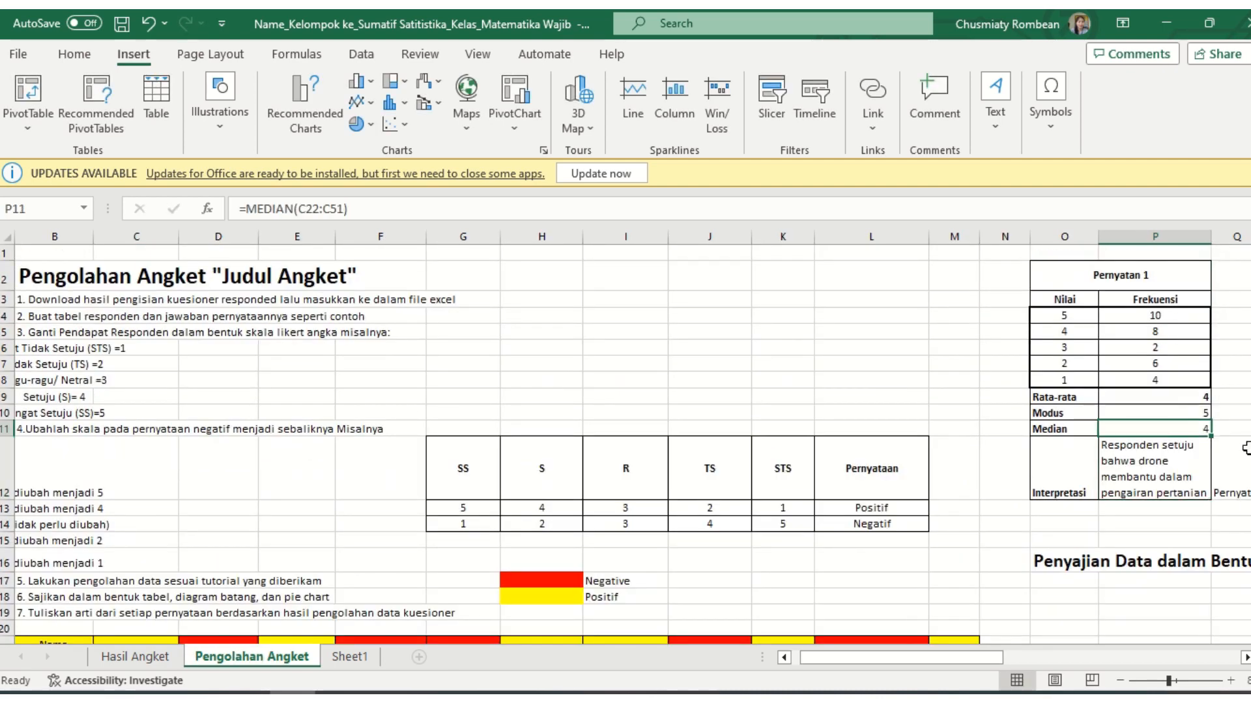
Highlight the Rata-rata label and its value in O9:P9 with a yellow fill.
{"action": "left_click", "coordinate": [1187, 469]}
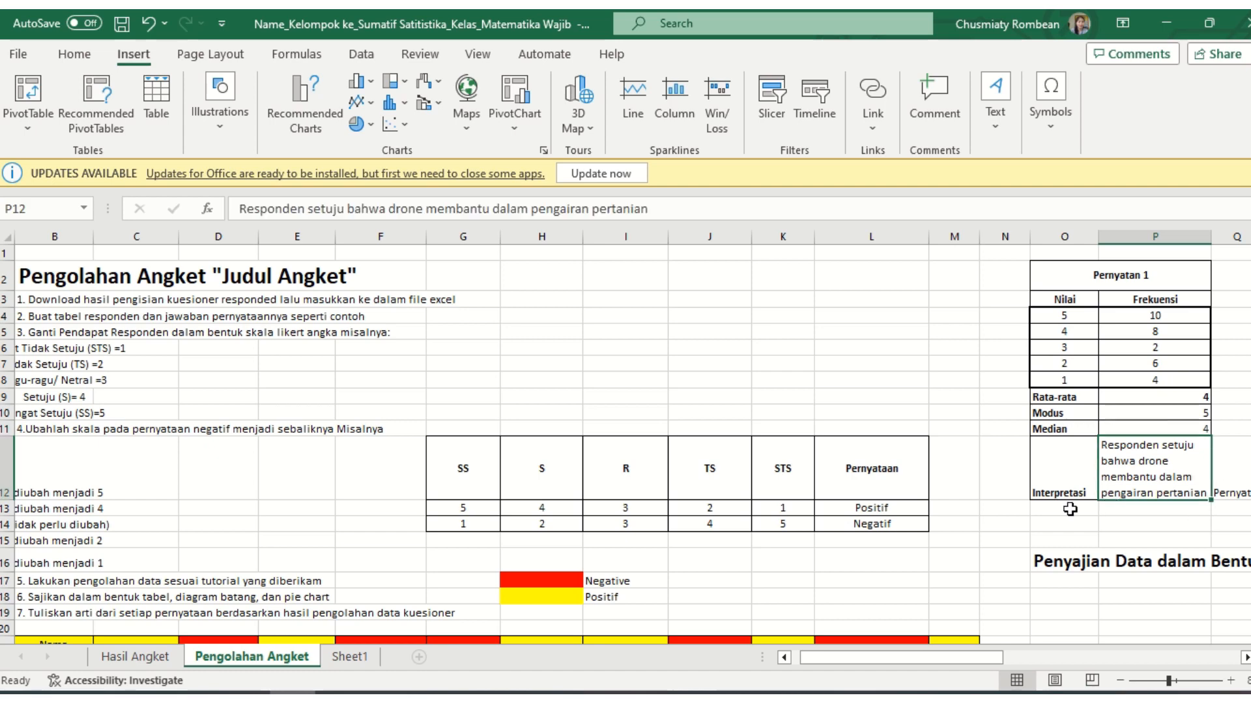
{"action": "left_click", "coordinate": [1057, 473]}
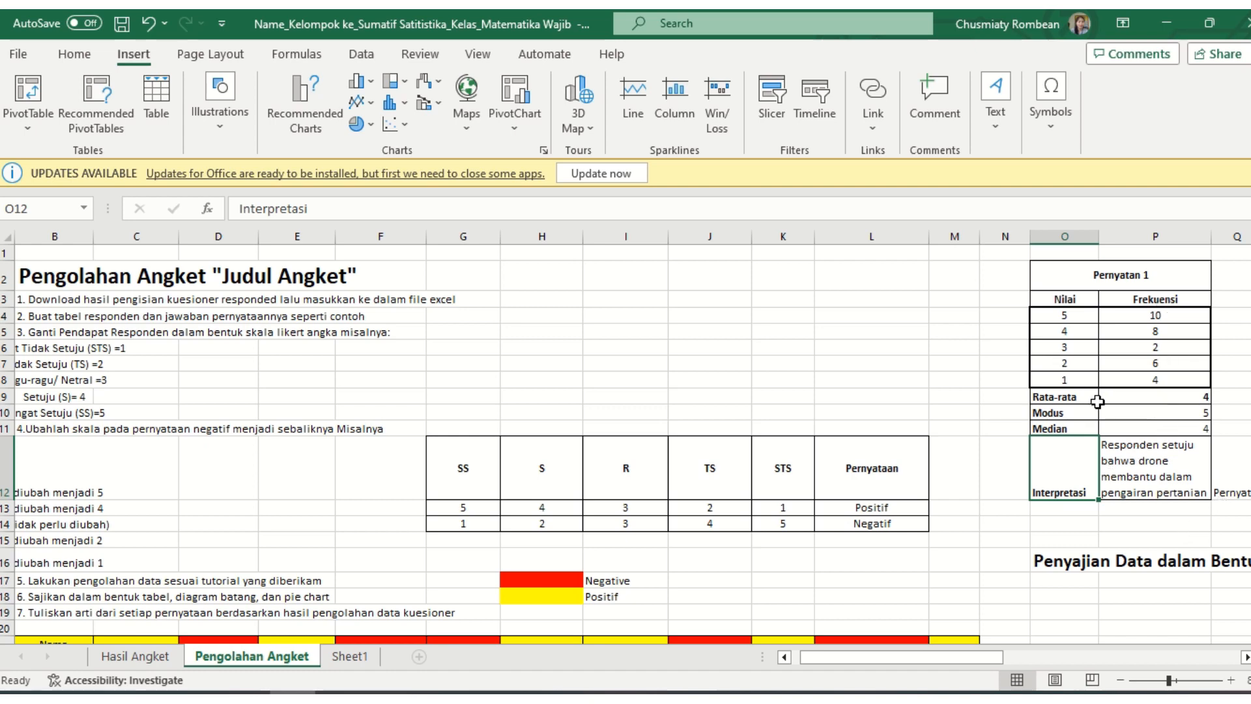
{"action": "left_click_drag", "start_coordinate": [1081, 399], "coordinate": [1147, 399]}
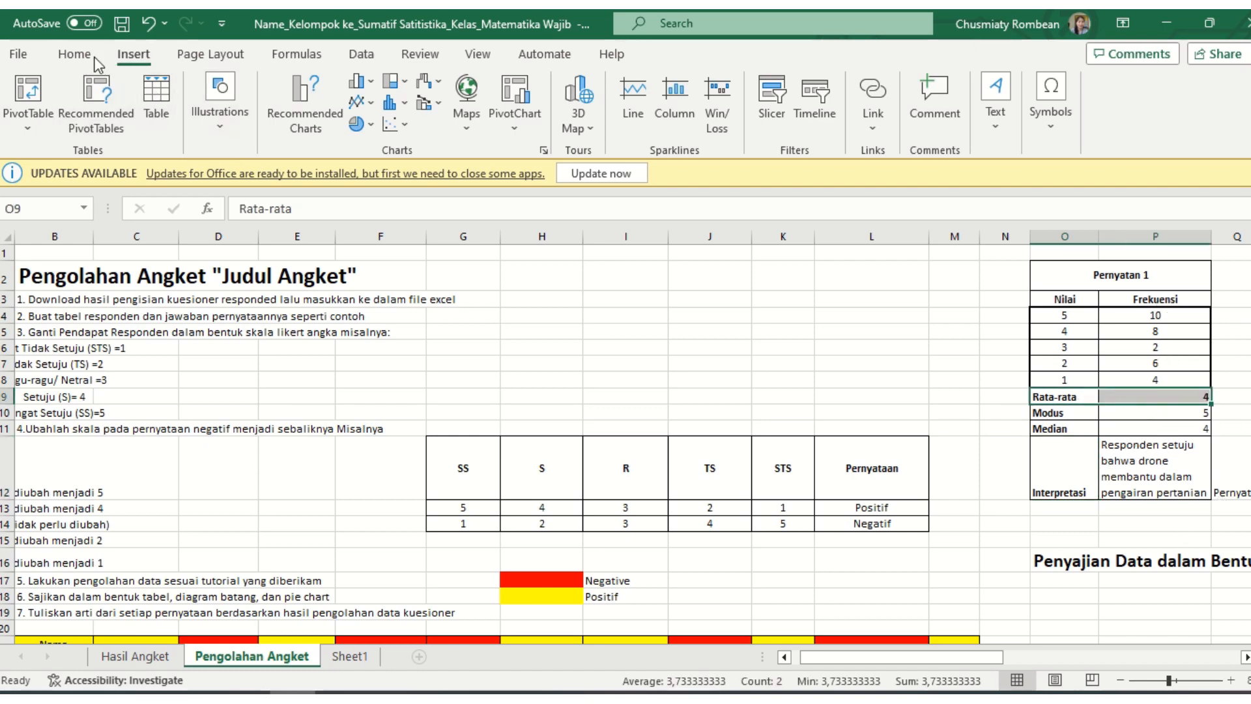
{"action": "left_click", "coordinate": [74, 54]}
{"action": "left_click", "coordinate": [233, 120]}
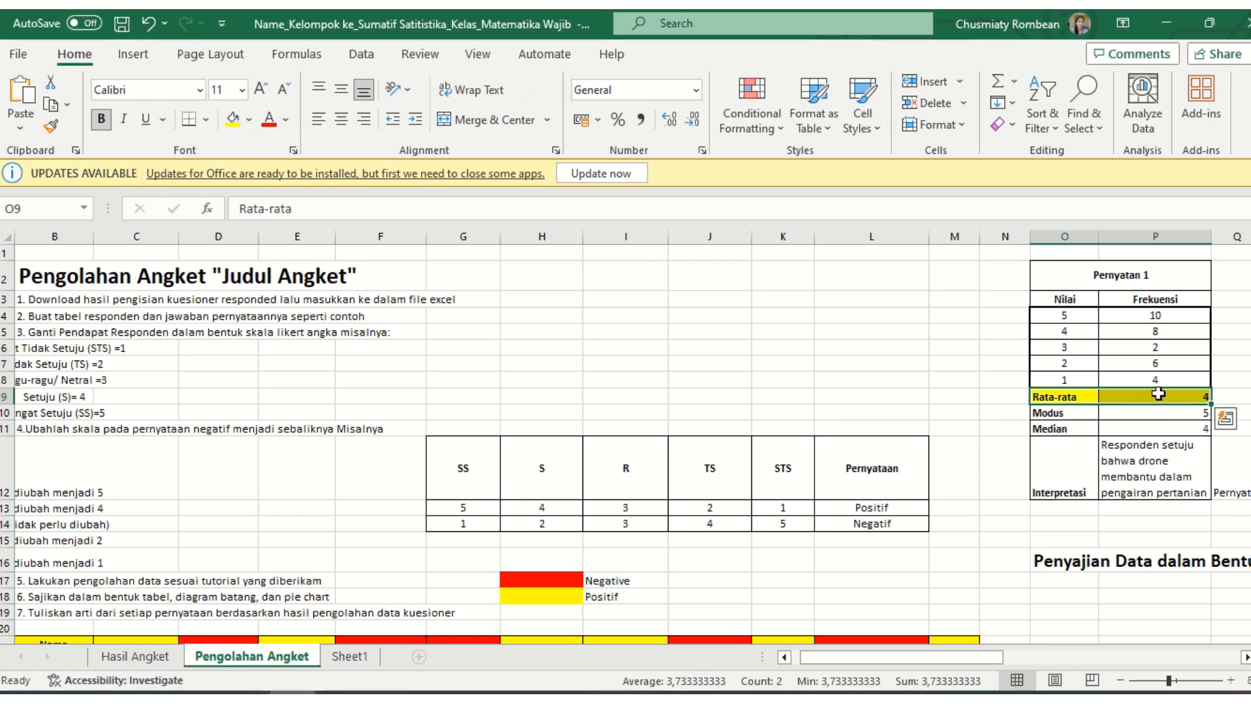
Extend the table title in O2 to "Pernyatan 1: Drone membantu saya dalam sistem pengairan".
{"action": "left_click", "coordinate": [1176, 277]}
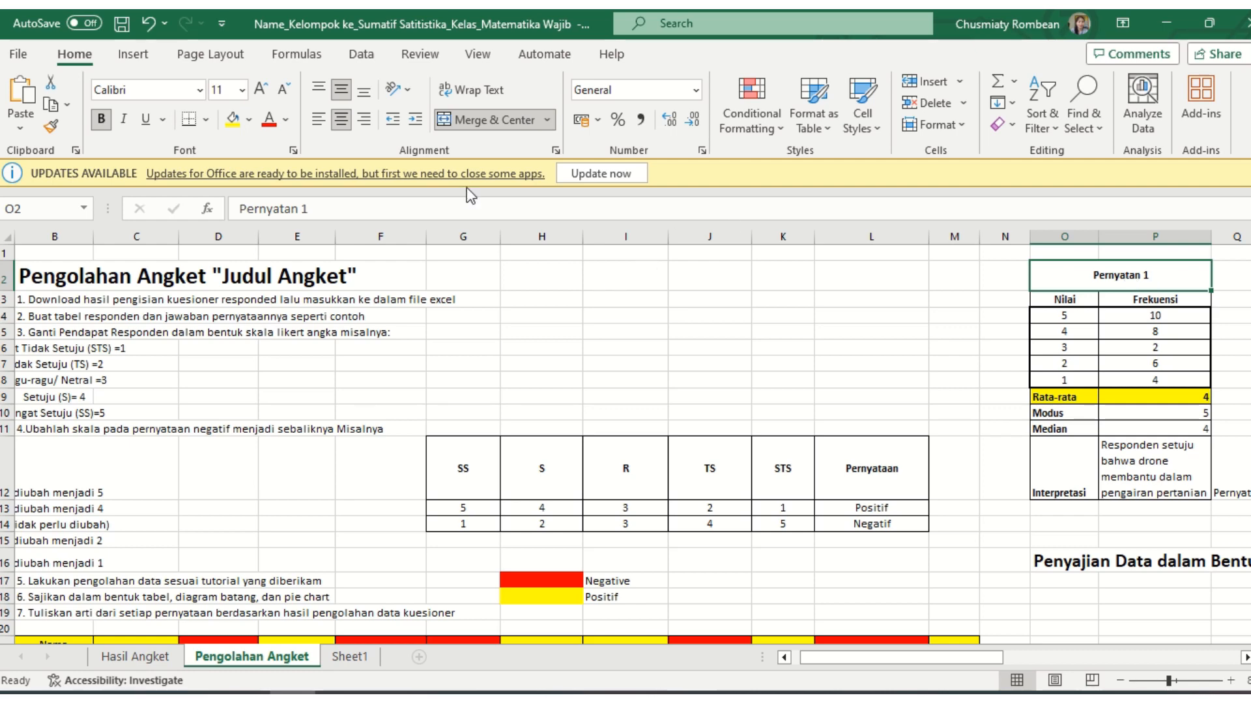
{"action": "left_click", "coordinate": [449, 206]}
{"action": "type", "text": ": D"}
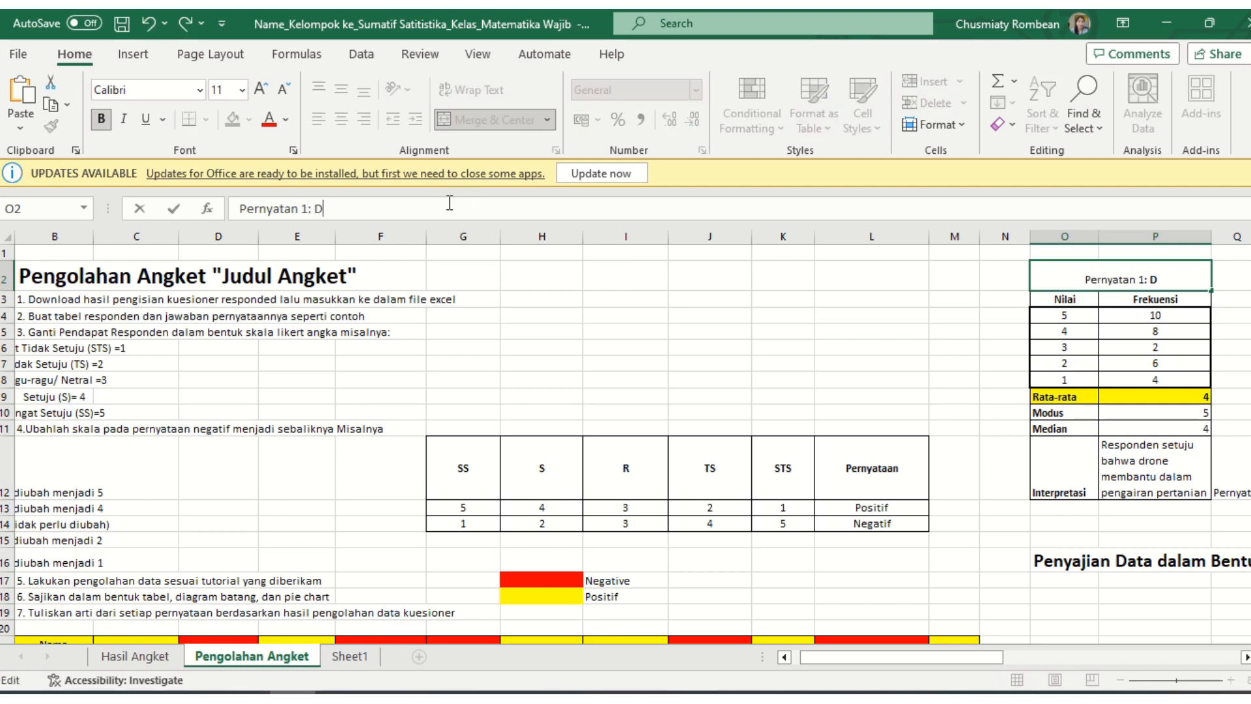
{"action": "type", "text": "rone mem"}
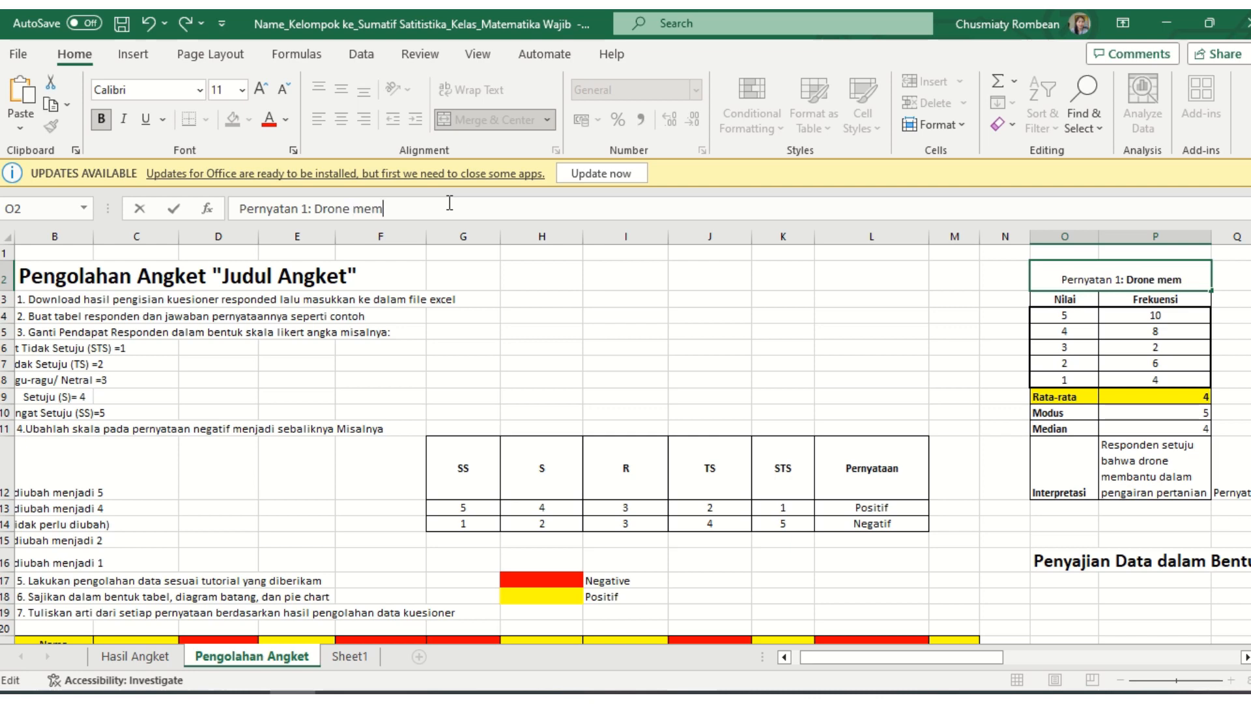
{"action": "type", "text": "bantu saya dalam "}
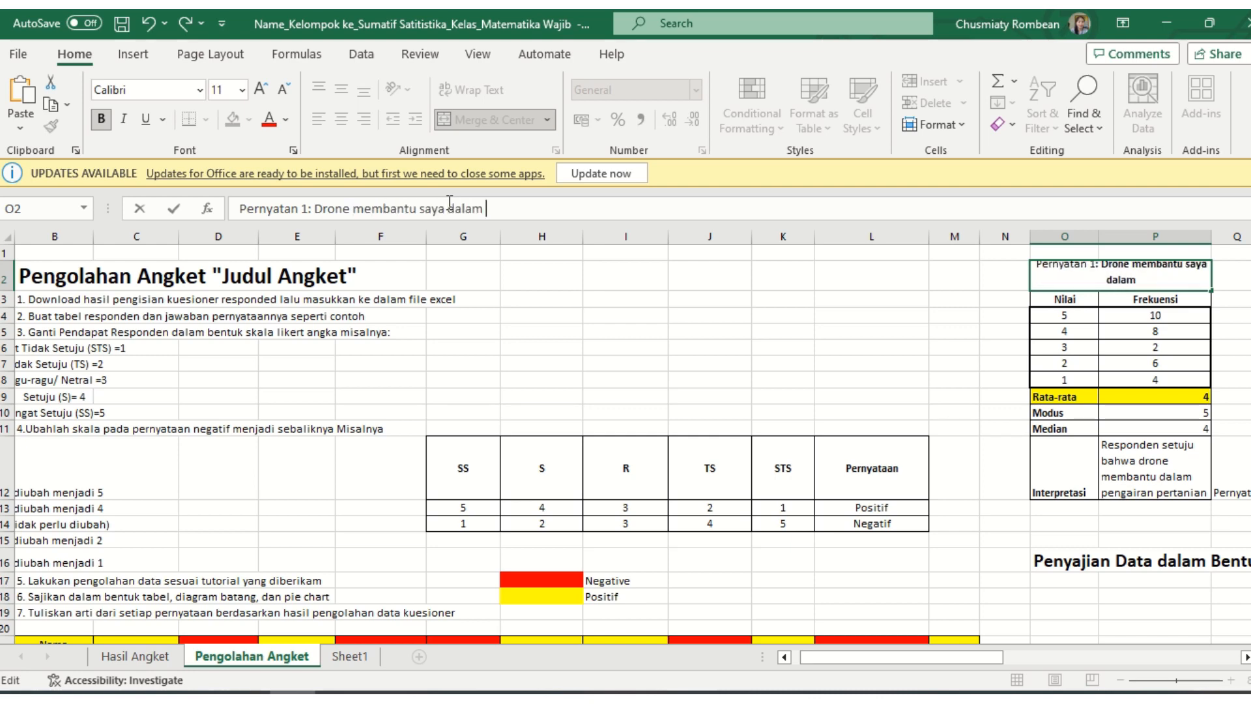
{"action": "type", "text": "sistem pengairan"}
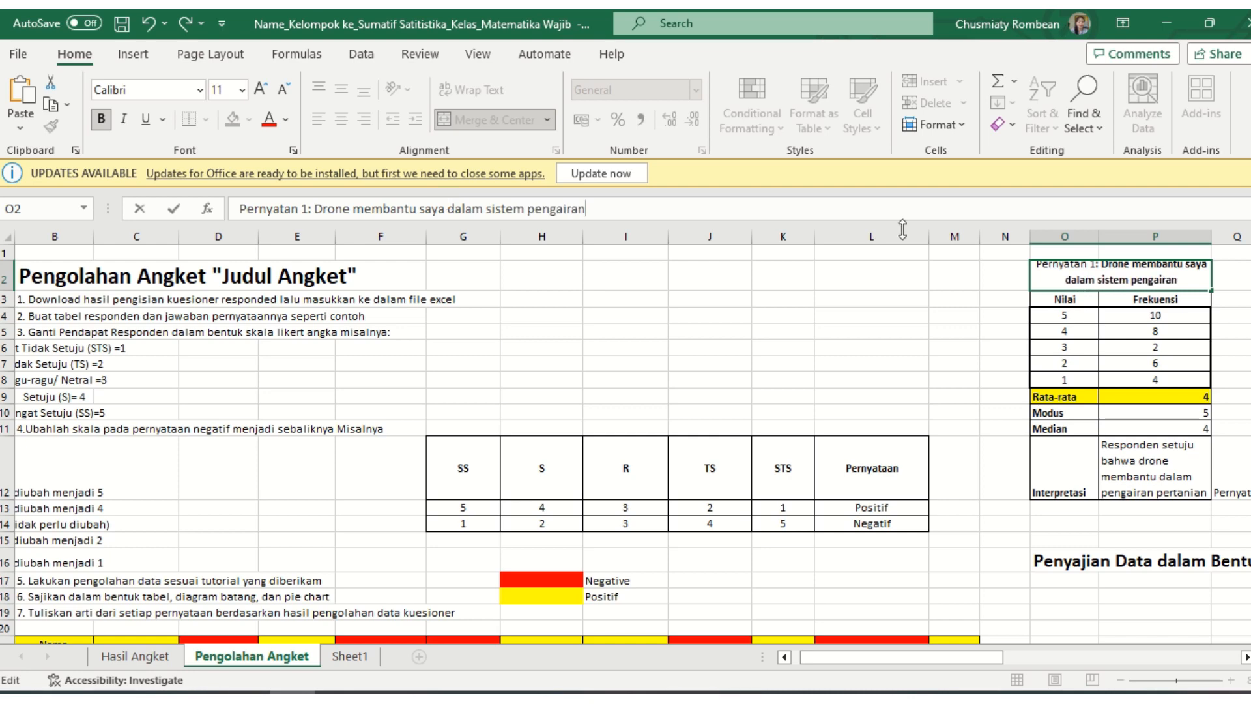
{"action": "left_click", "coordinate": [1153, 399]}
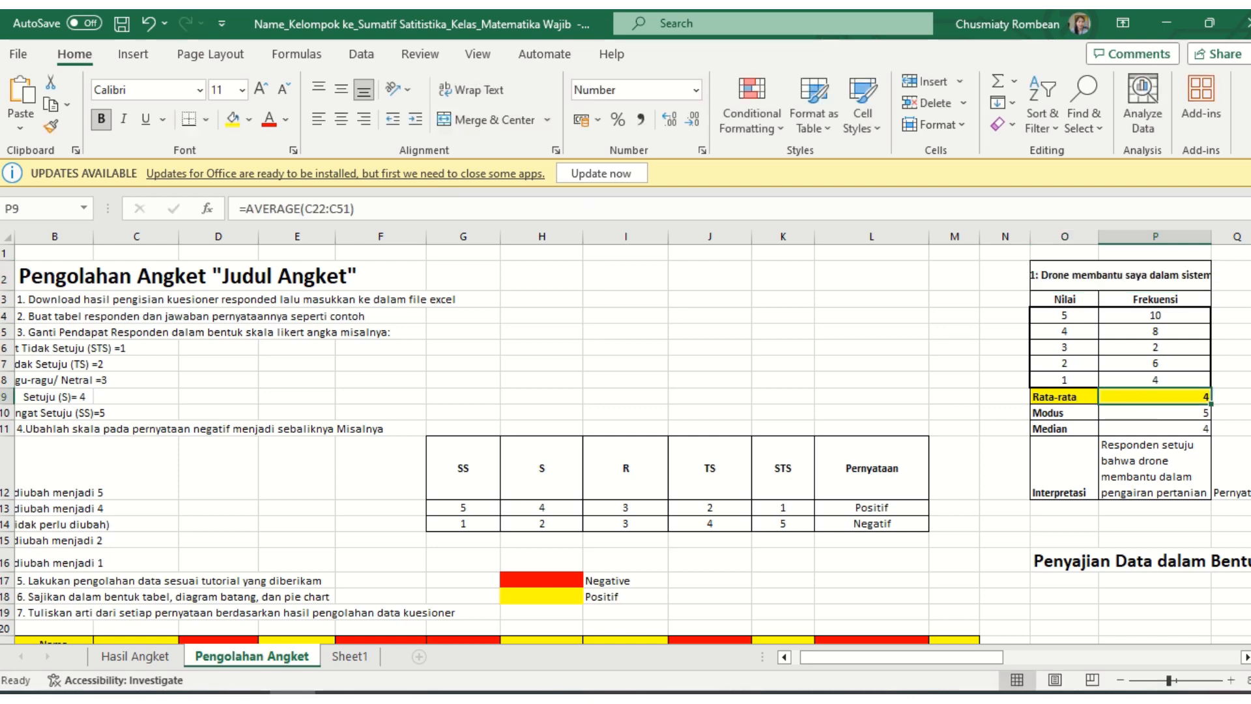
{"action": "left_click", "coordinate": [1115, 283]}
{"action": "left_click", "coordinate": [1173, 471]}
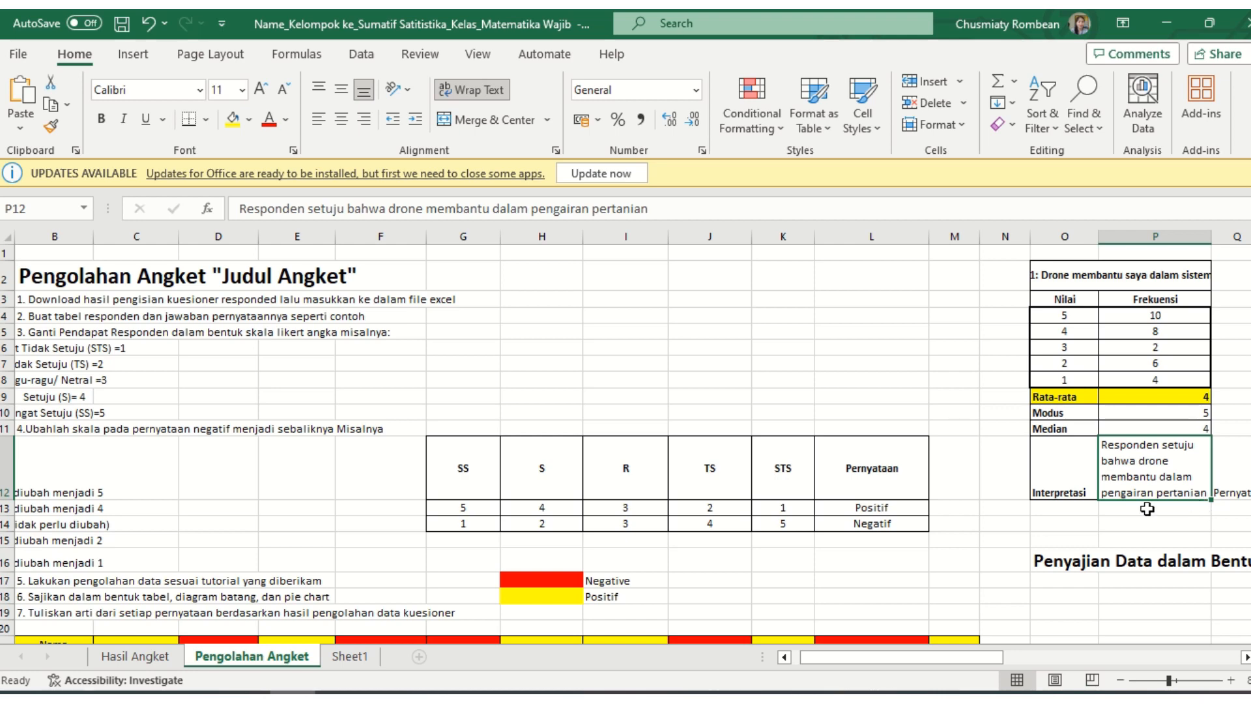
Insert "tidak" before "membantu" in the O2 title so it reads "Pernyatan 1: Drone tidak membantu saya dalam sistem pengairan".
{"action": "left_click", "coordinate": [1154, 277]}
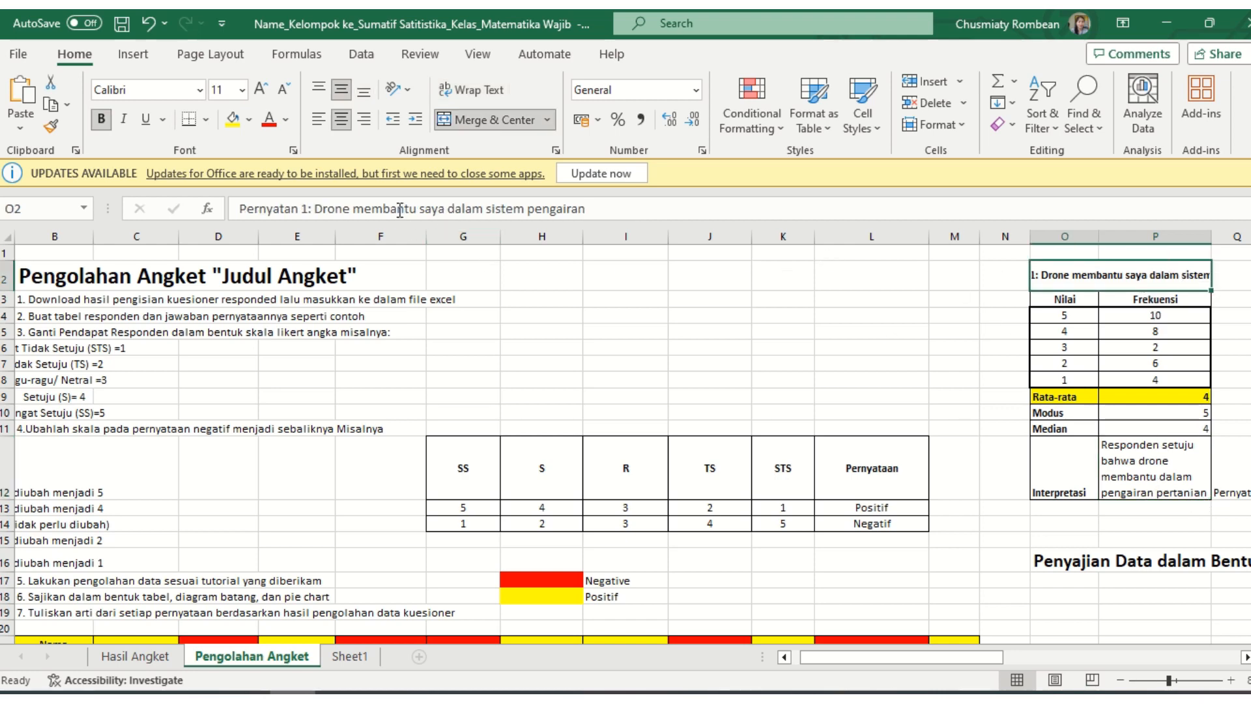
{"action": "left_click", "coordinate": [358, 208]}
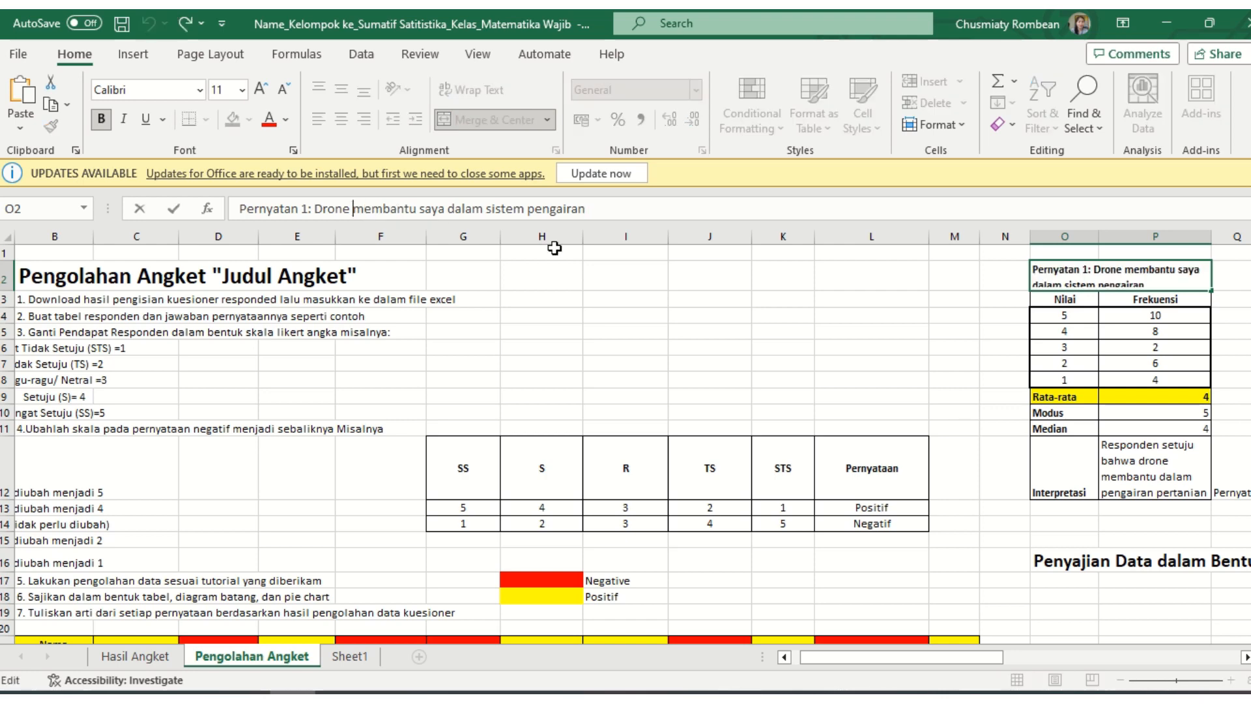
{"action": "type", "text": "tida"}
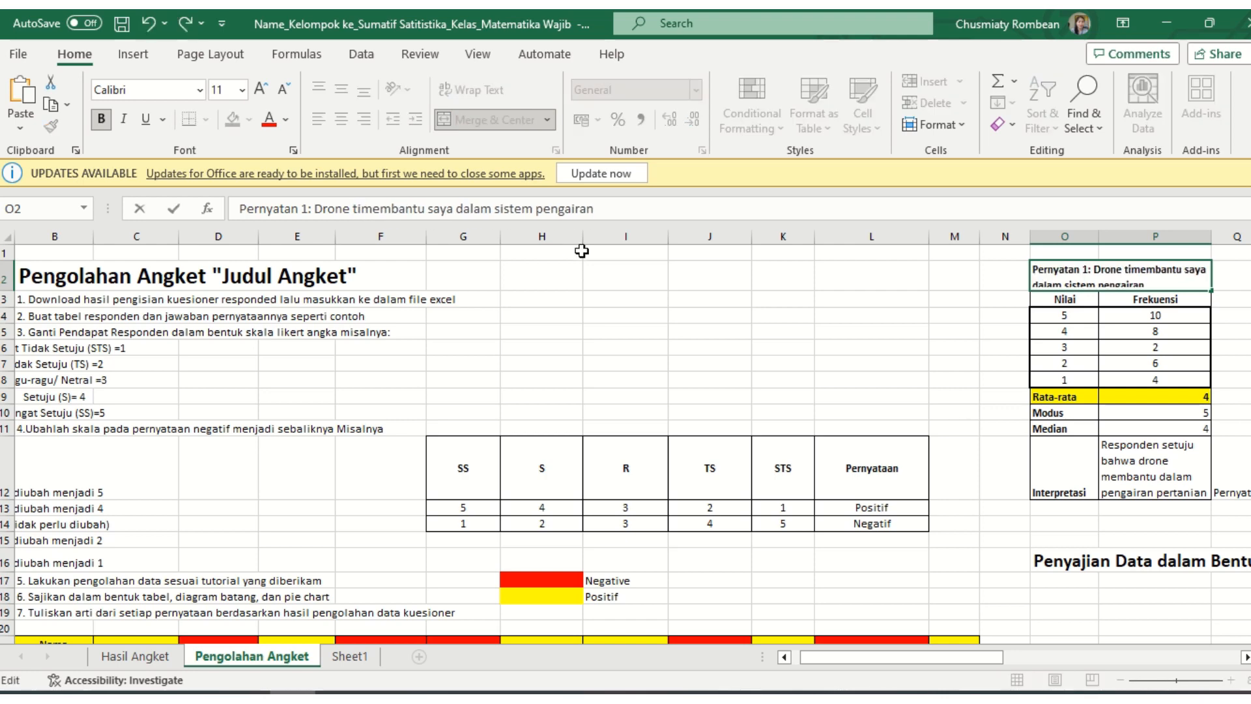
{"action": "type", "text": "k"}
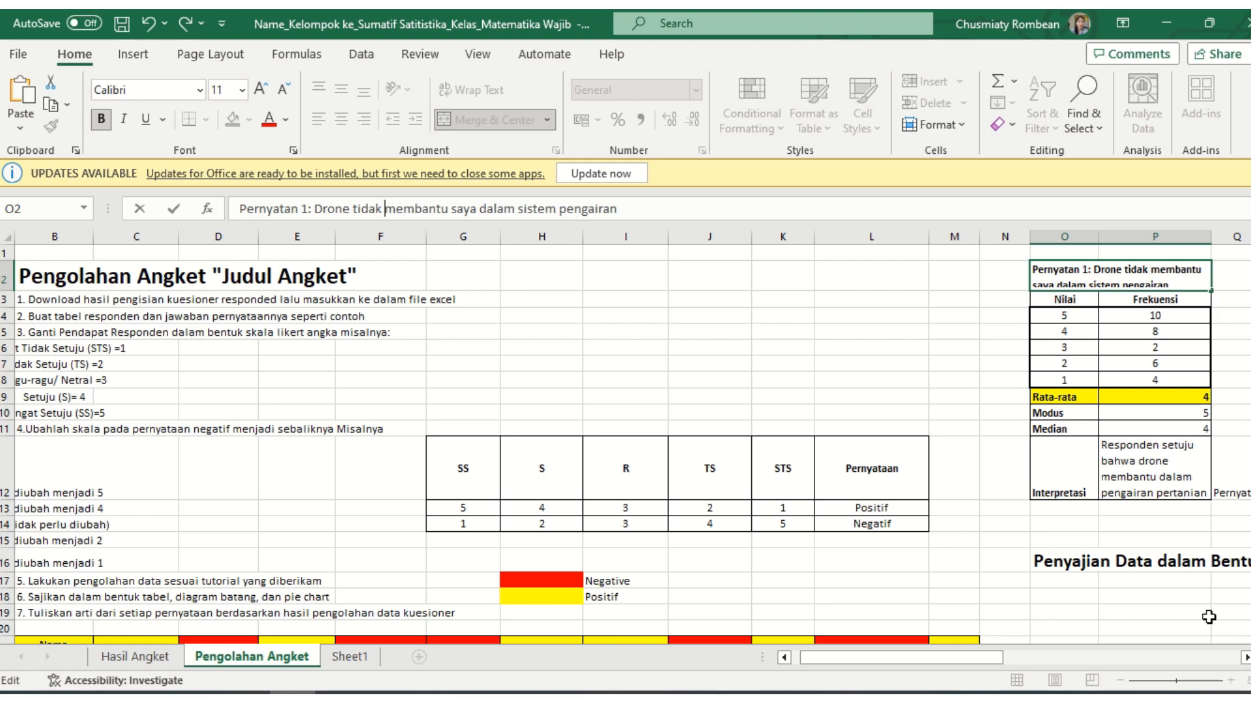
{"action": "left_click", "coordinate": [1108, 556]}
{"action": "left_click", "coordinate": [1171, 399]}
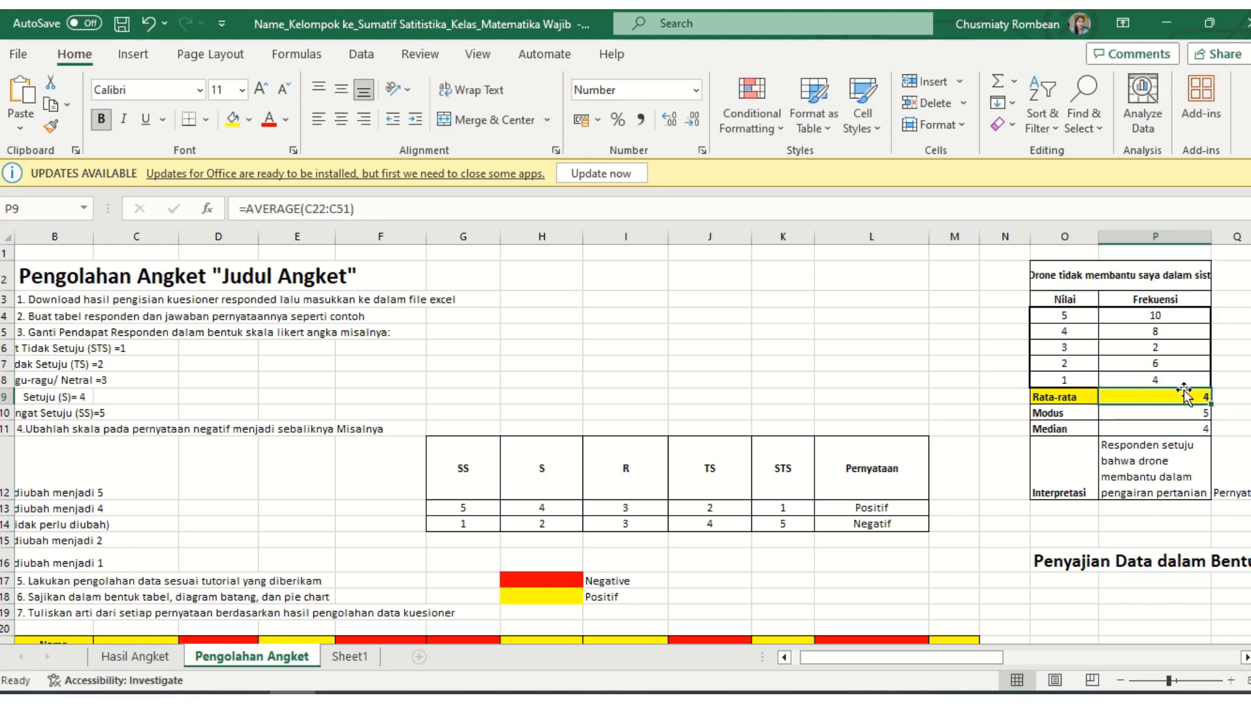
{"action": "left_click", "coordinate": [1154, 277]}
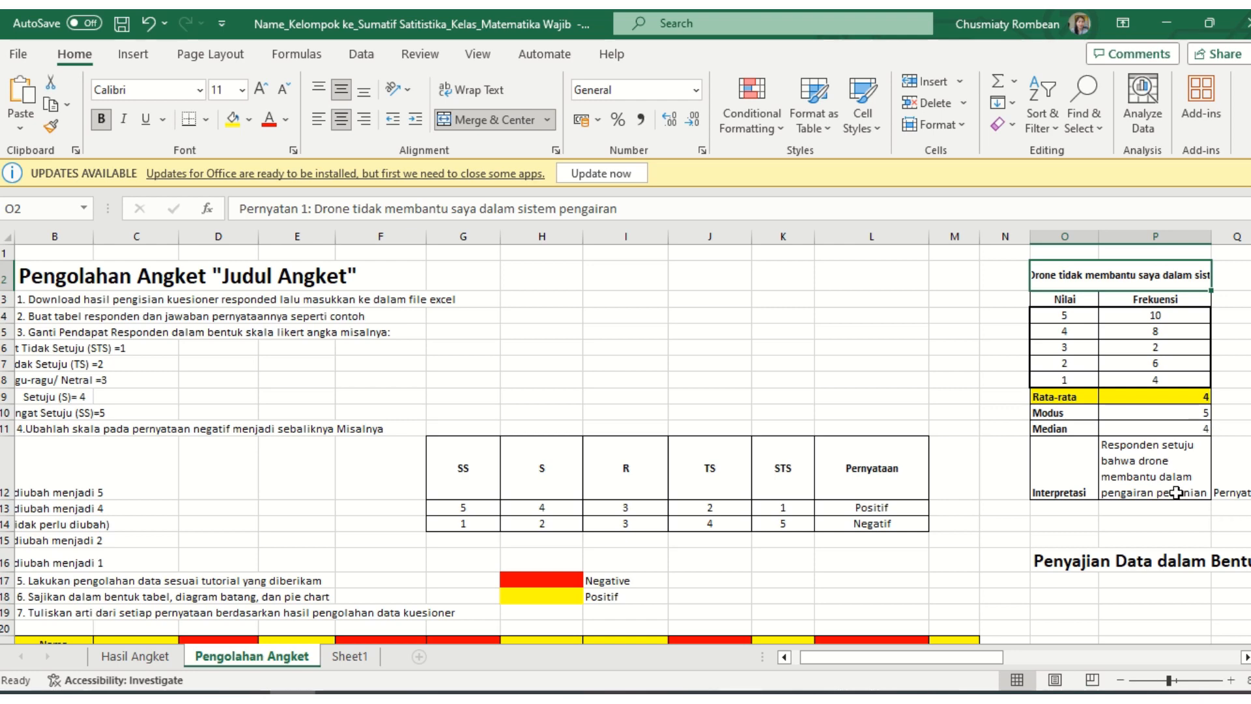
{"action": "left_click", "coordinate": [1165, 539]}
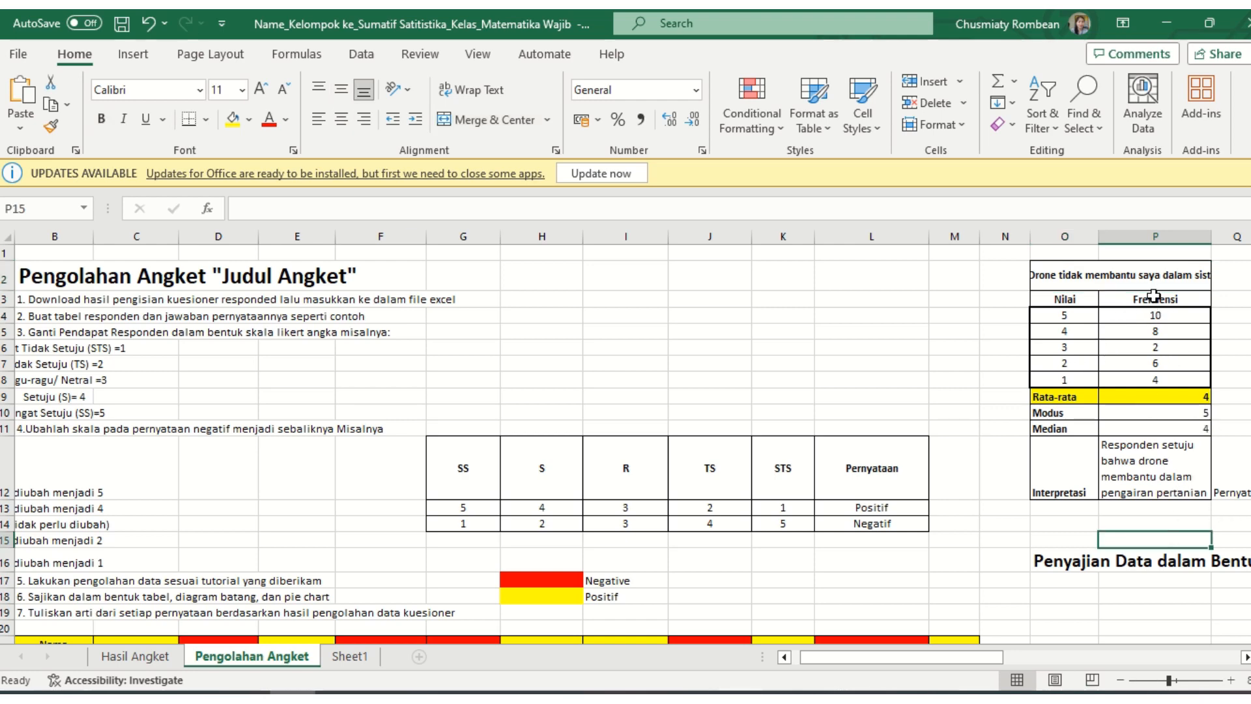
Shorten the table title in O2 to "Pernyatan 1" by removing the statement text after it.
{"action": "left_click", "coordinate": [1123, 279]}
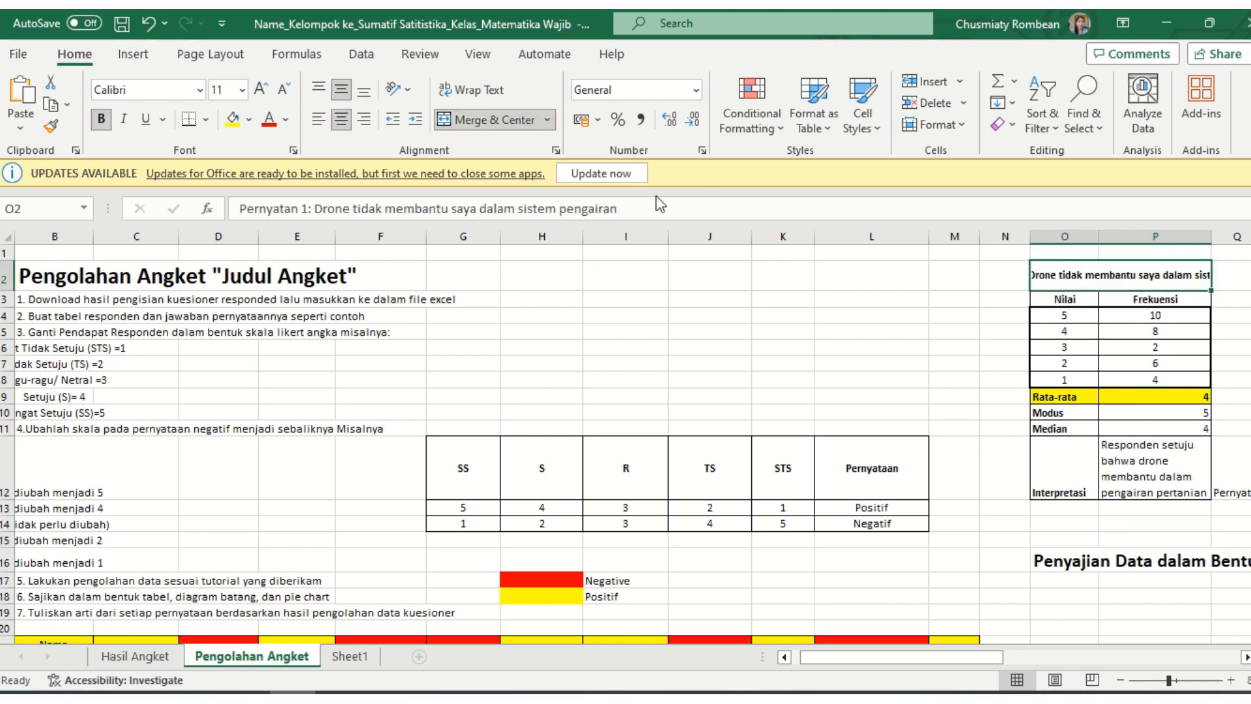
{"action": "left_click_drag", "start_coordinate": [662, 205], "coordinate": [318, 215]}
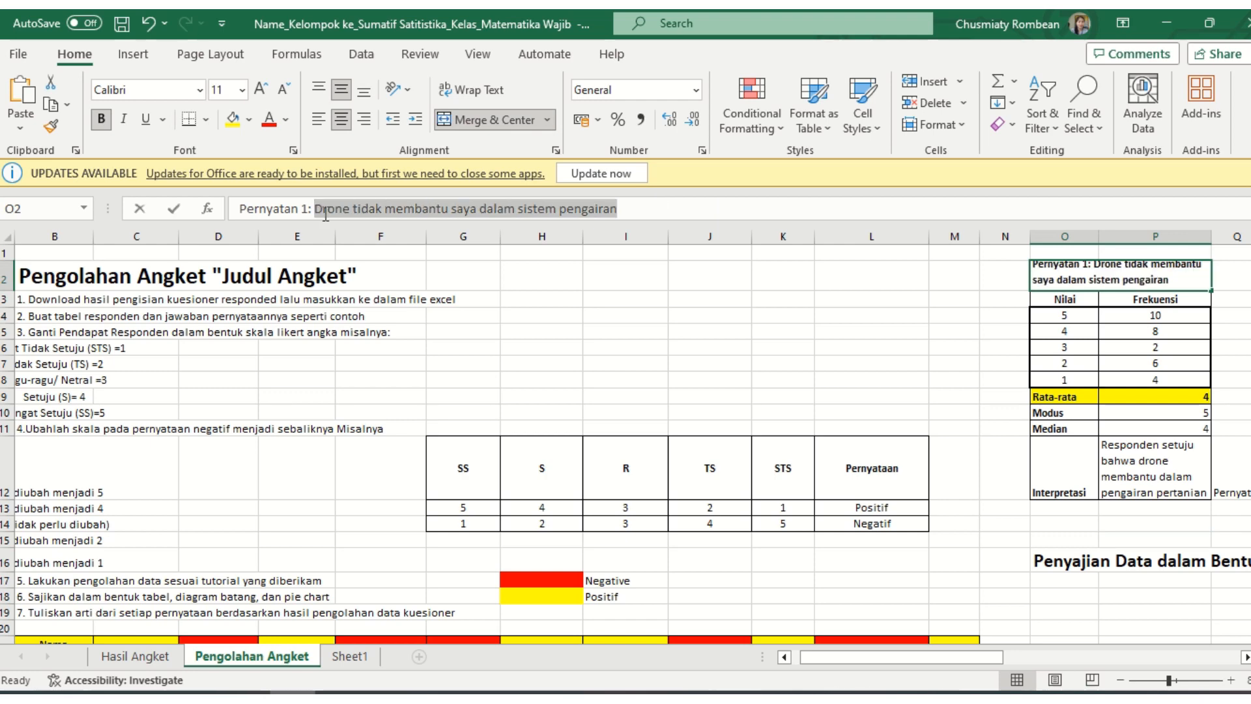
{"action": "left_click", "coordinate": [864, 334]}
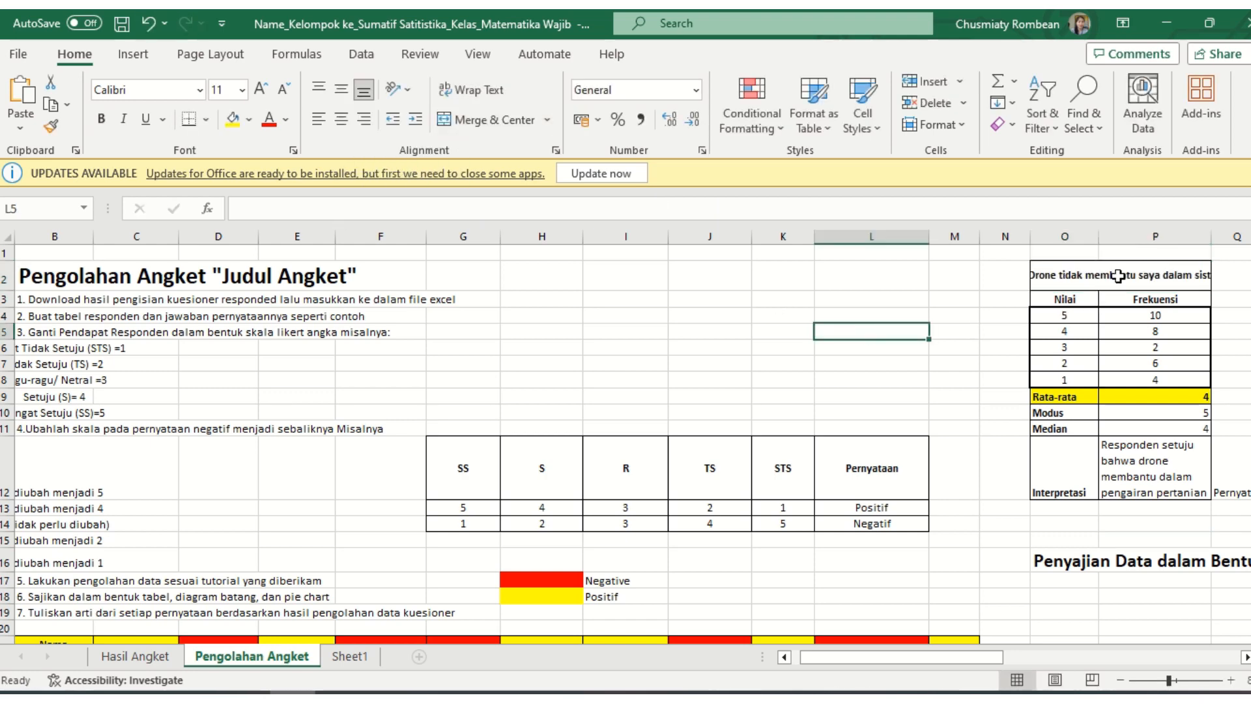
{"action": "left_click", "coordinate": [1119, 276]}
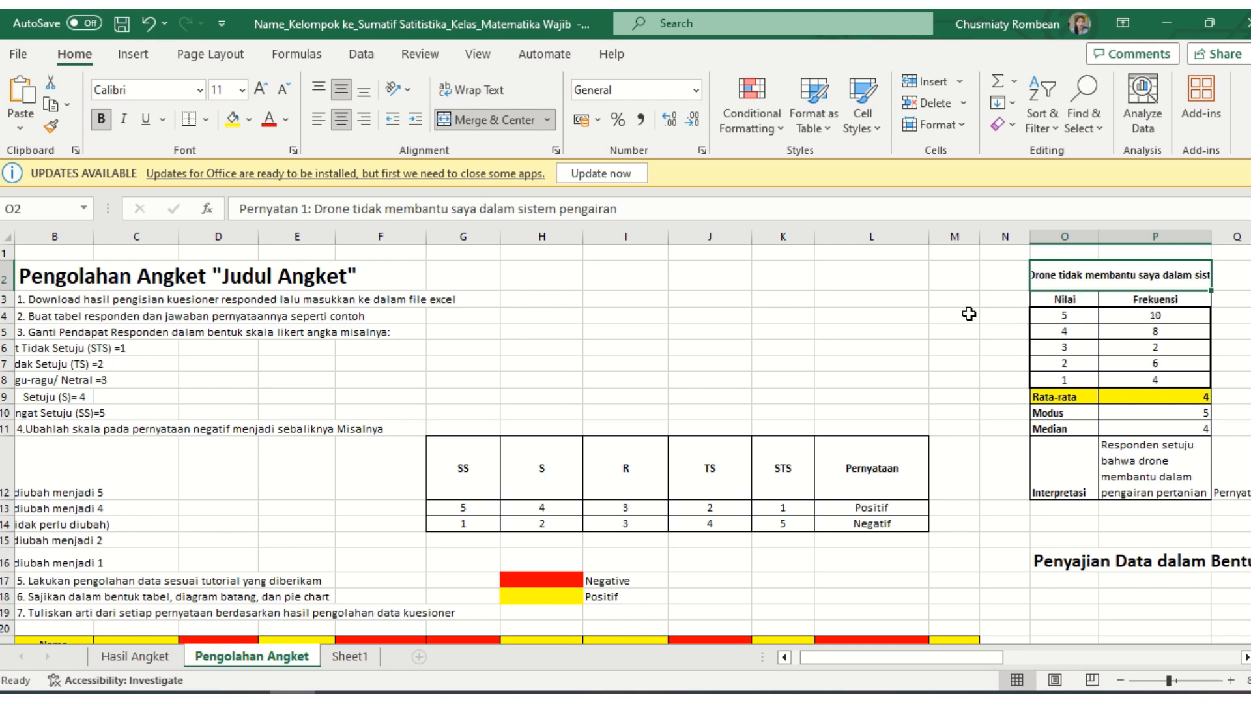
{"action": "left_click_drag", "start_coordinate": [659, 208], "coordinate": [303, 208]}
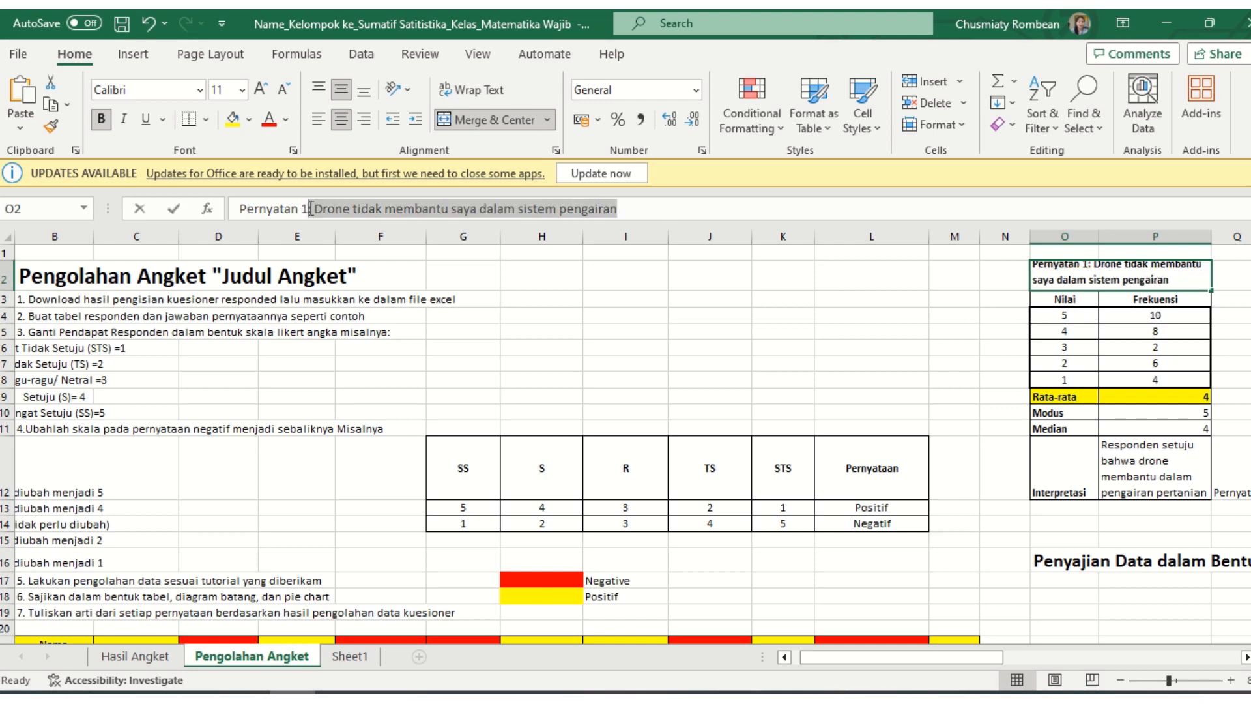
{"action": "key", "text": "BackSpace"}
{"action": "left_click", "coordinate": [798, 378]}
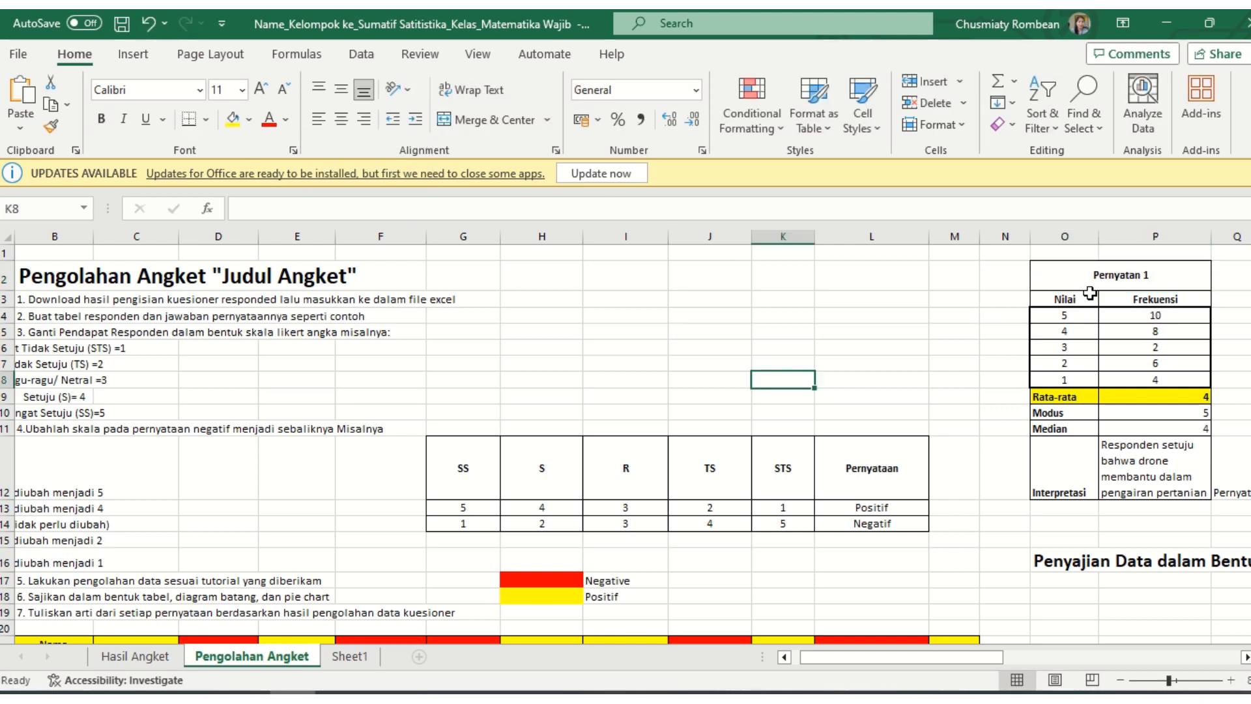
Insert the recommended Clustered Column chart from the Pernyatan 1 frequency table in O2:P8.
{"action": "left_click", "coordinate": [1114, 277]}
{"action": "key", "text": "shift+Down"}
{"action": "key", "text": "shift+Down"}
{"action": "key", "text": "shift+Down"}
{"action": "key", "text": "shift+Down"}
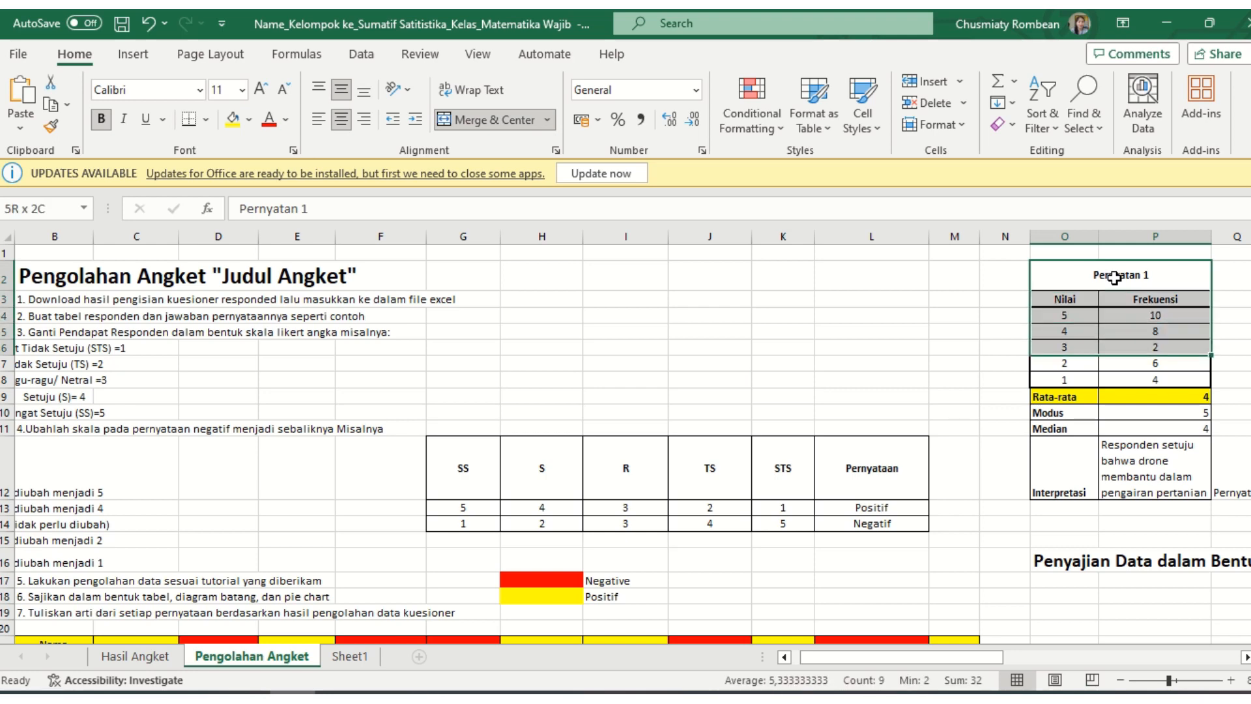
{"action": "key", "text": "shift+Down"}
{"action": "key", "text": "shift+Down"}
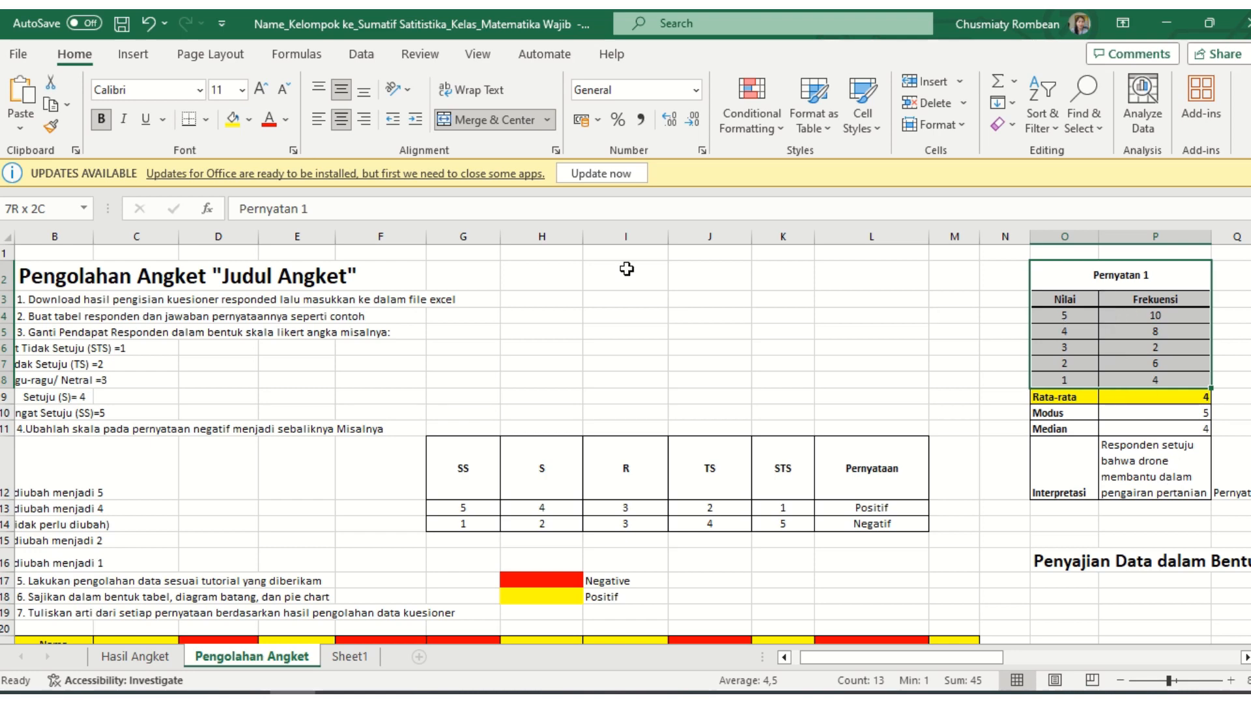
{"action": "left_click", "coordinate": [134, 55]}
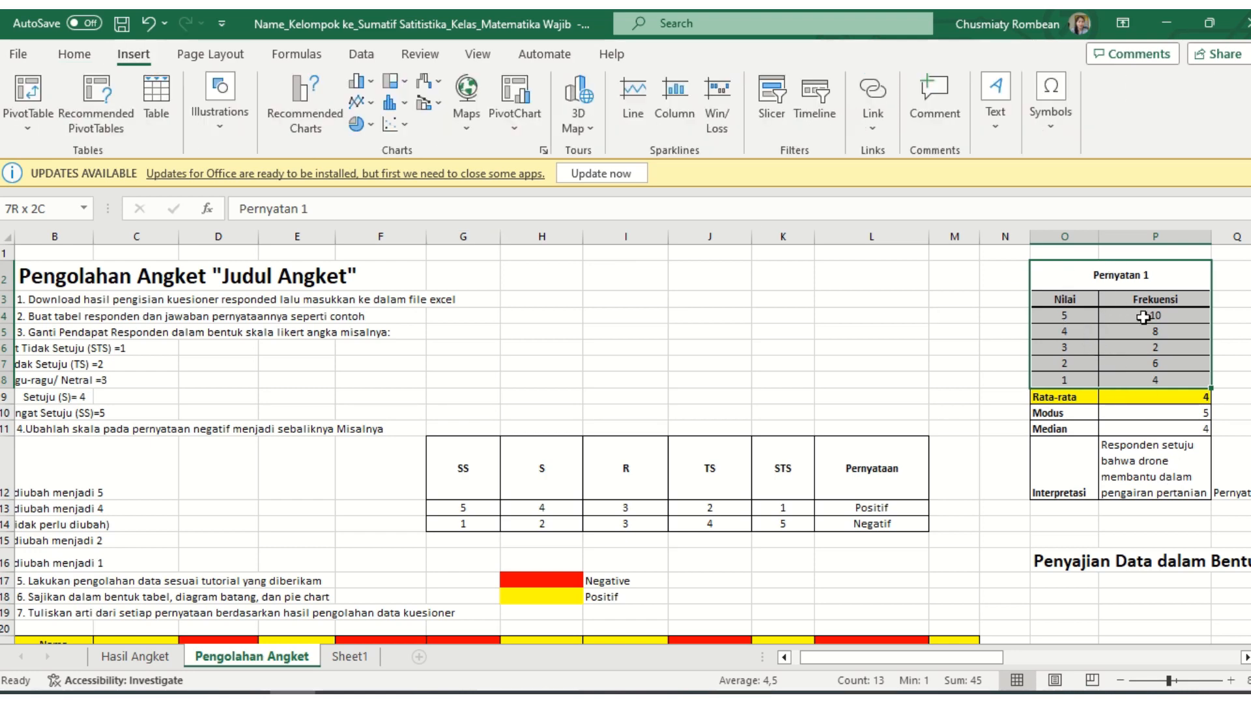
{"action": "left_click", "coordinate": [305, 104]}
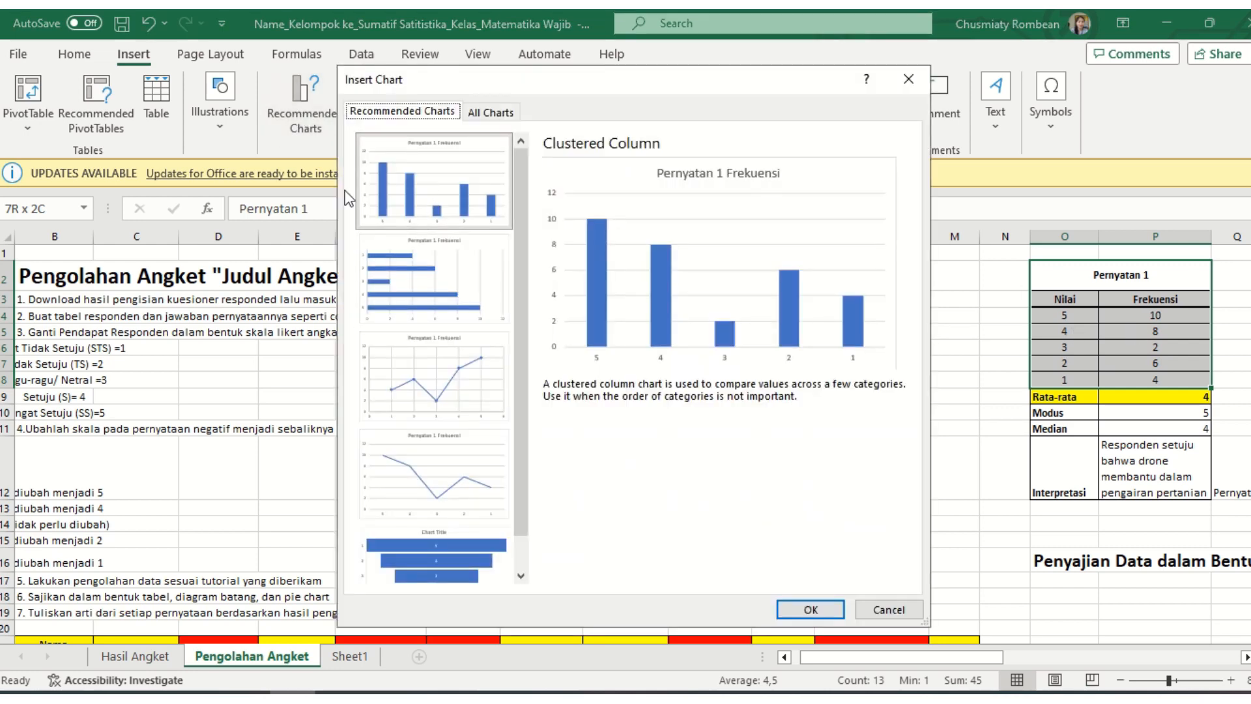
{"action": "left_click", "coordinate": [814, 607]}
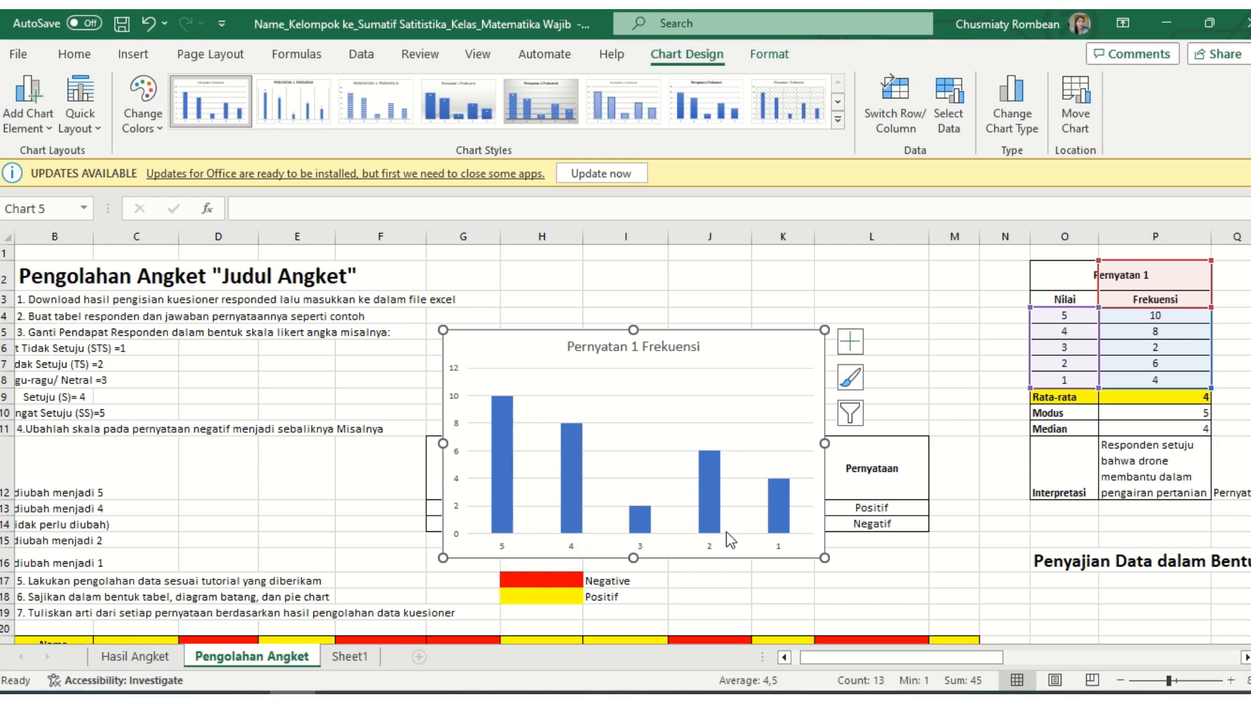
Add a primary horizontal axis title reading "Skala Penelitian" to the new column chart.
{"action": "left_click", "coordinate": [30, 115]}
{"action": "mouse_move", "coordinate": [87, 178]}
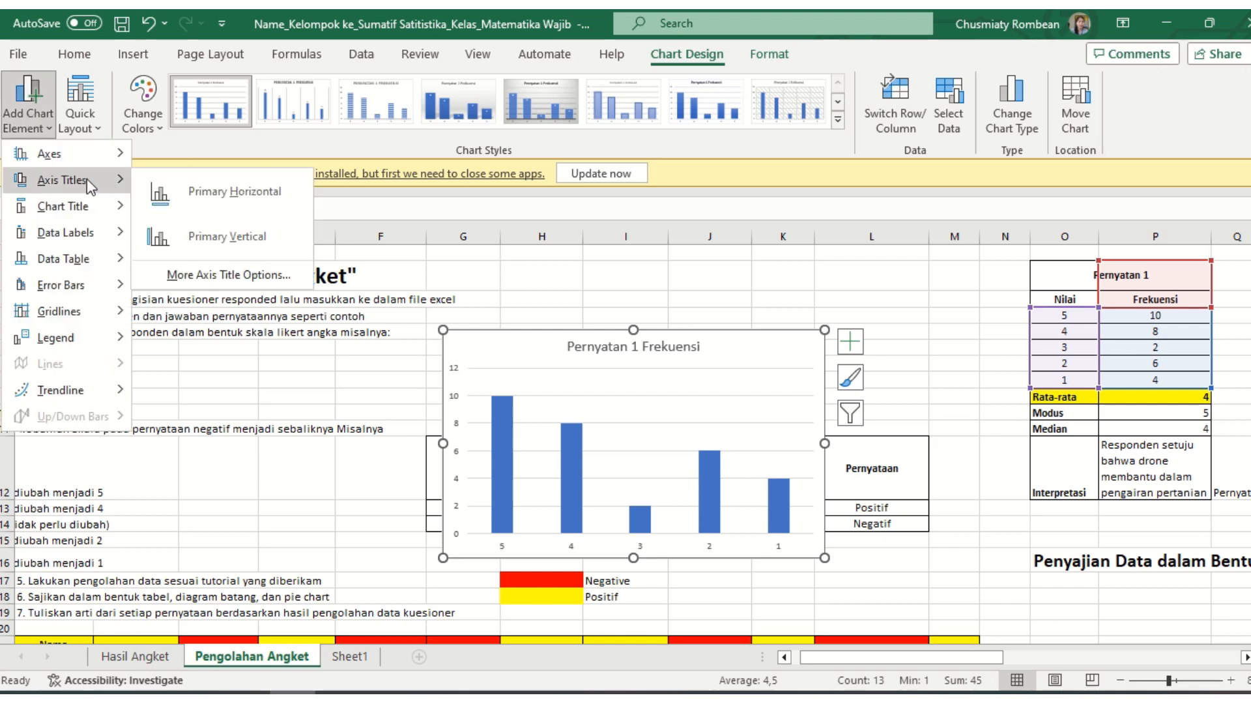
{"action": "left_click", "coordinate": [252, 191]}
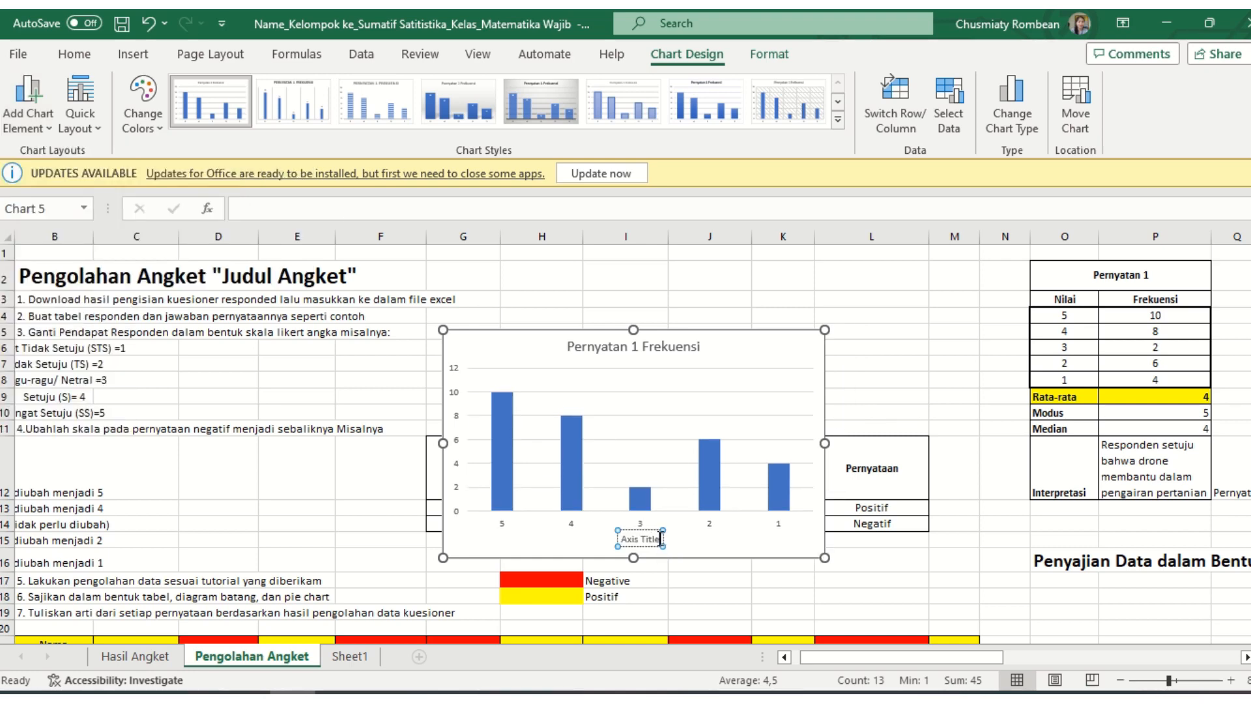
{"action": "key", "text": "BackSpace"}
{"action": "key", "text": "BackSpace"}
{"action": "key", "text": "BackSpace"}
{"action": "key", "text": "BackSpace"}
{"action": "key", "text": "BackSpace"}
{"action": "key", "text": "BackSpace"}
{"action": "key", "text": "BackSpace"}
{"action": "key", "text": "BackSpace"}
{"action": "key", "text": "BackSpace"}
{"action": "key", "text": "BackSpace"}
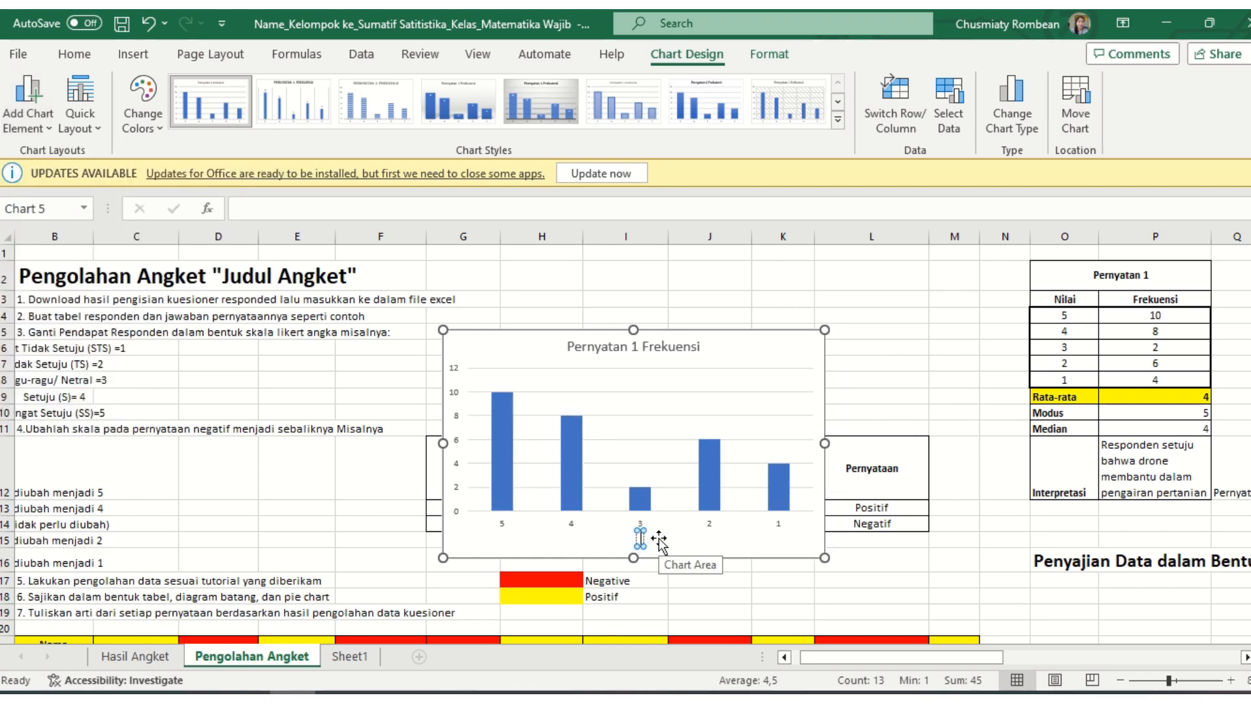
{"action": "type", "text": "Skala Pene"}
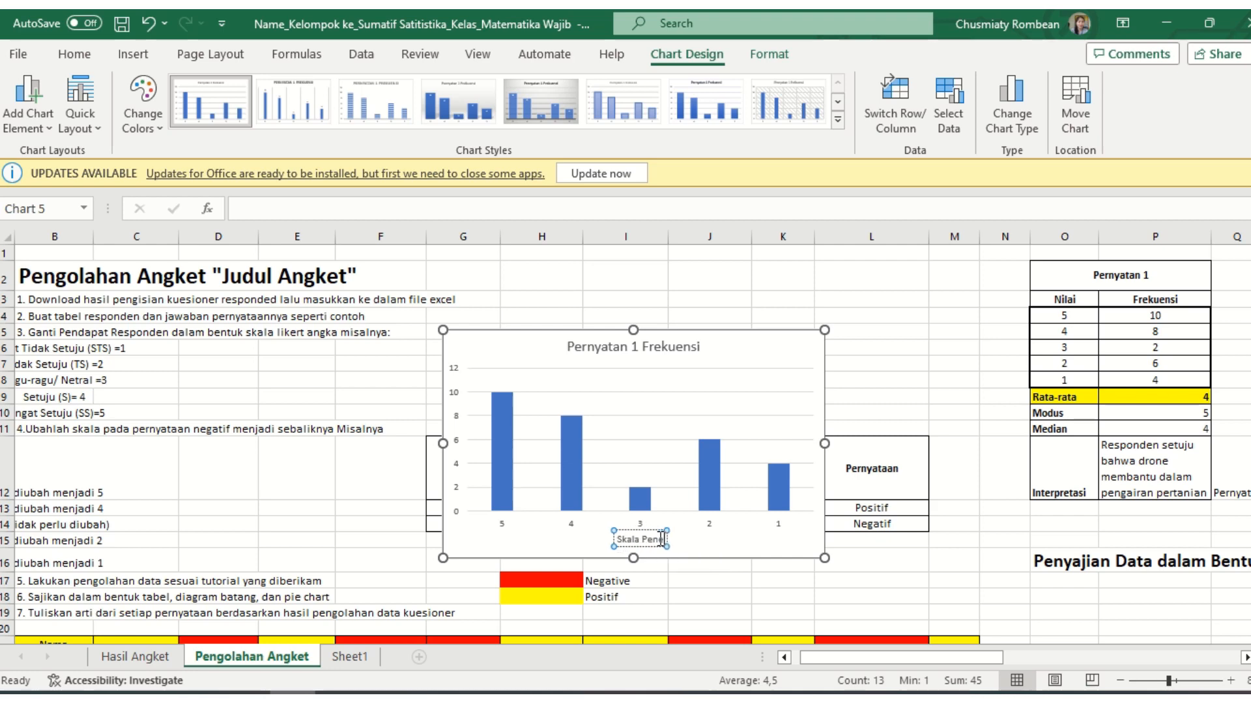
{"action": "type", "text": "litian"}
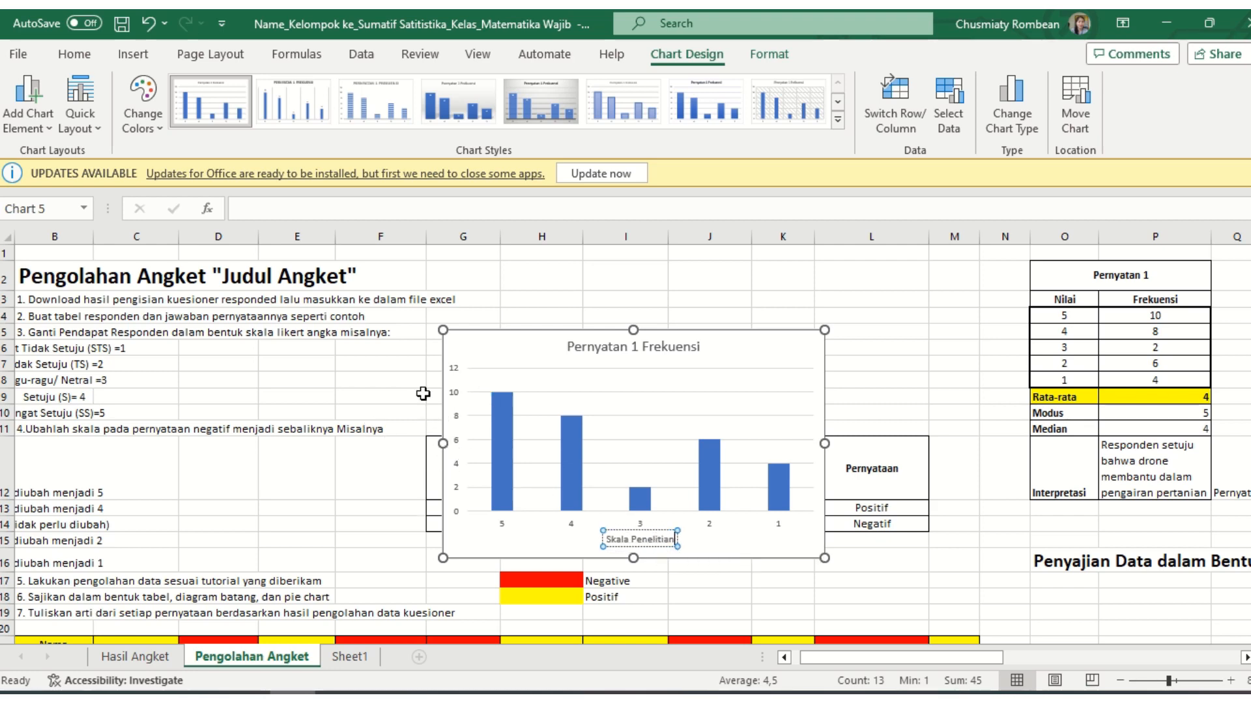
Add a primary vertical axis title reading "Frekuensi" to the new column chart.
{"action": "left_click", "coordinate": [26, 104]}
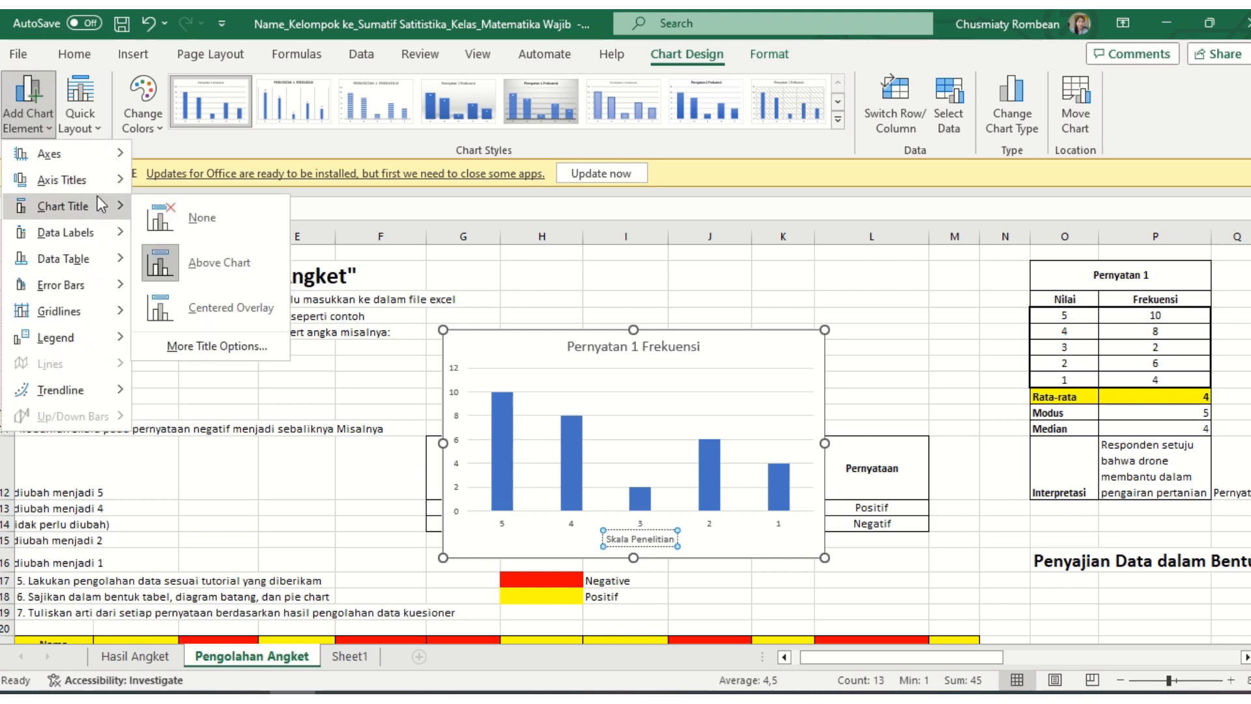
{"action": "mouse_move", "coordinate": [103, 185]}
{"action": "left_click", "coordinate": [222, 236]}
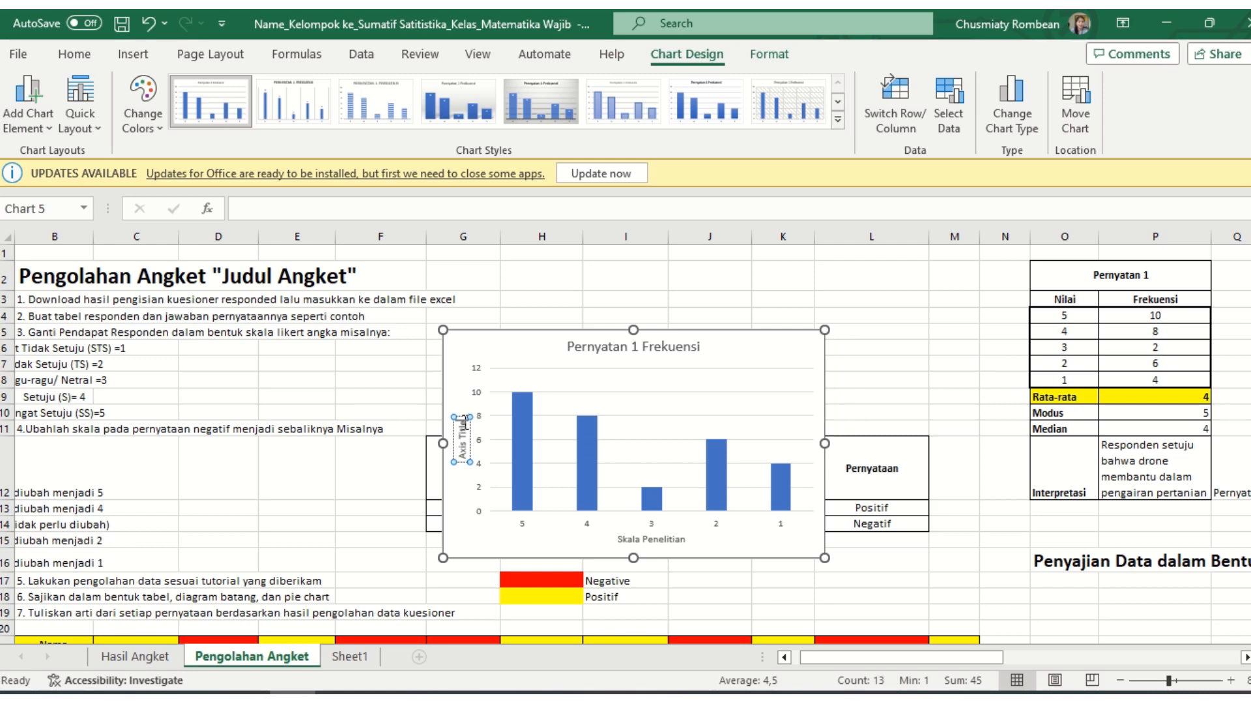
{"action": "triple_click", "coordinate": [464, 423]}
{"action": "key", "text": "BackSpace"}
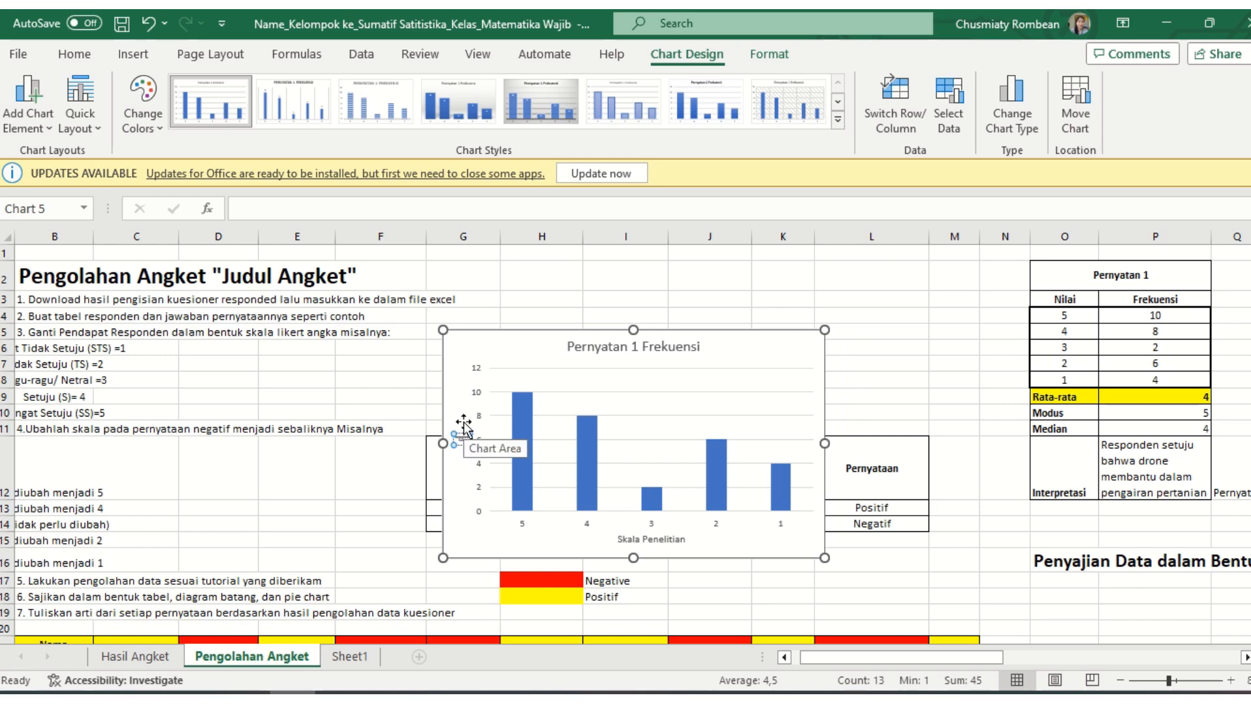
{"action": "type", "text": "Frekuensi"}
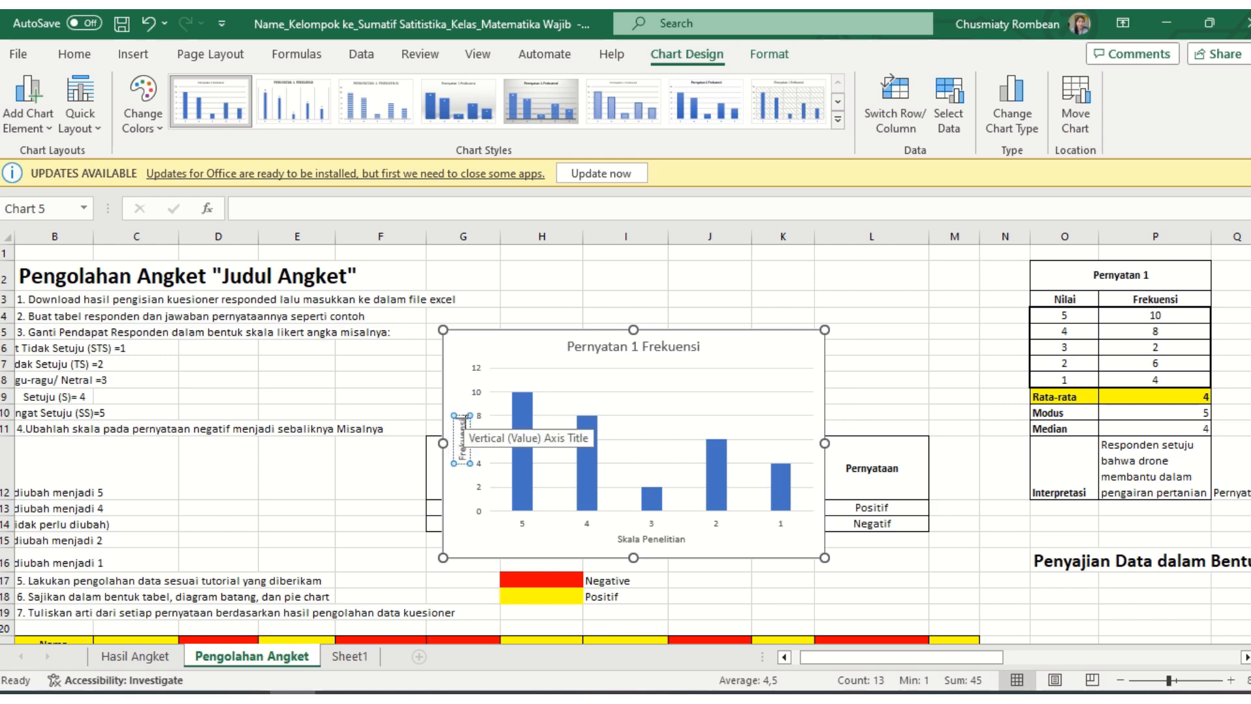
Change the new chart's title to "Pernyatan 1 : Manfaat Drone dalam pengairan pertanian".
{"action": "left_click", "coordinate": [710, 356]}
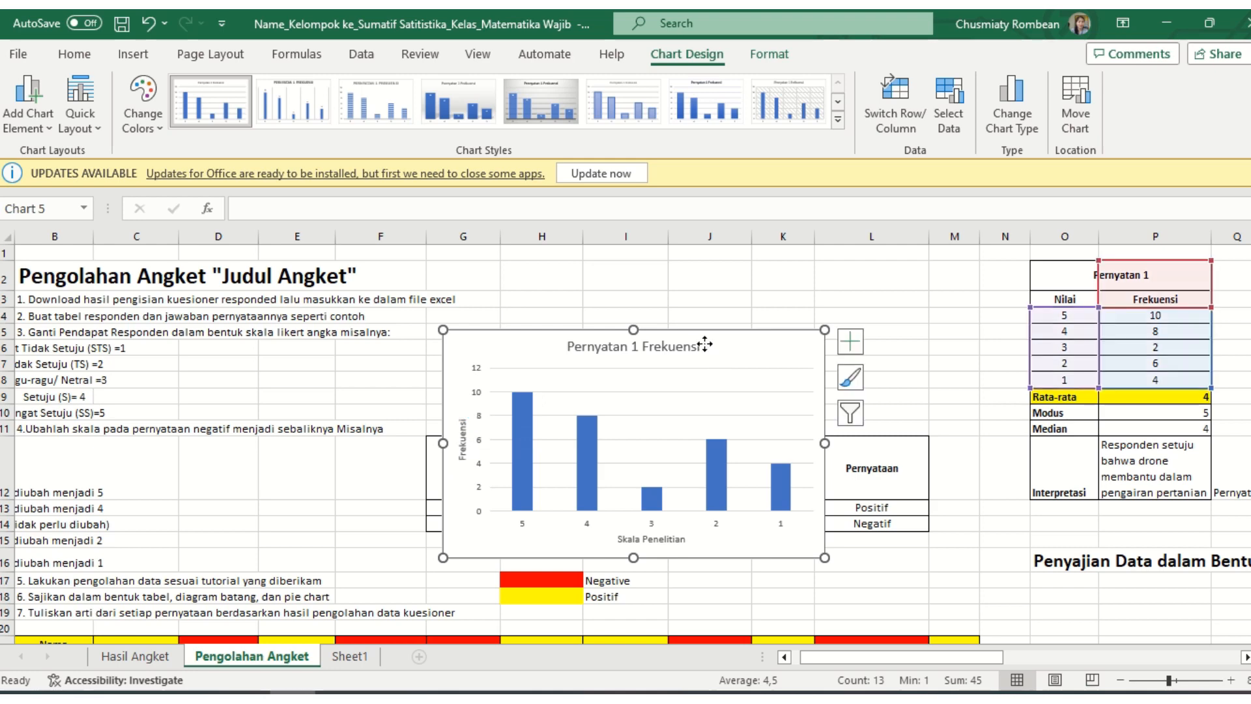
{"action": "left_click", "coordinate": [704, 346]}
{"action": "left_click", "coordinate": [702, 346]}
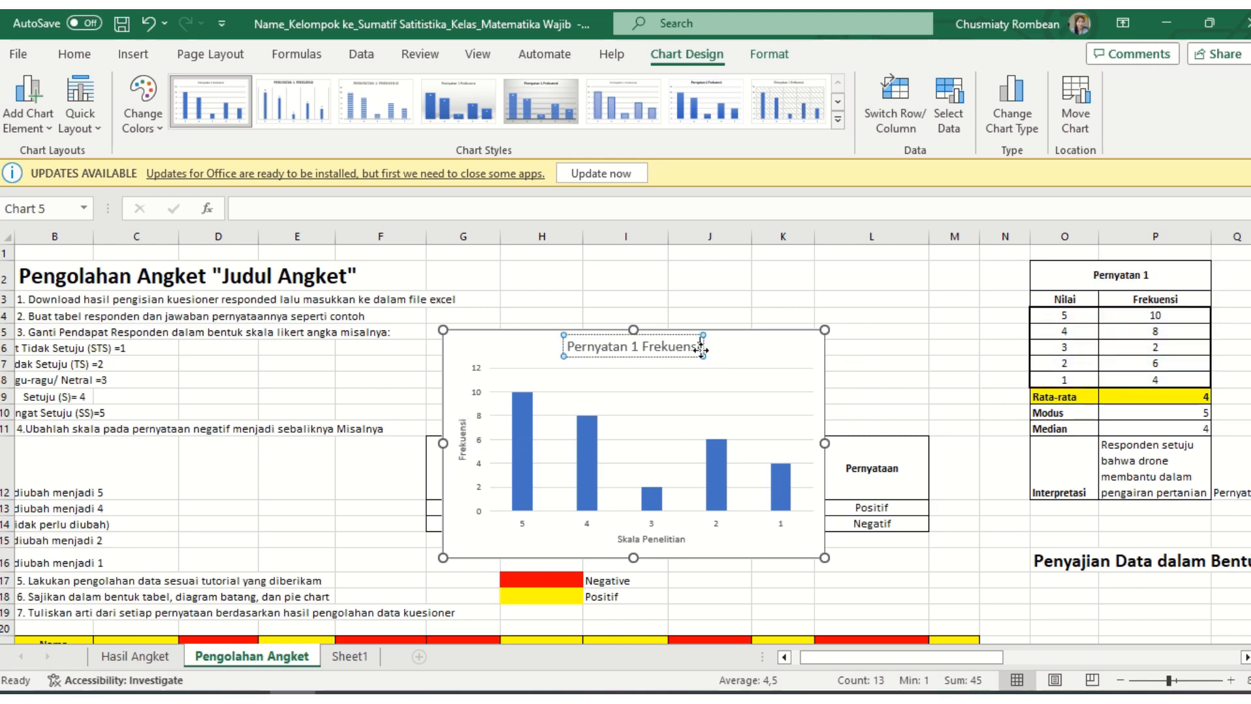
{"action": "key", "text": "BackSpace"}
{"action": "key", "text": "BackSpace"}
{"action": "key", "text": "BackSpace"}
{"action": "key", "text": "BackSpace"}
{"action": "key", "text": "BackSpace"}
{"action": "key", "text": "BackSpace"}
{"action": "key", "text": "BackSpace"}
{"action": "key", "text": "BackSpace"}
{"action": "key", "text": "BackSpace"}
{"action": "key", "text": "BackSpace"}
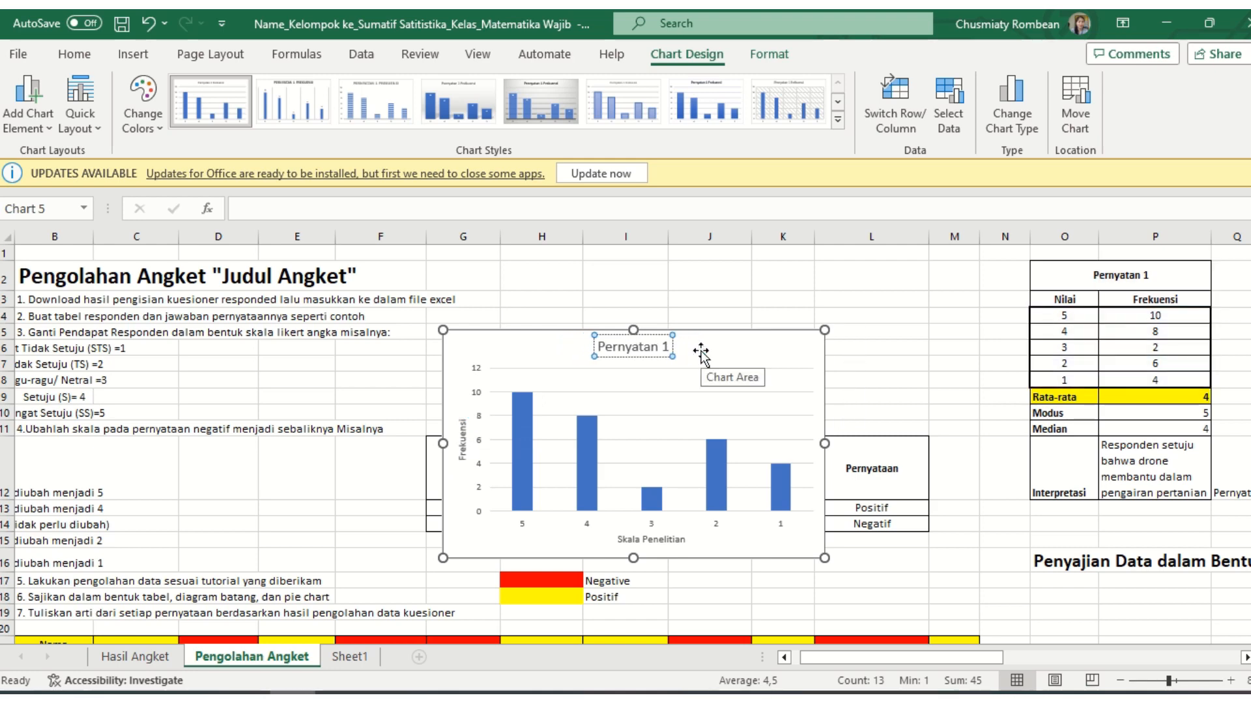
{"action": "type", "text": ": Man"}
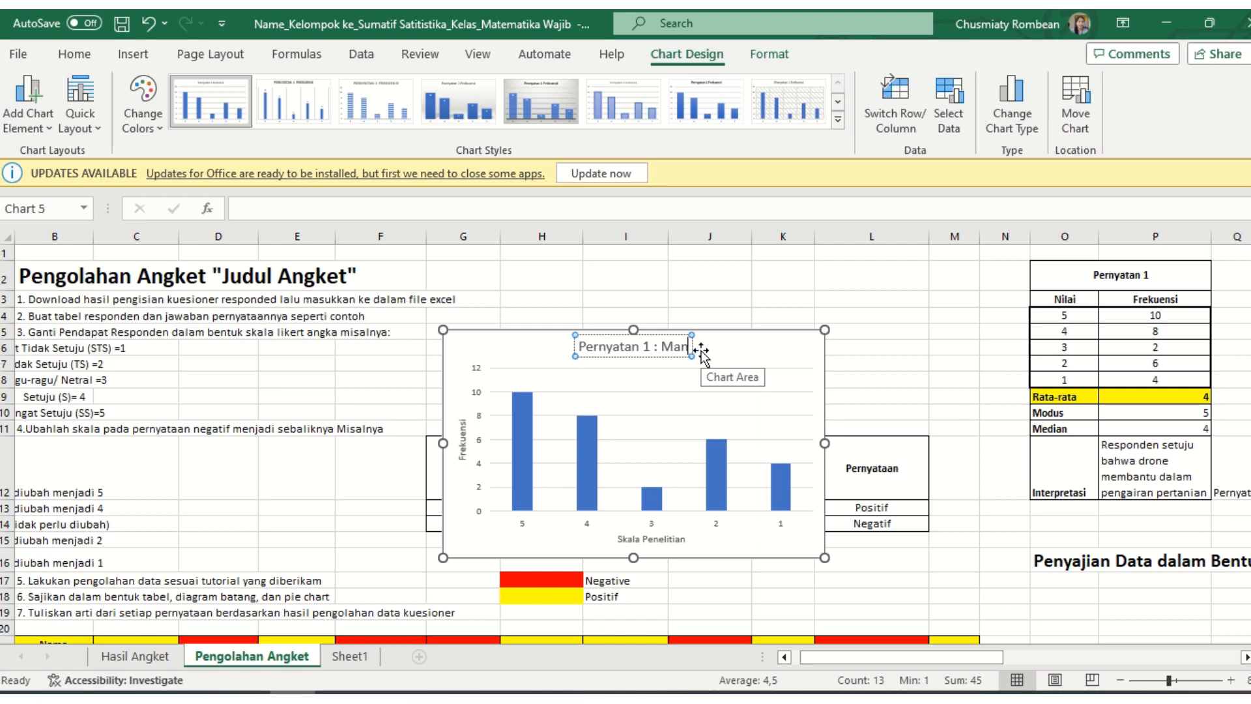
{"action": "type", "text": "faat Drone"}
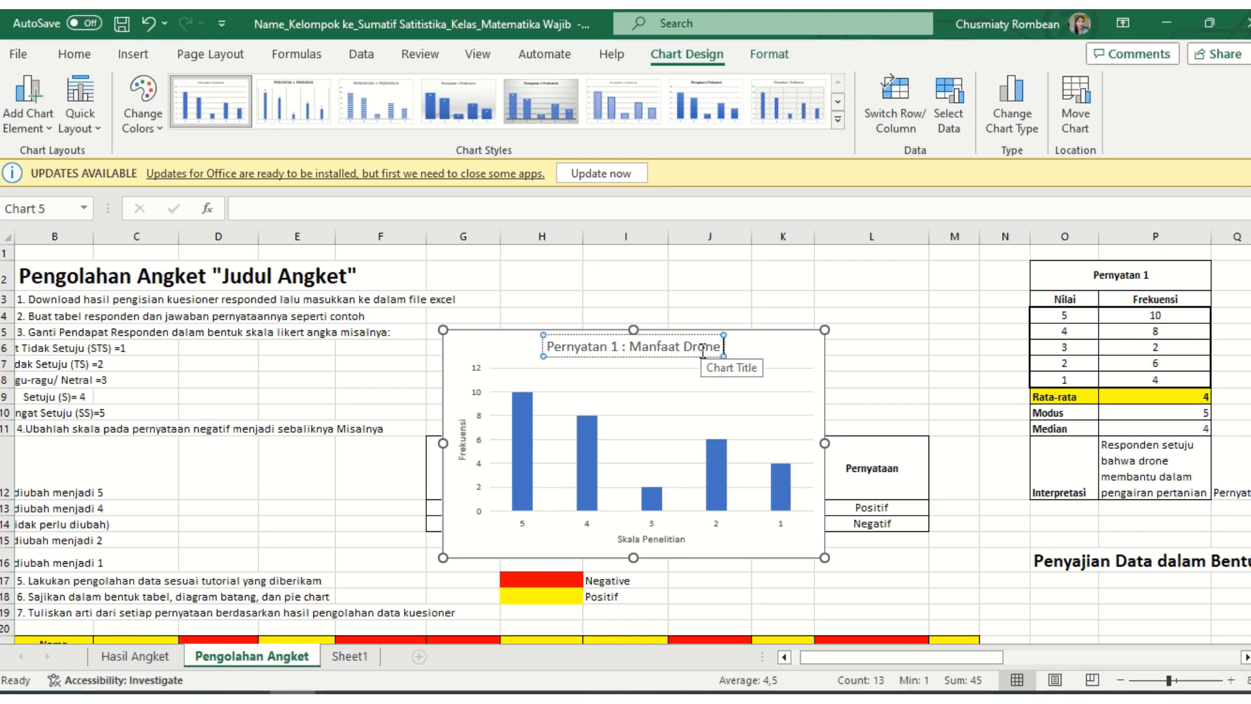
{"action": "type", "text": " dalm"}
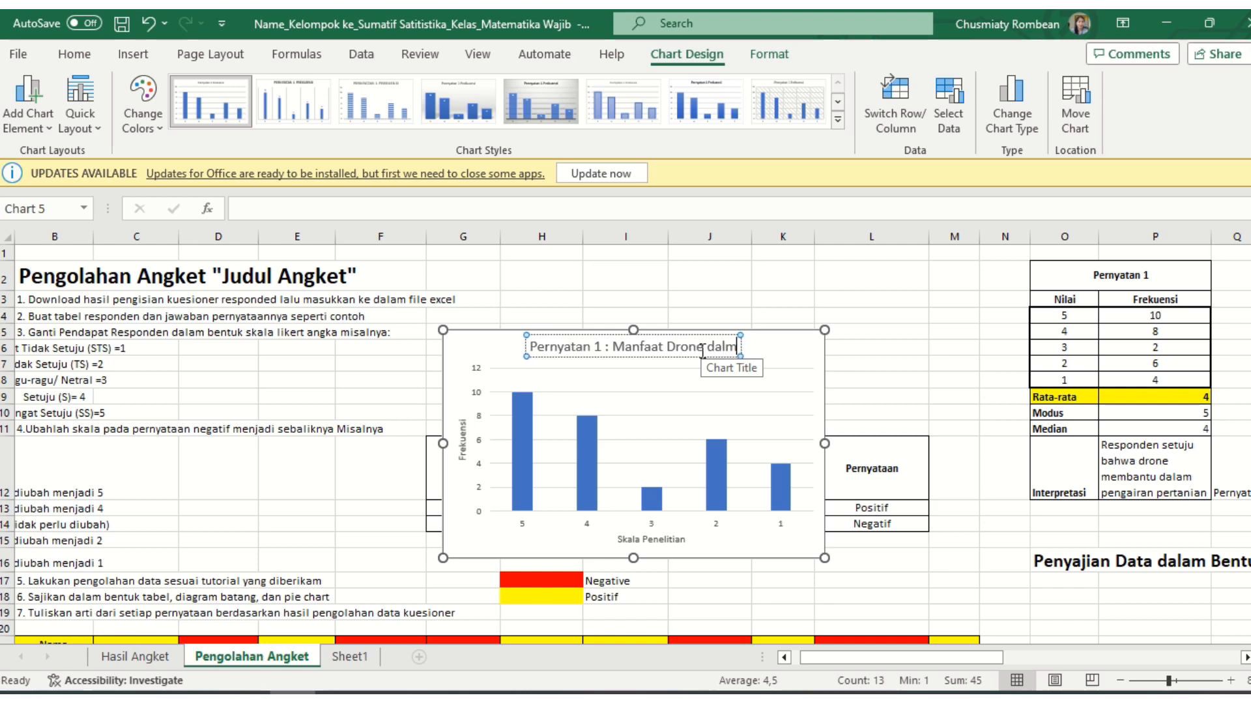
{"action": "key", "text": "BackSpace"}
{"action": "key", "text": "BackSpace"}
{"action": "key", "text": "BackSpace"}
{"action": "type", "text": "ala"}
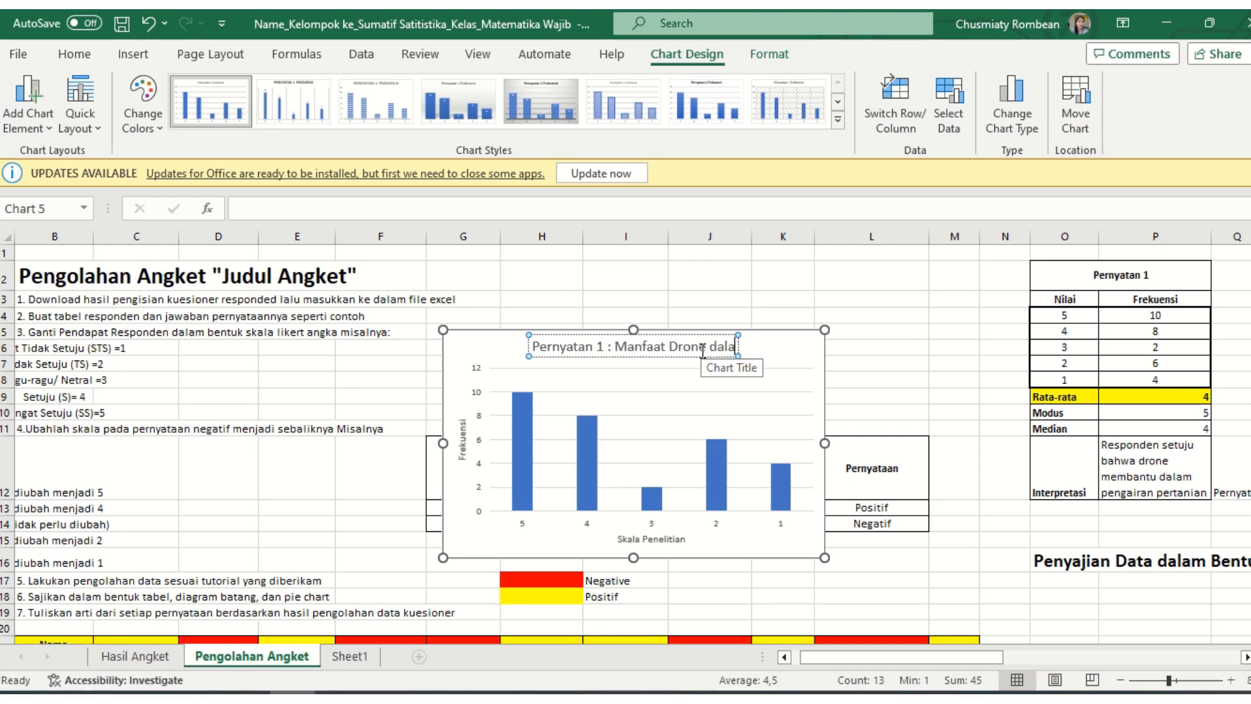
{"action": "type", "text": "m pengairan pertanian"}
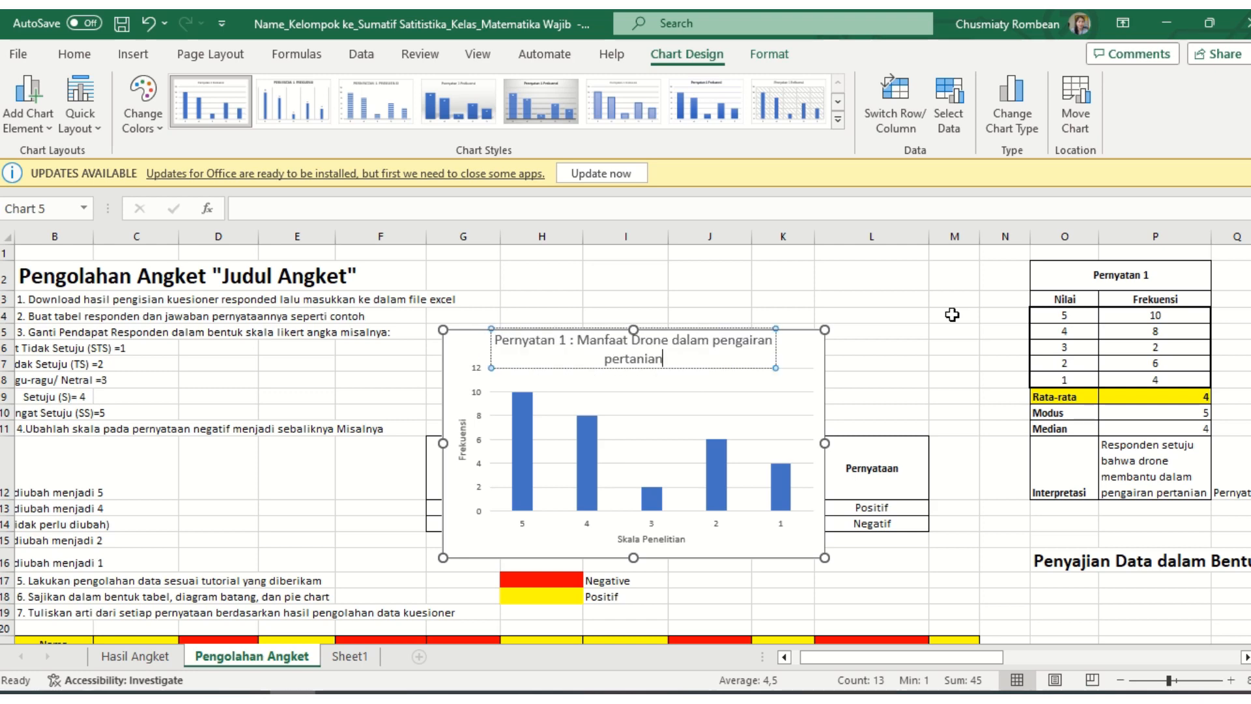
{"action": "left_click", "coordinate": [919, 396]}
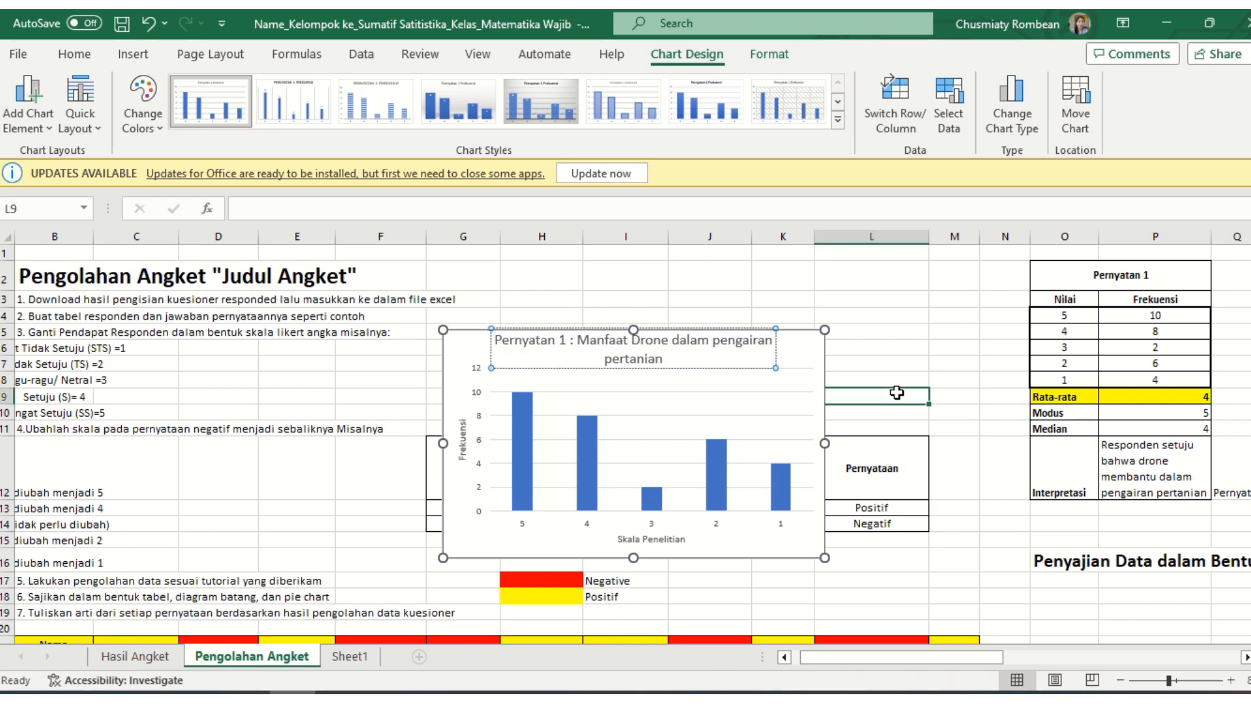
Move the new column chart across the sheet onto the Pernyatan 1 and Pernyataan 5 tables.
{"action": "left_click_drag", "start_coordinate": [990, 657], "coordinate": [1050, 673]}
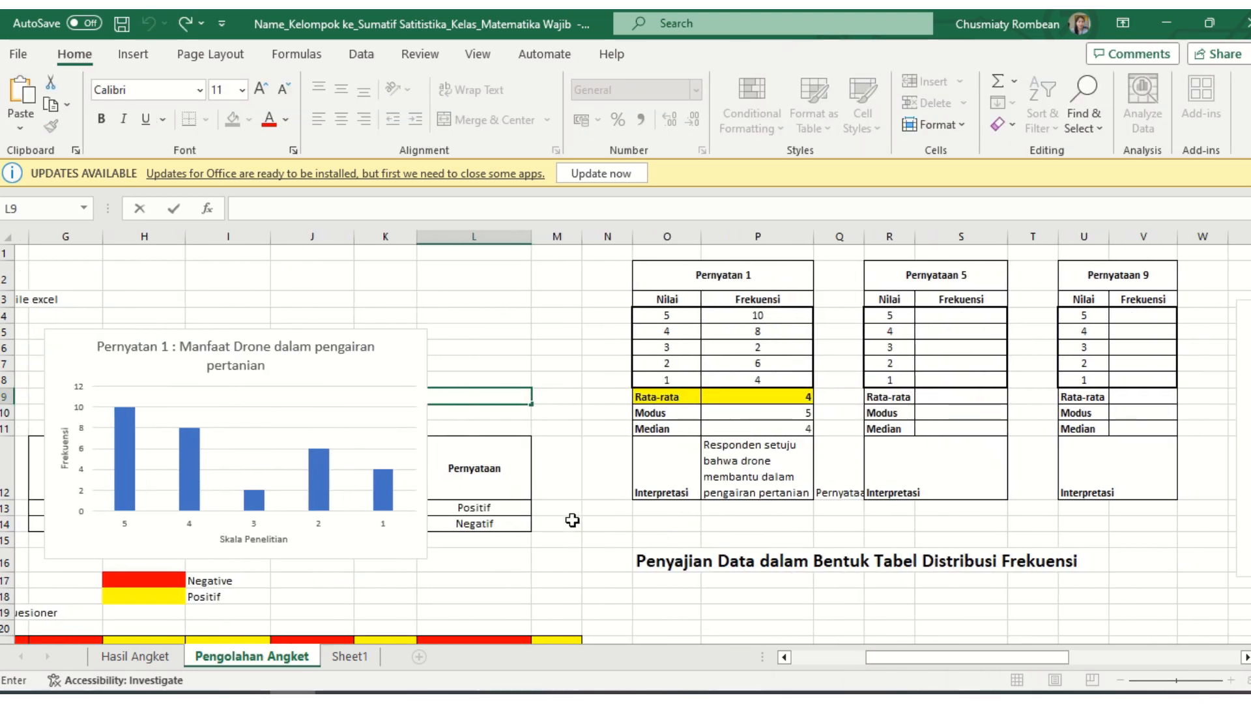
{"action": "left_click_drag", "start_coordinate": [378, 362], "coordinate": [1031, 363]}
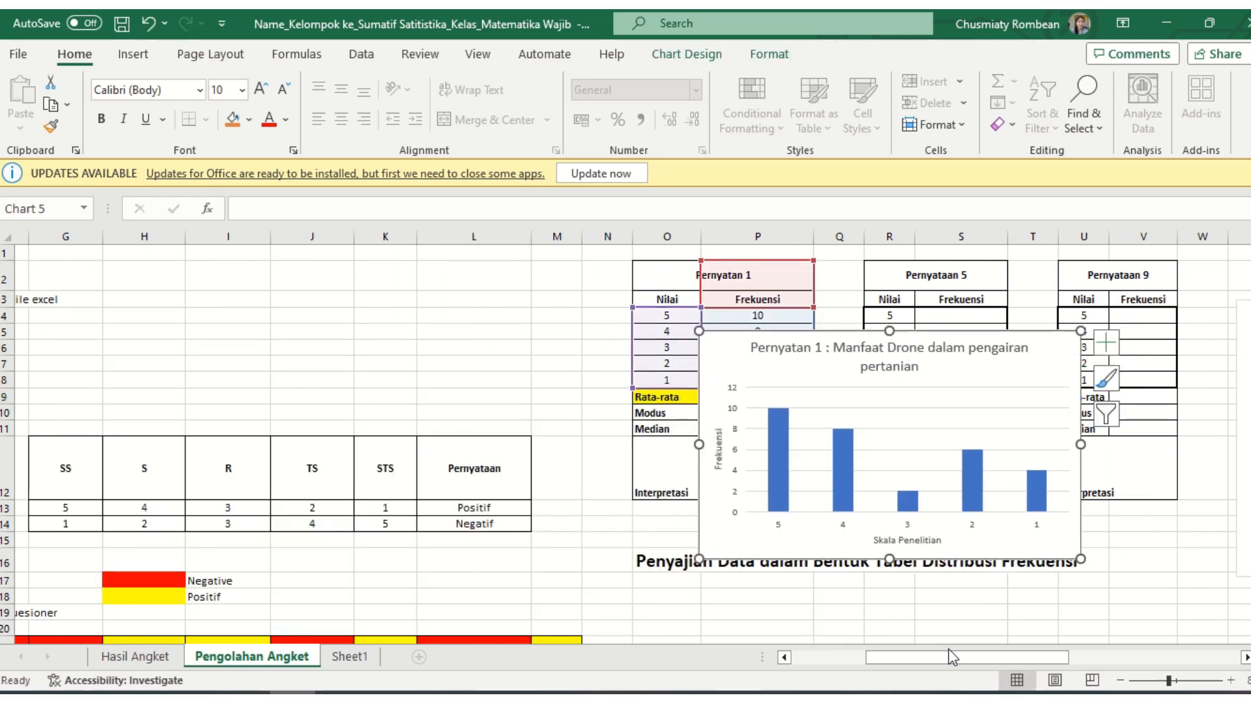
Compare the new chart with the existing one under "Penyajian Data dalam Bentuk Histogram/Diagram Batang" and delete the new duplicate.
{"action": "left_click_drag", "start_coordinate": [986, 657], "coordinate": [1116, 652]}
{"action": "left_click", "coordinate": [849, 428]}
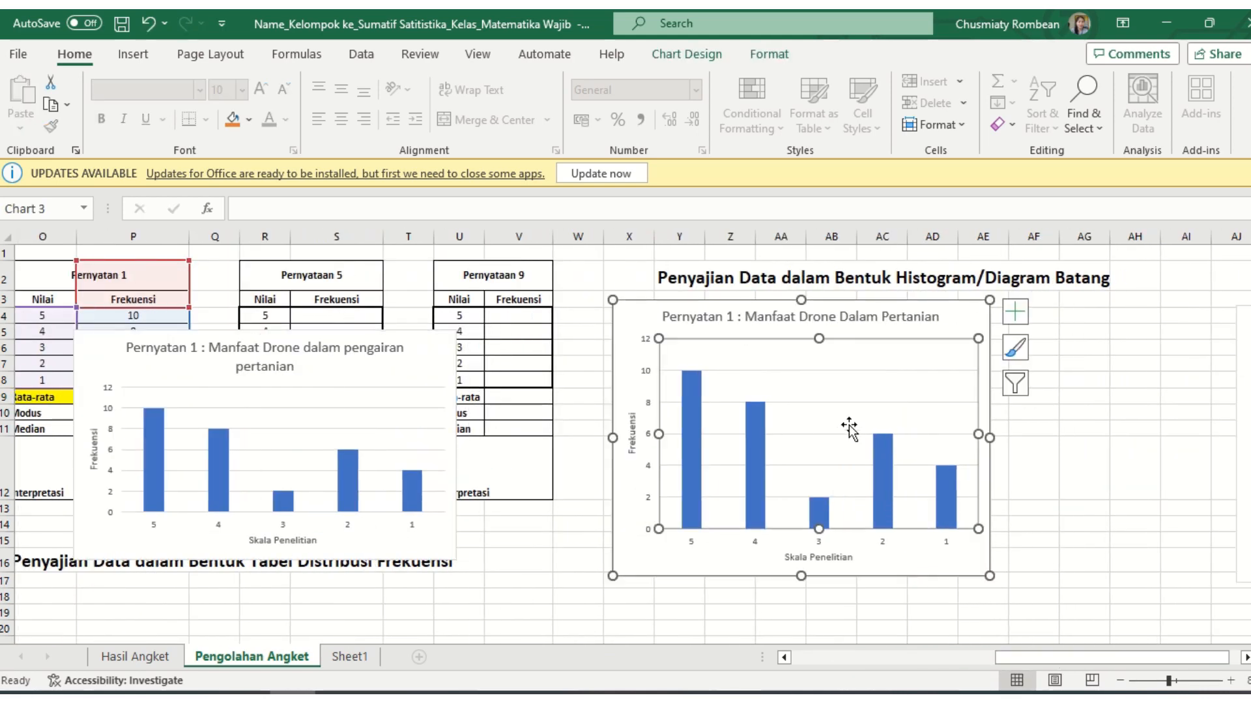
{"action": "left_click", "coordinate": [926, 323]}
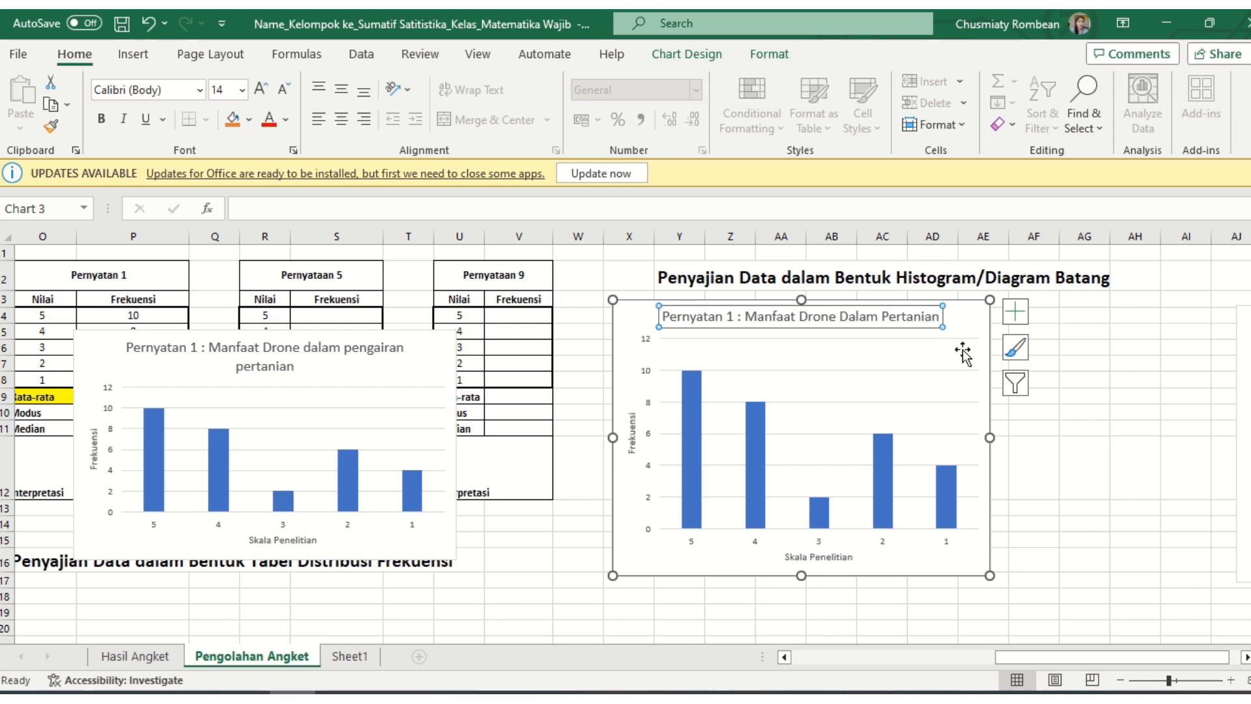
{"action": "left_click", "coordinate": [382, 405]}
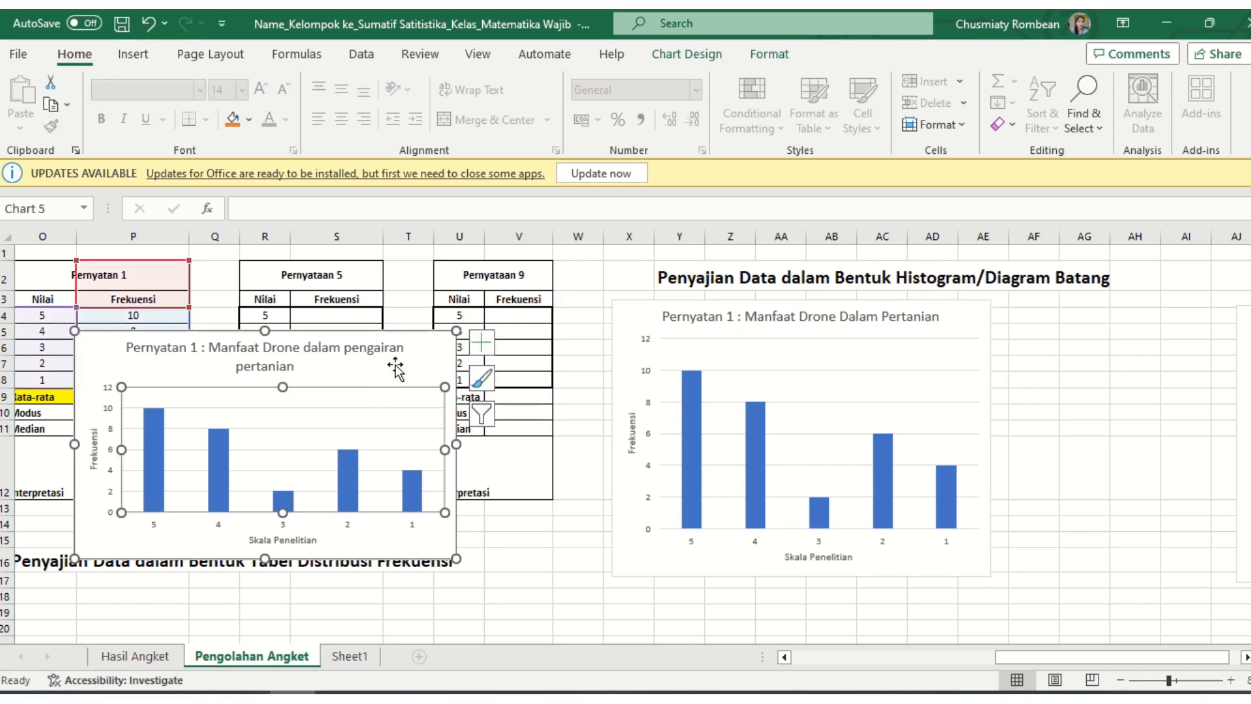
{"action": "key", "text": "Delete"}
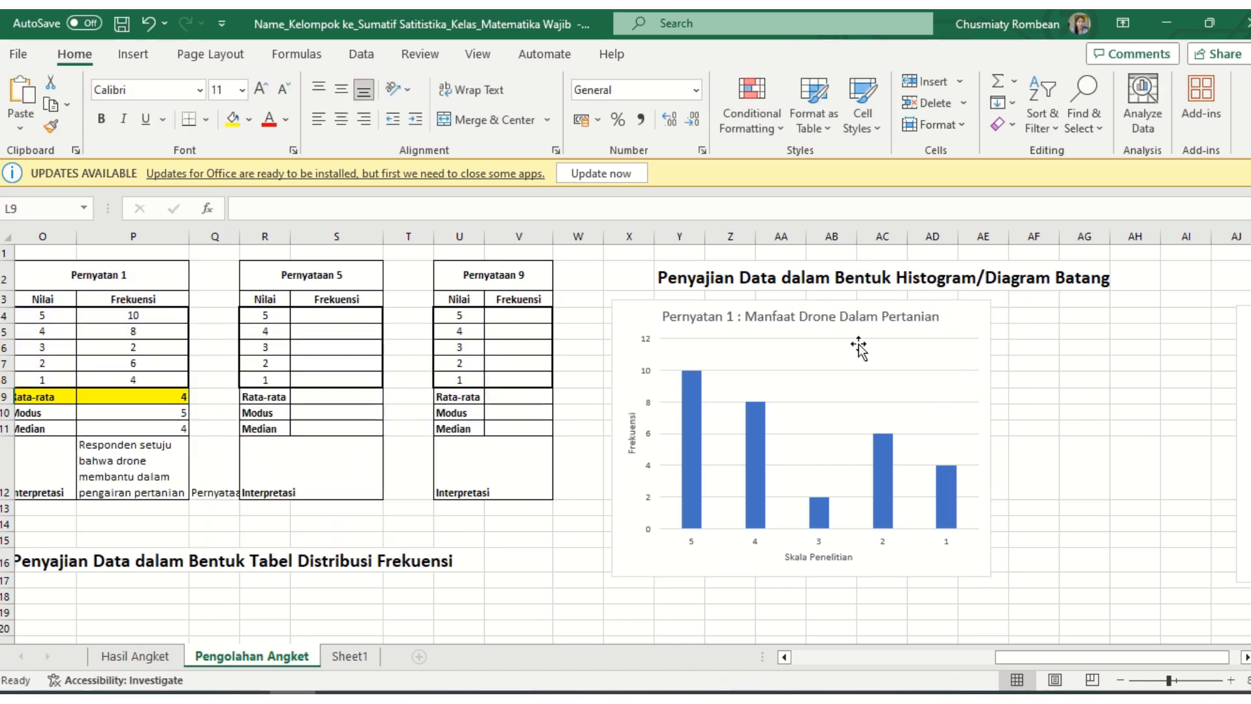
Insert a clustered column chart from the Pernyatan 1 table, covering its heading and the Nilai and Frekuensi rows.
{"action": "scroll", "coordinate": [870, 445], "scroll_direction": "down", "scroll_amount": 9}
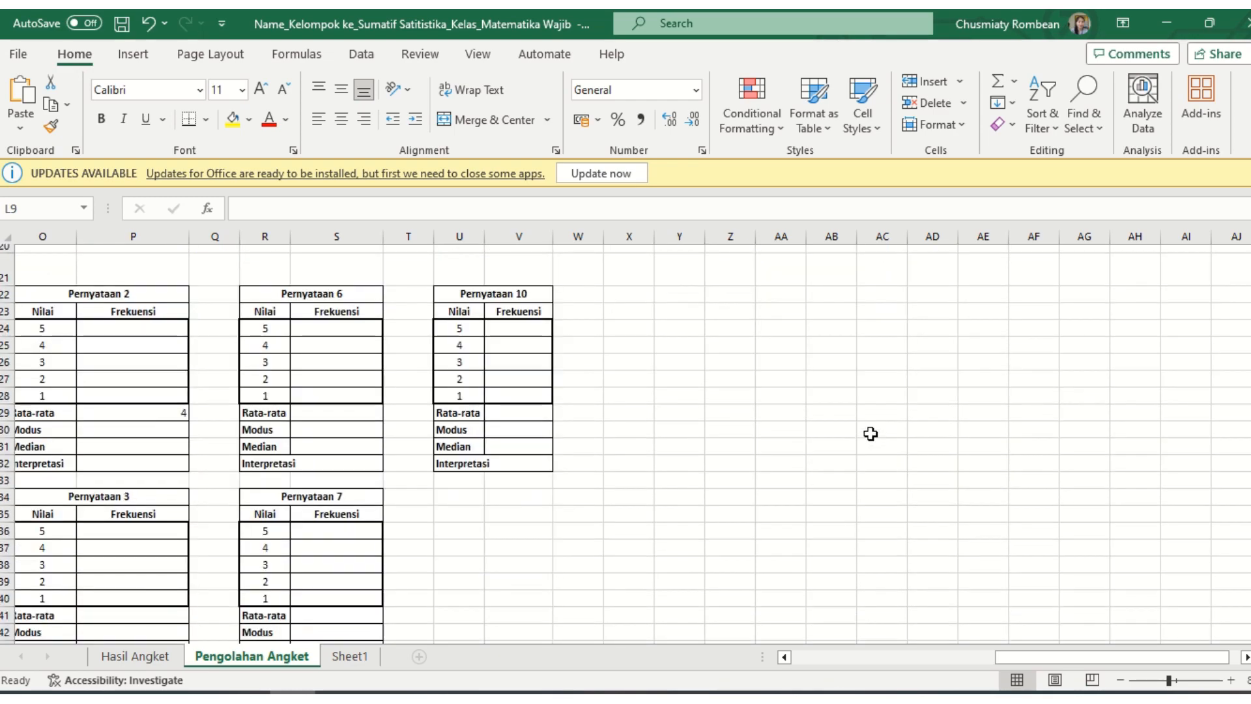
{"action": "scroll", "coordinate": [871, 434], "scroll_direction": "up", "scroll_amount": 9}
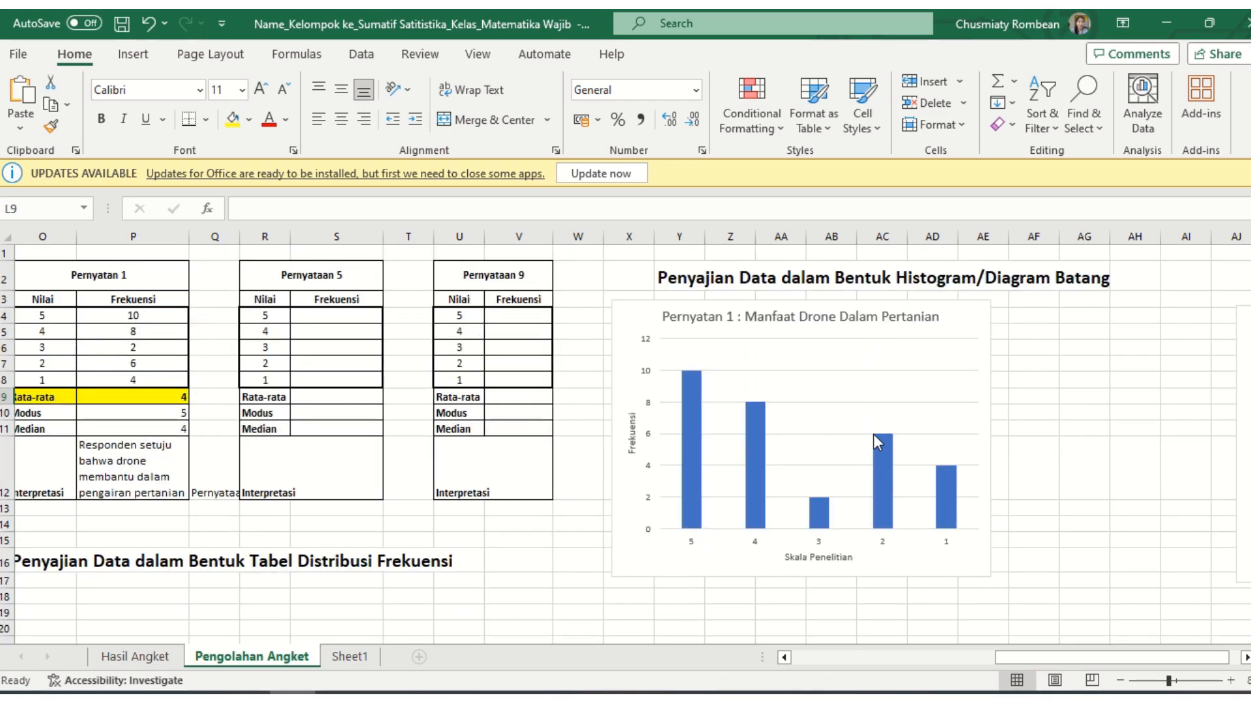
{"action": "left_click_drag", "start_coordinate": [1027, 653], "coordinate": [898, 675]}
{"action": "left_click", "coordinate": [790, 277]}
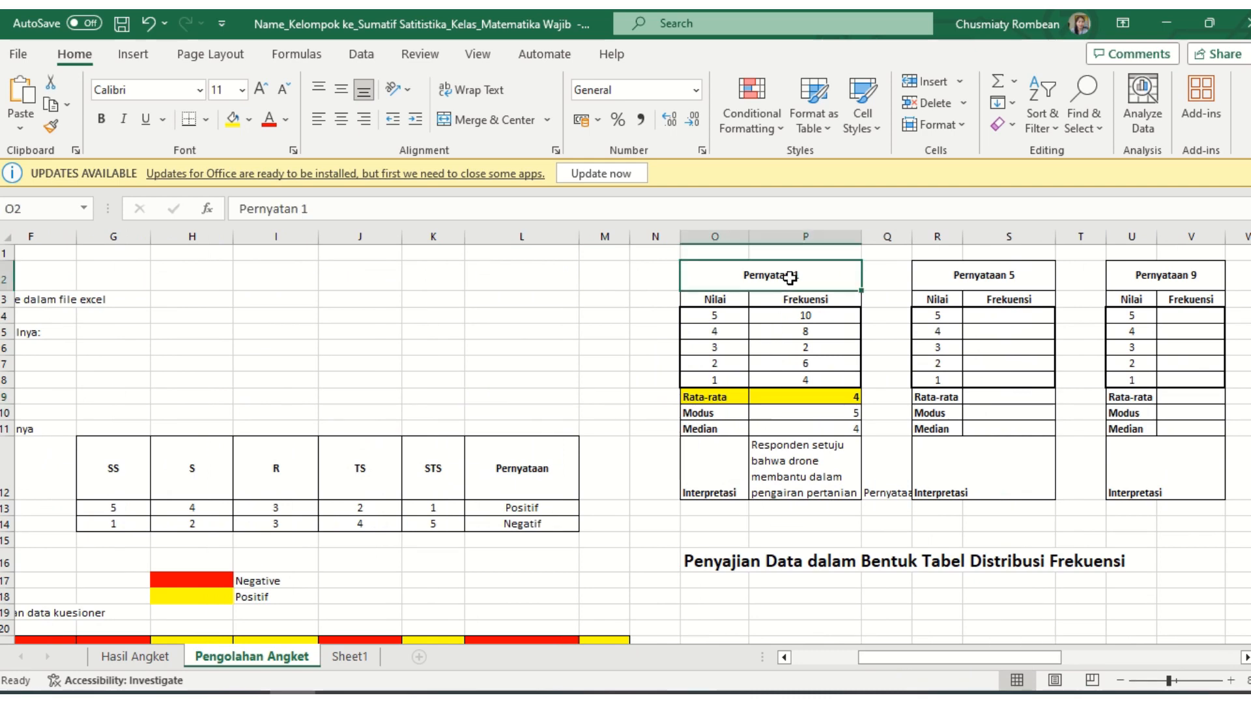
{"action": "key", "text": "shift+Down"}
{"action": "key", "text": "shift+Down"}
{"action": "key", "text": "shift+Down"}
{"action": "key", "text": "shift+Down"}
{"action": "key", "text": "shift+Down"}
{"action": "key", "text": "shift+Down"}
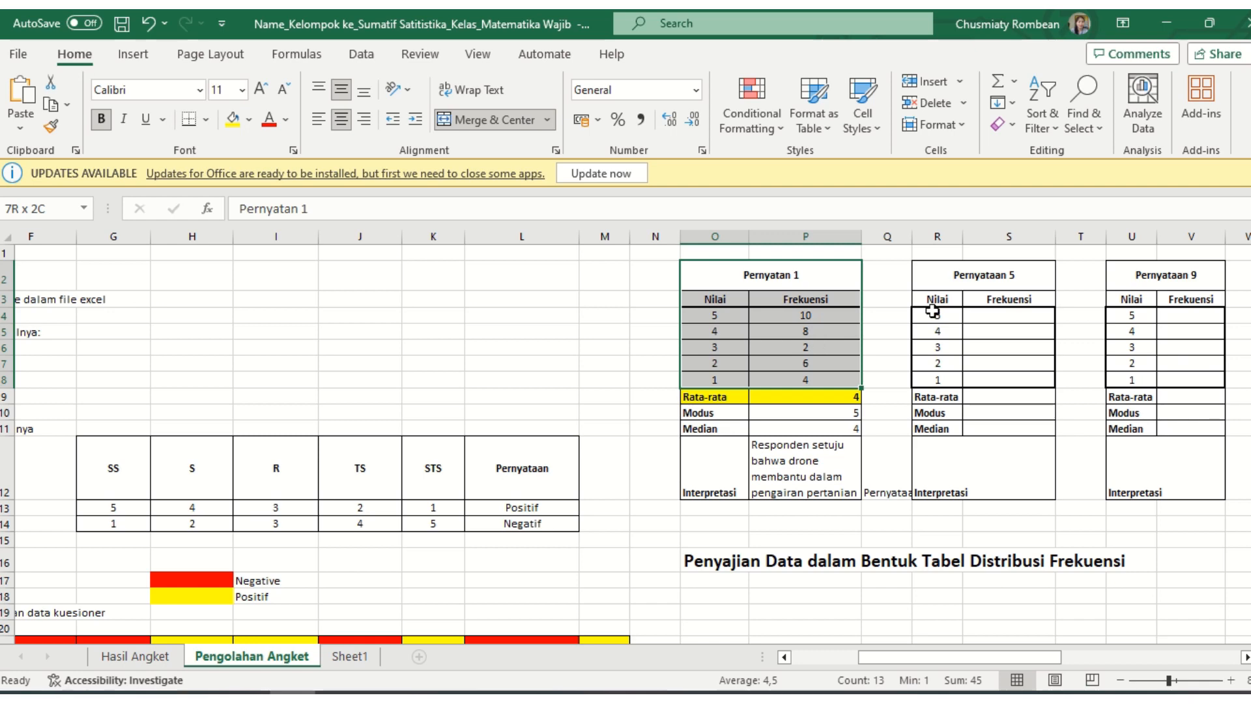
{"action": "left_click", "coordinate": [134, 54]}
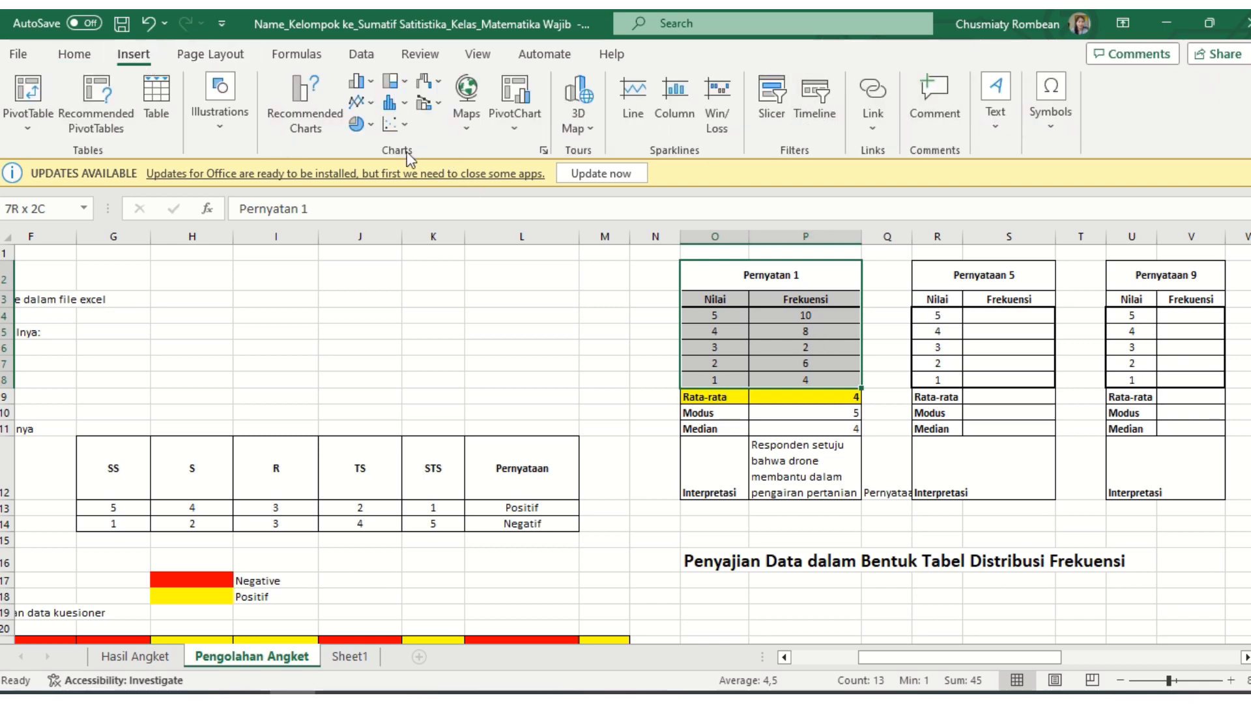
{"action": "left_click", "coordinate": [305, 104]}
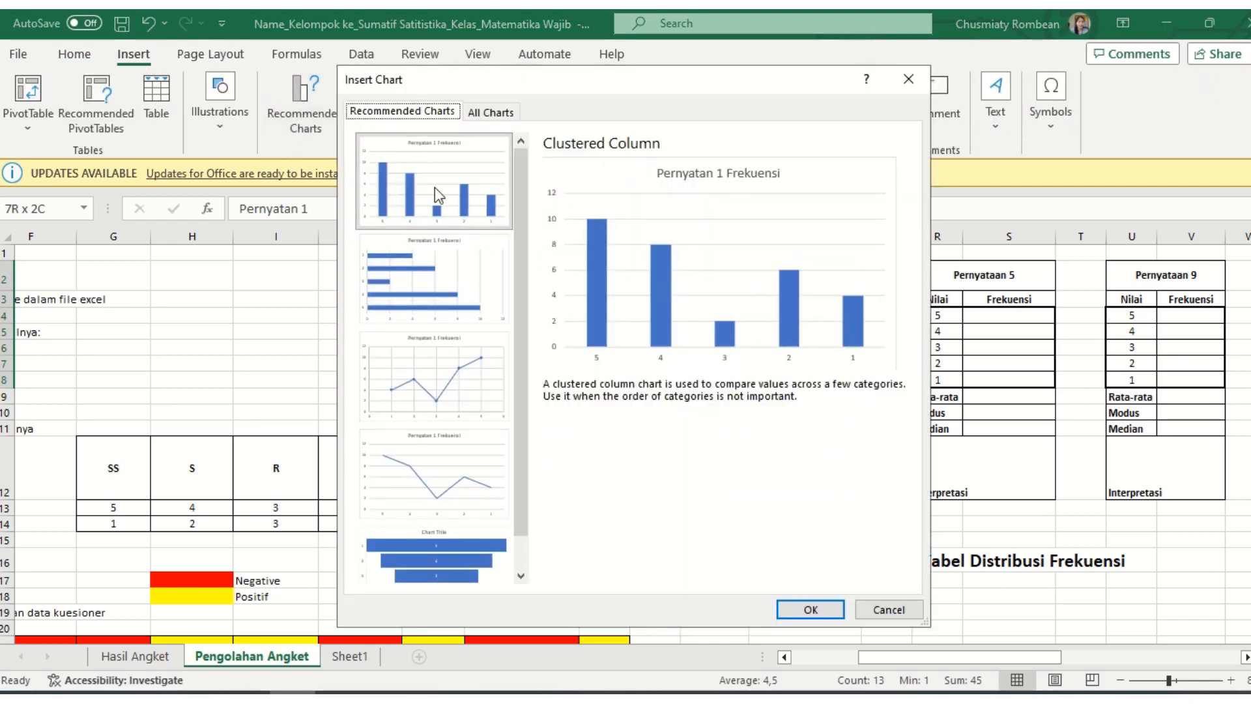
{"action": "left_click", "coordinate": [814, 610]}
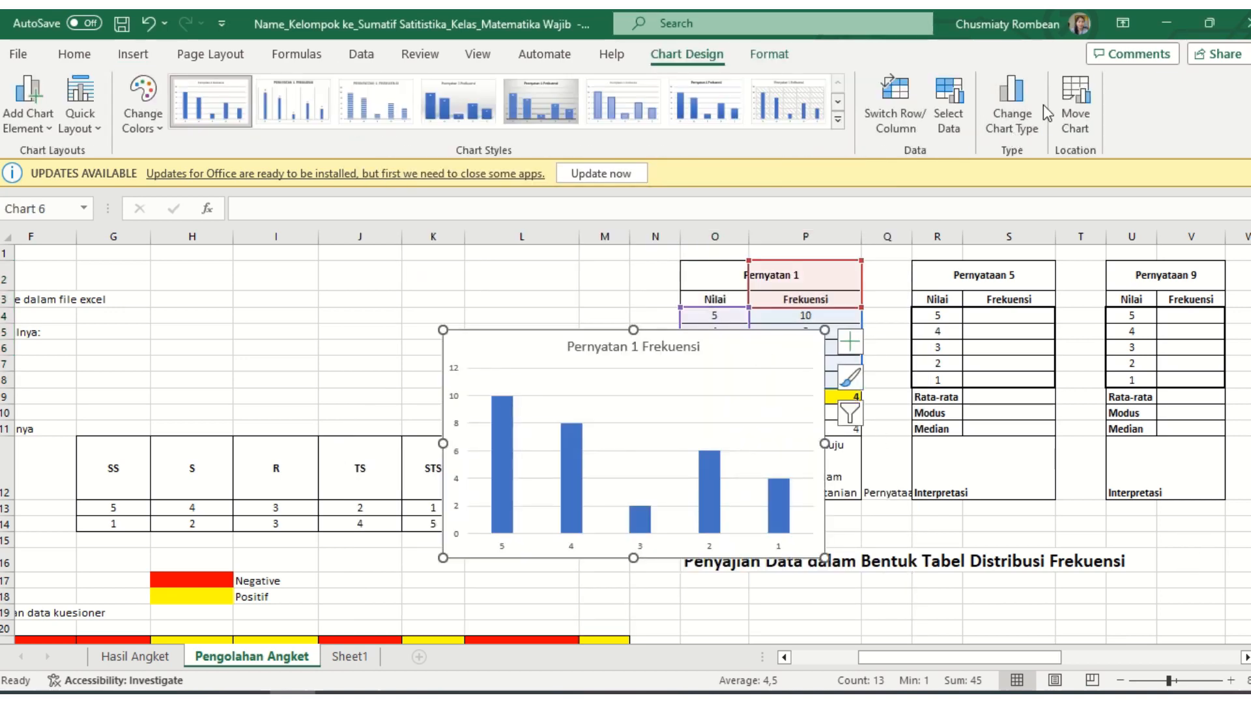
Change the new Pernyatan 1 chart to a pie chart and apply chart Style 8.
{"action": "left_click", "coordinate": [1007, 112]}
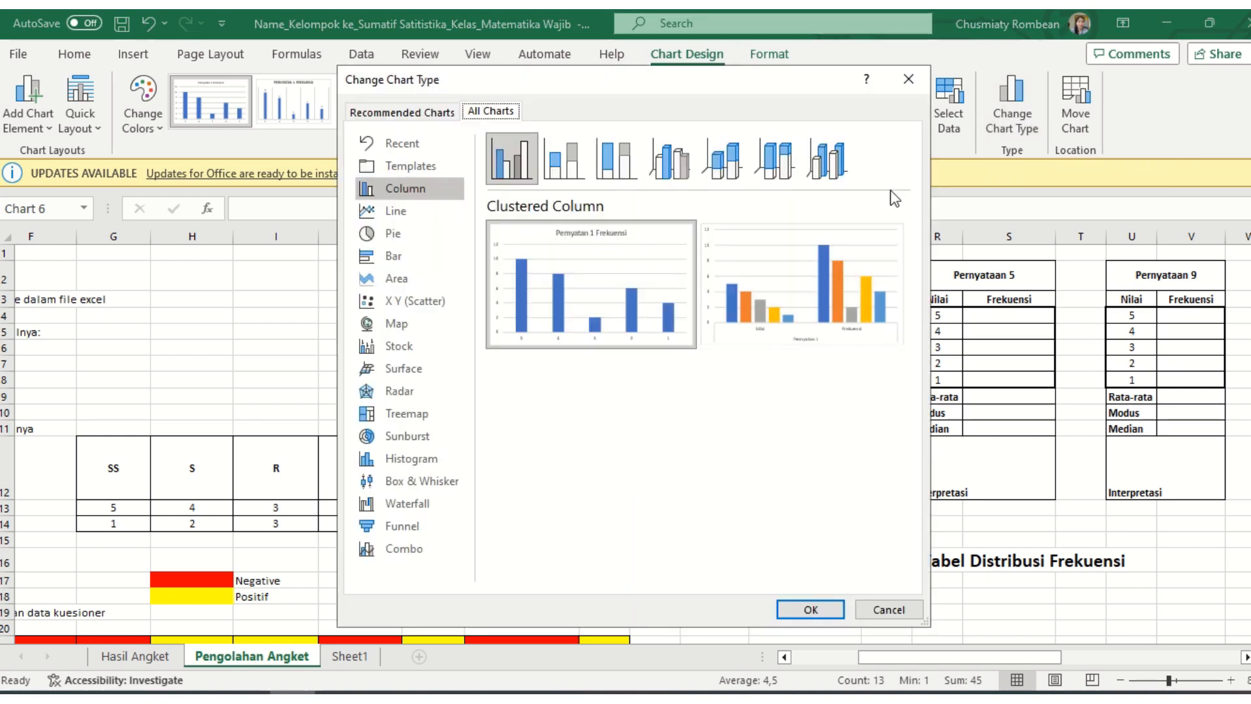
{"action": "left_click", "coordinate": [436, 243]}
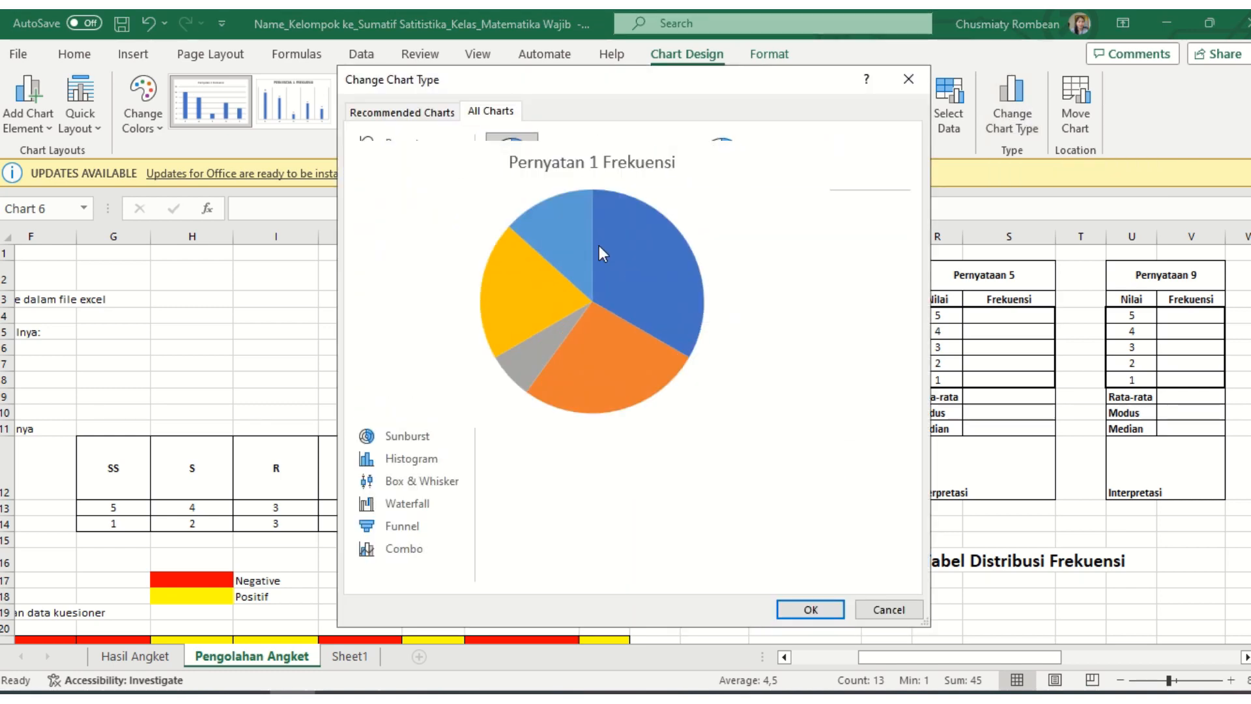
{"action": "left_click", "coordinate": [823, 610]}
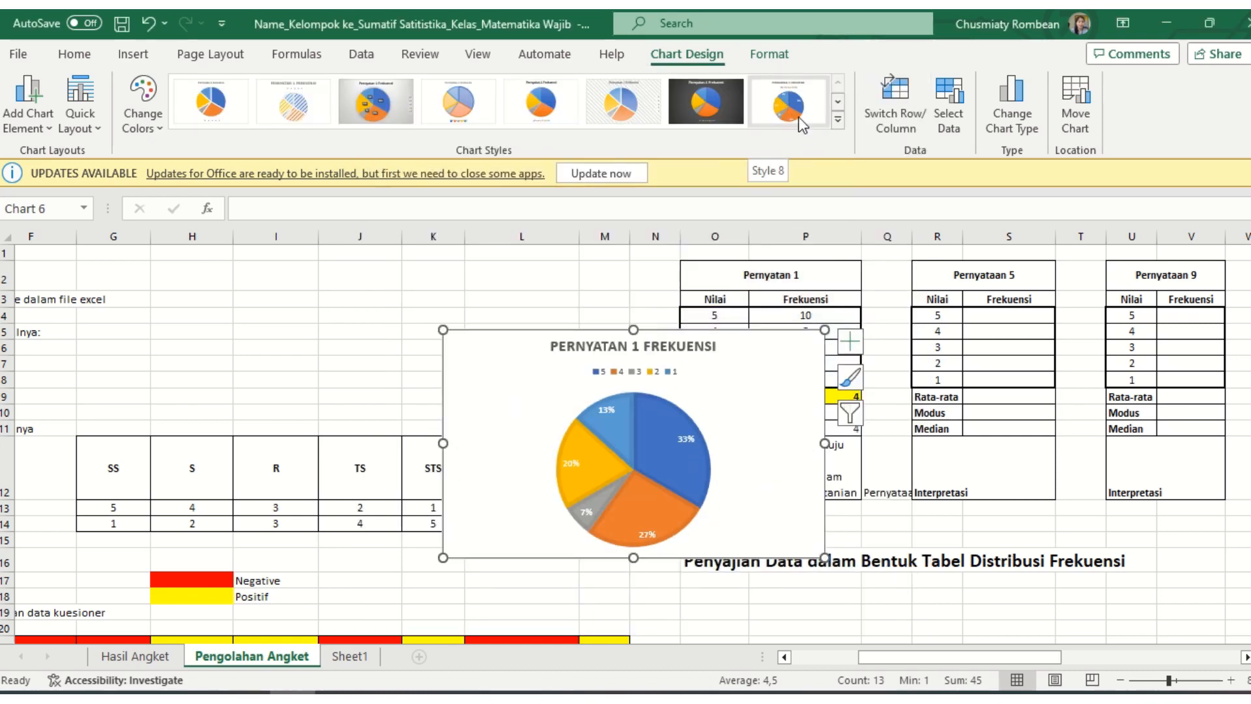
{"action": "left_click", "coordinate": [799, 117]}
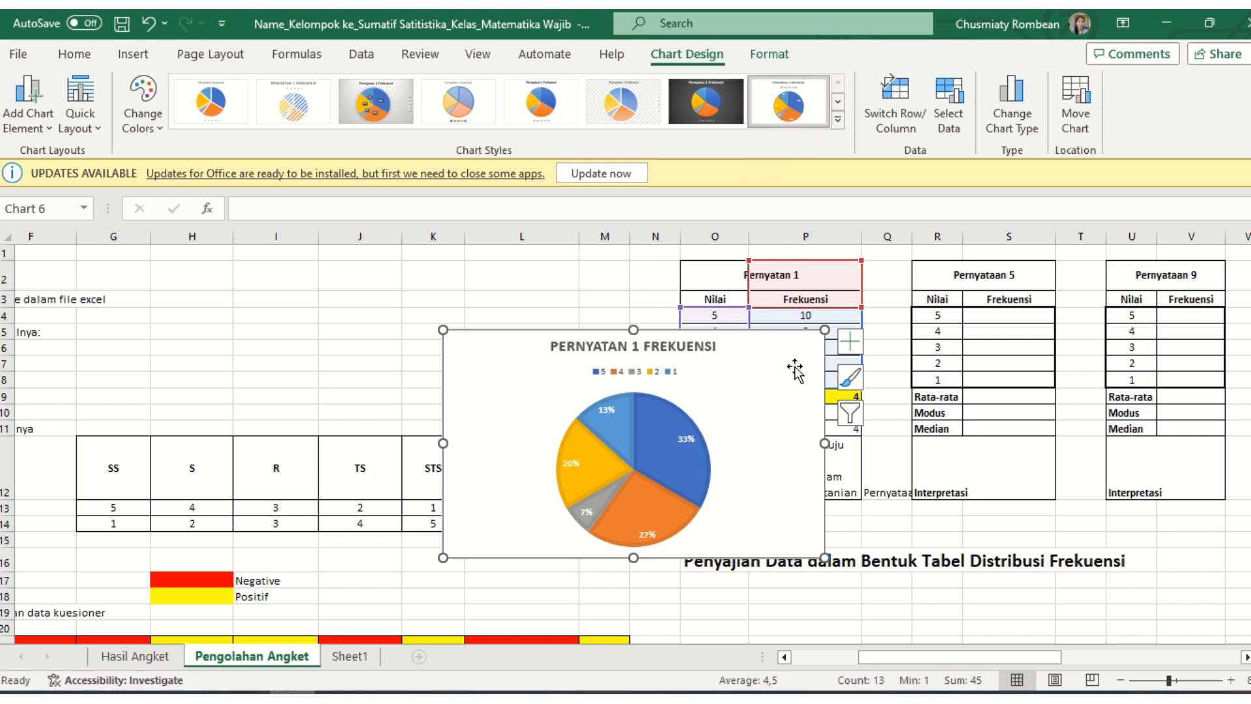
Change the pie chart's title to "PERNYATAN 1 : MANFAAT DRONE DALAM PENGAIRAN".
{"action": "left_click", "coordinate": [718, 344]}
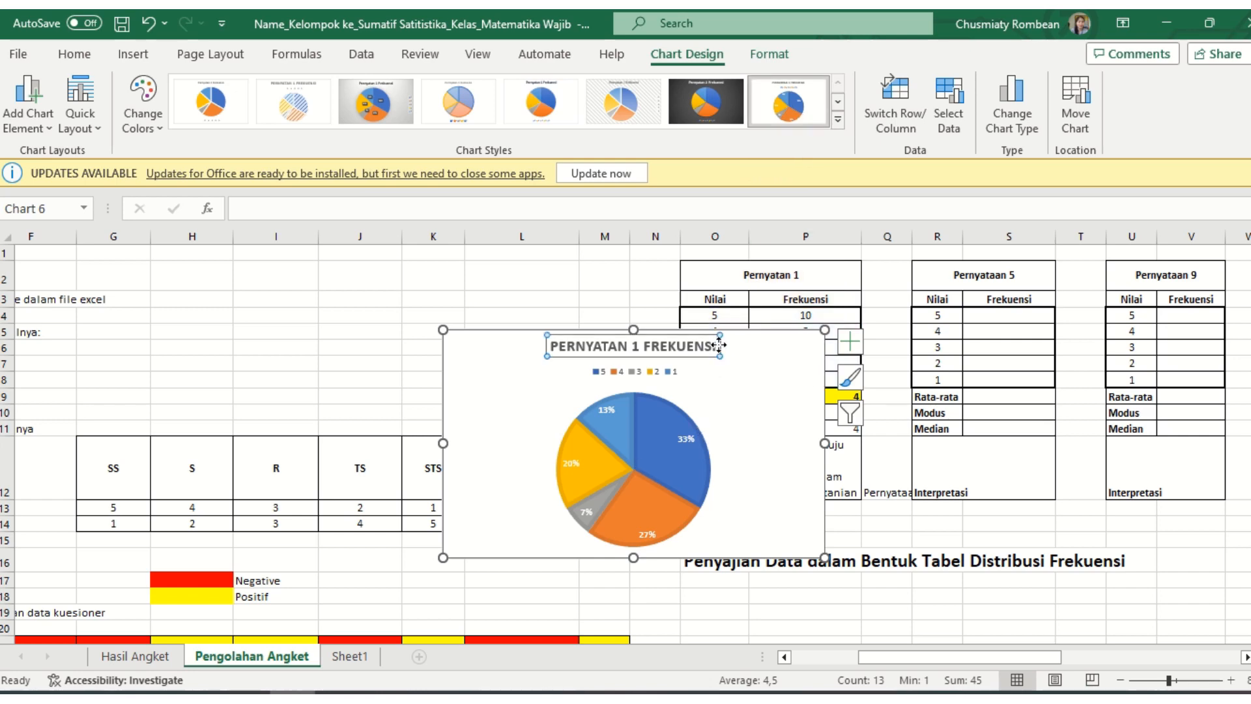
{"action": "left_click", "coordinate": [712, 346]}
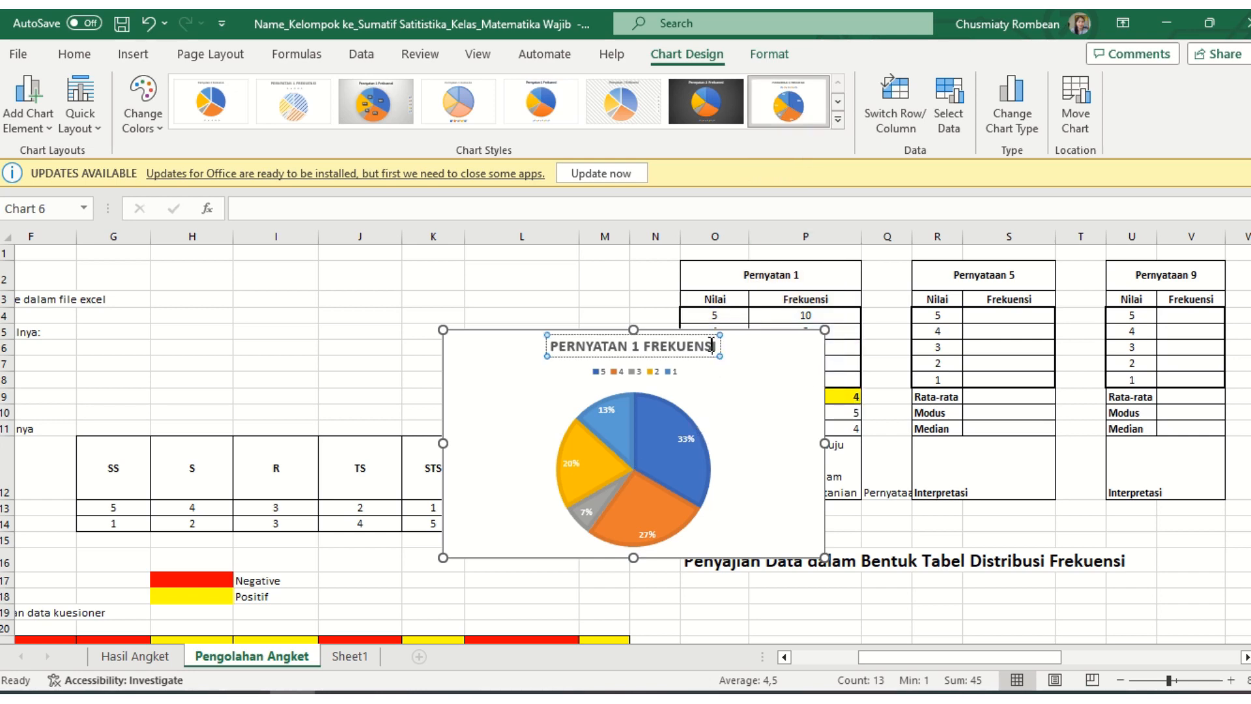
{"action": "key", "text": "BackSpace"}
{"action": "key", "text": "BackSpace"}
{"action": "key", "text": "BackSpace"}
{"action": "key", "text": "BackSpace"}
{"action": "key", "text": "BackSpace"}
{"action": "key", "text": "BackSpace"}
{"action": "key", "text": "BackSpace"}
{"action": "key", "text": "BackSpace"}
{"action": "key", "text": "BackSpace"}
{"action": "key", "text": "BackSpace"}
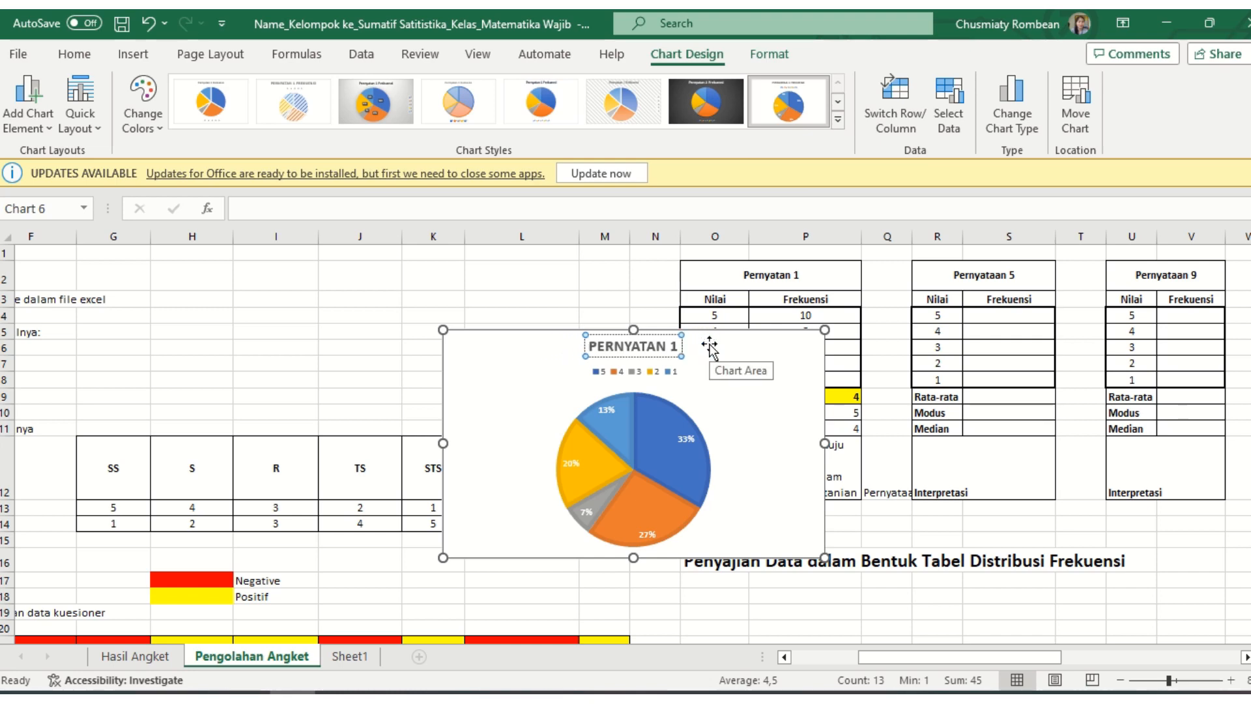
{"action": "type", "text": ": MAN"}
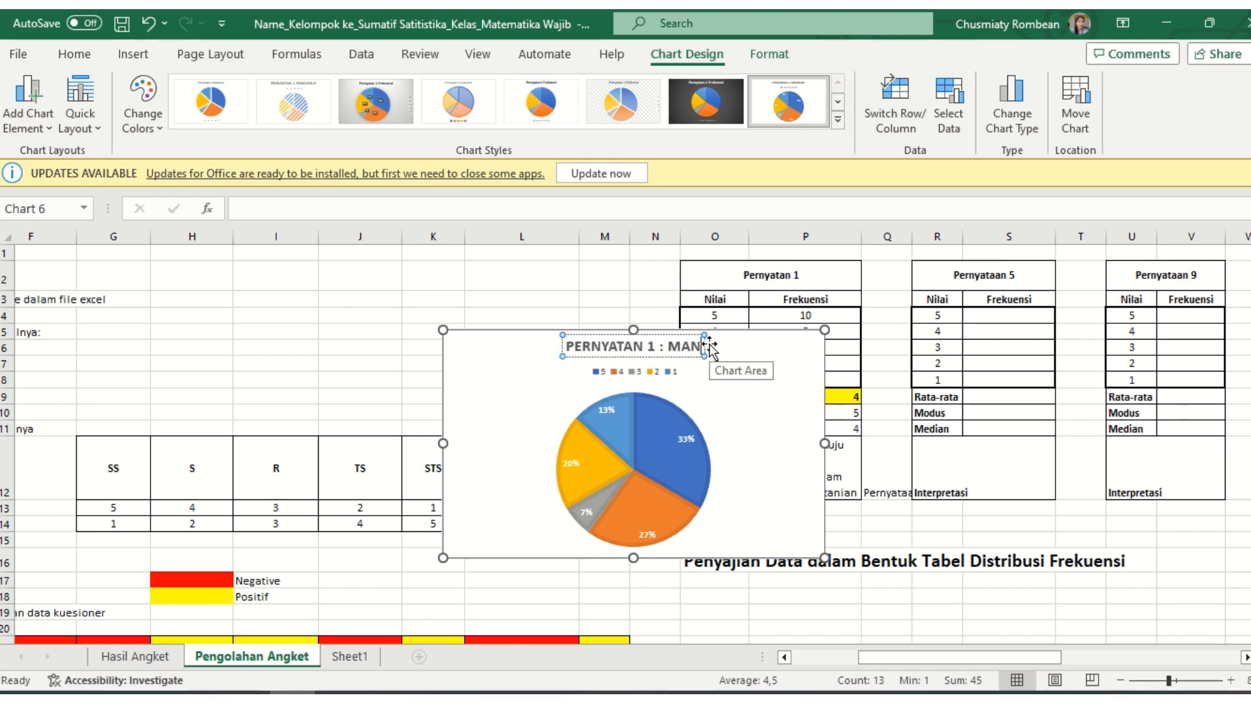
{"action": "type", "text": "FAAT DR"}
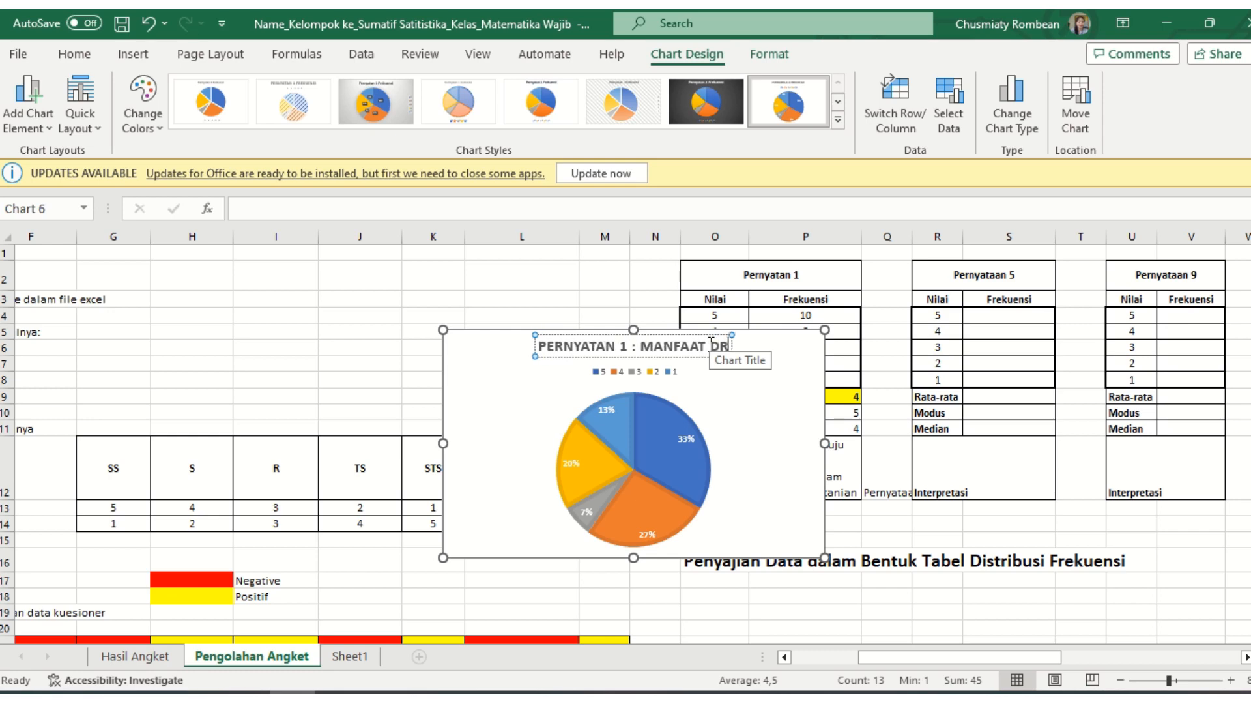
{"action": "type", "text": "ONE DALAM PE"}
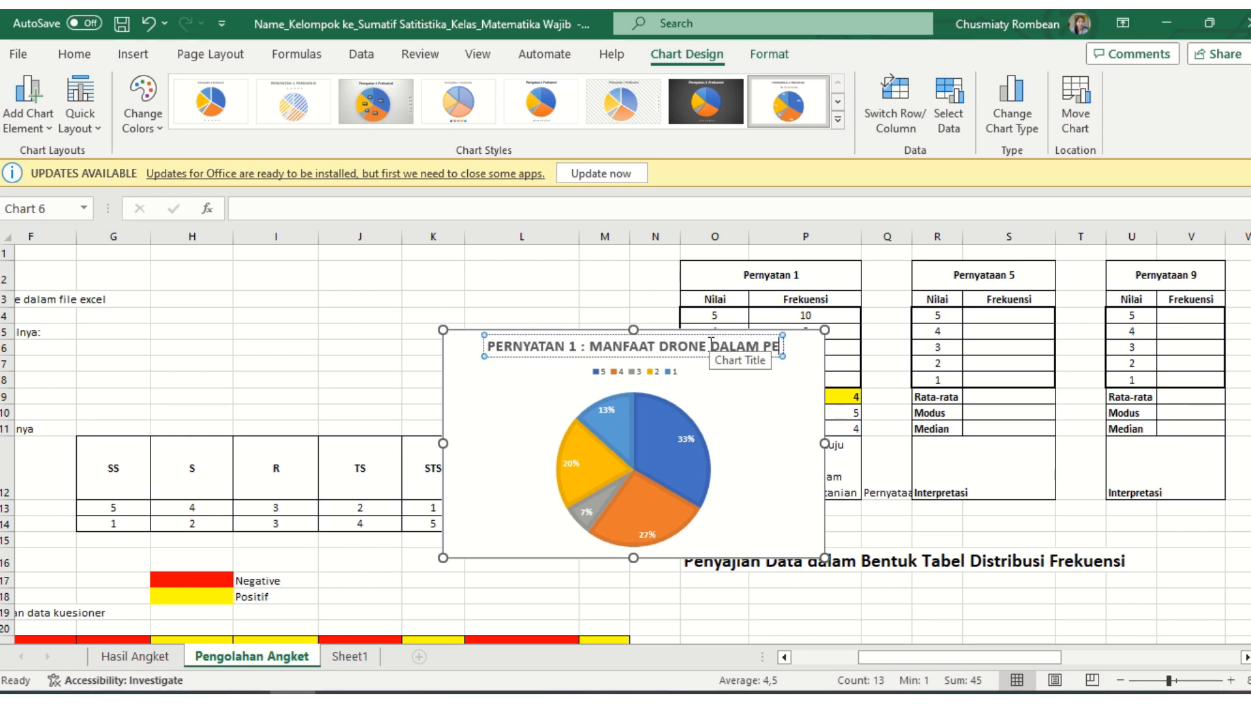
{"action": "type", "text": "NGAIRAN"}
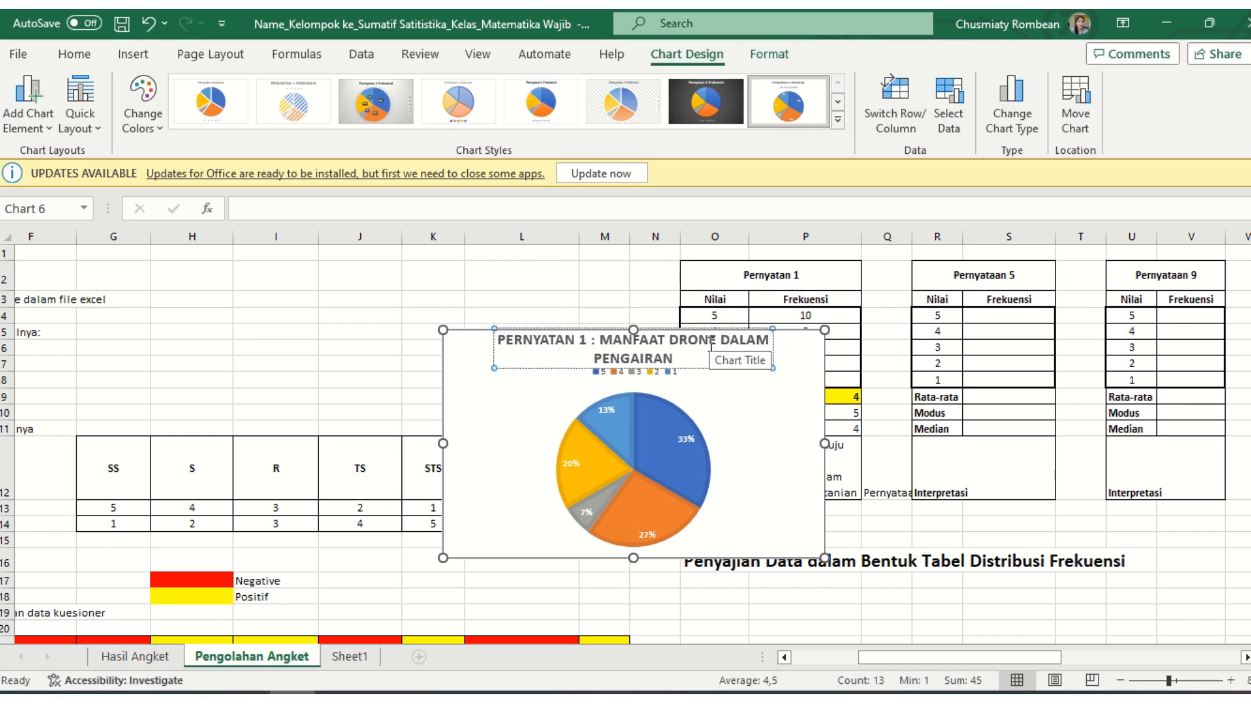
{"action": "left_click", "coordinate": [1010, 522]}
Move the pie chart across the sheet to the space beside the "Manfaat Drone Dalam Pertanian" column chart.
{"action": "left_click_drag", "start_coordinate": [773, 454], "coordinate": [897, 514]}
{"action": "left_click_drag", "start_coordinate": [1192, 464], "coordinate": [1195, 402]}
{"action": "left_click_drag", "start_coordinate": [1006, 651], "coordinate": [1092, 648]}
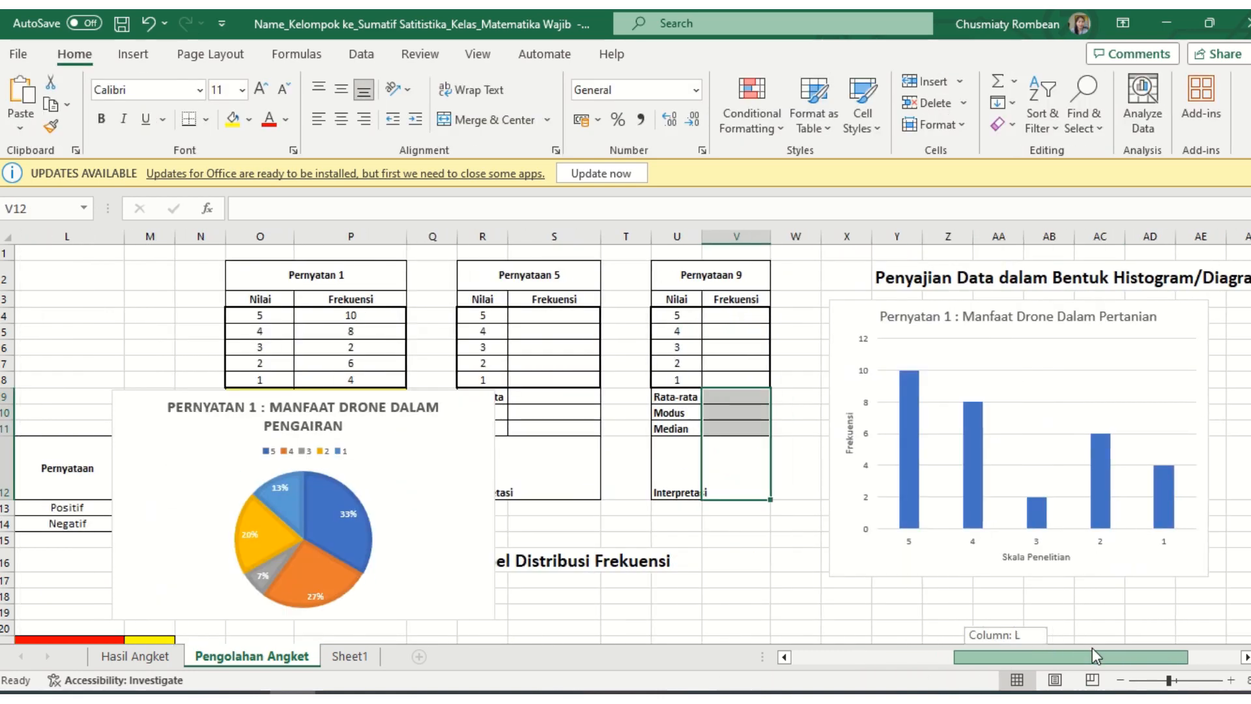
{"action": "left_click", "coordinate": [499, 465]}
{"action": "left_click_drag", "start_coordinate": [581, 493], "coordinate": [1123, 424]}
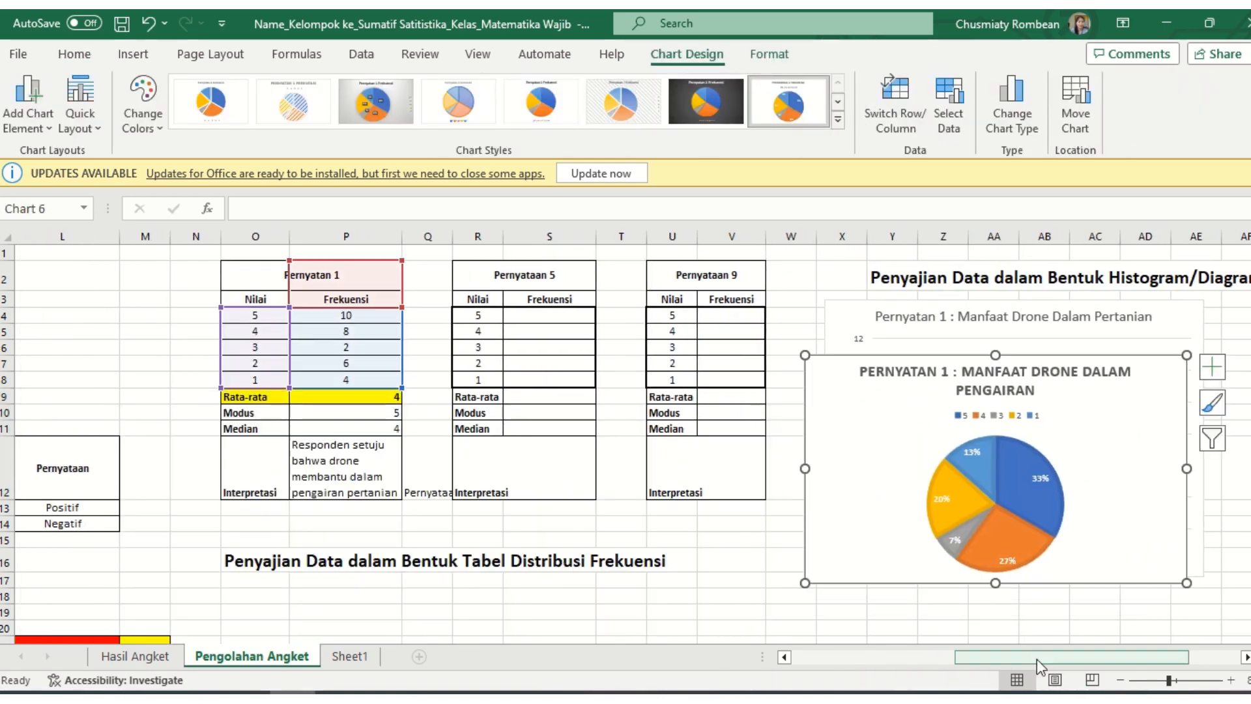
{"action": "left_click_drag", "start_coordinate": [1035, 657], "coordinate": [1088, 657]}
{"action": "left_click_drag", "start_coordinate": [833, 432], "coordinate": [837, 433]}
{"action": "left_click_drag", "start_coordinate": [933, 445], "coordinate": [1140, 429]}
{"action": "left_click", "coordinate": [850, 450]}
{"action": "left_click_drag", "start_coordinate": [850, 450], "coordinate": [1225, 380]}
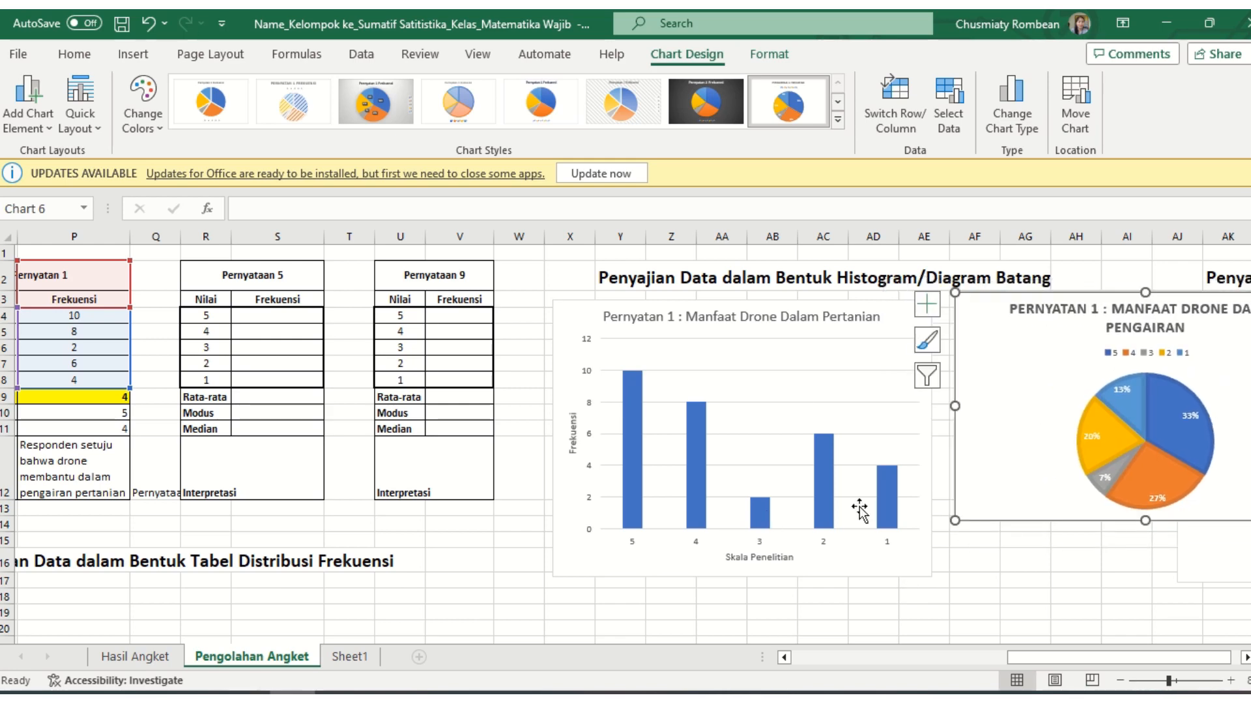
Review the remaining statement tables, the total and interpretation scores, and the Likert interval table with its conclusion text.
{"action": "scroll", "coordinate": [861, 502], "scroll_direction": "down", "scroll_amount": 5}
{"action": "scroll", "coordinate": [864, 489], "scroll_direction": "down", "scroll_amount": 5}
{"action": "scroll", "coordinate": [1055, 500], "scroll_direction": "up", "scroll_amount": 9}
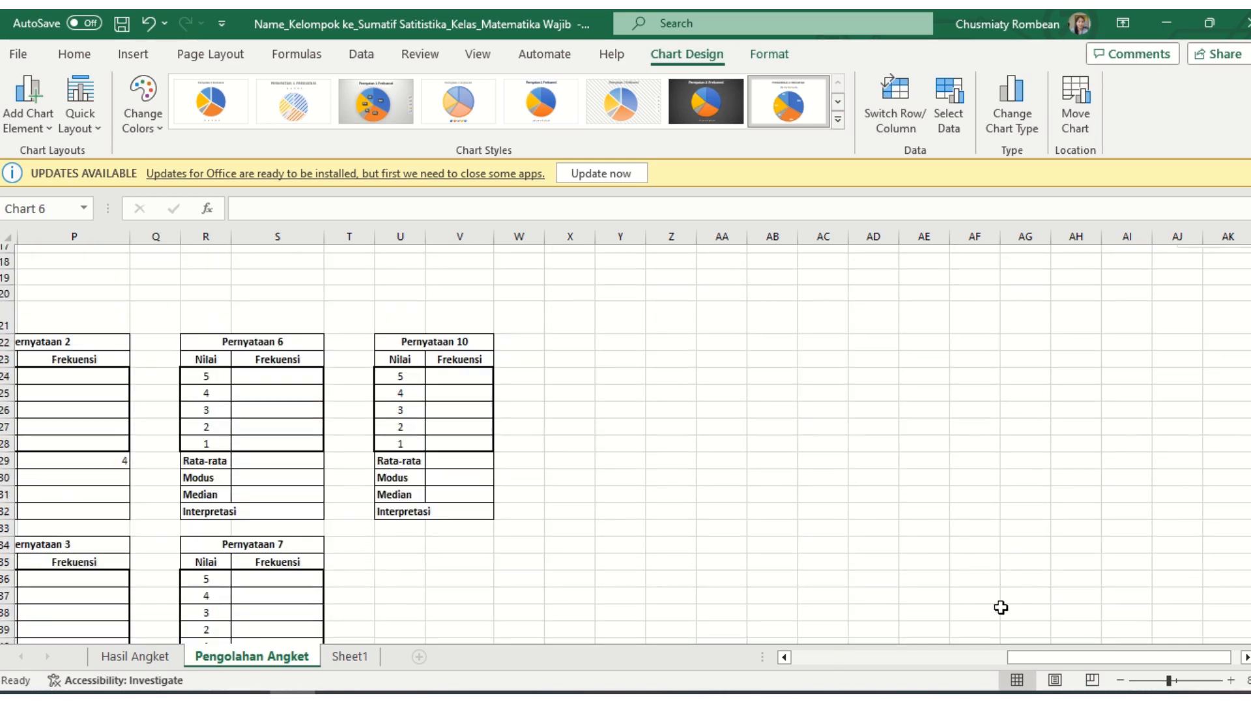
{"action": "left_click_drag", "start_coordinate": [1033, 657], "coordinate": [867, 662]}
{"action": "scroll", "coordinate": [683, 450], "scroll_direction": "down", "scroll_amount": 2}
{"action": "scroll", "coordinate": [717, 446], "scroll_direction": "down", "scroll_amount": 3}
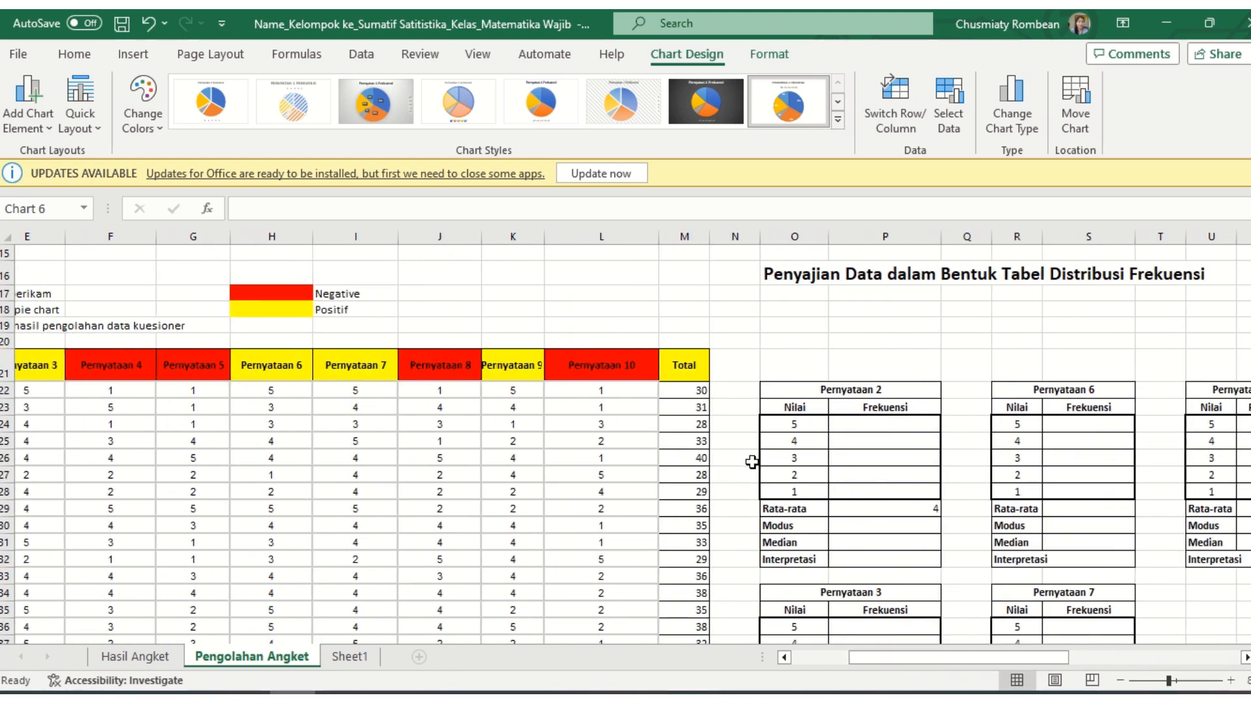
{"action": "scroll", "coordinate": [753, 462], "scroll_direction": "down", "scroll_amount": 7}
{"action": "scroll", "coordinate": [753, 461], "scroll_direction": "down", "scroll_amount": 3}
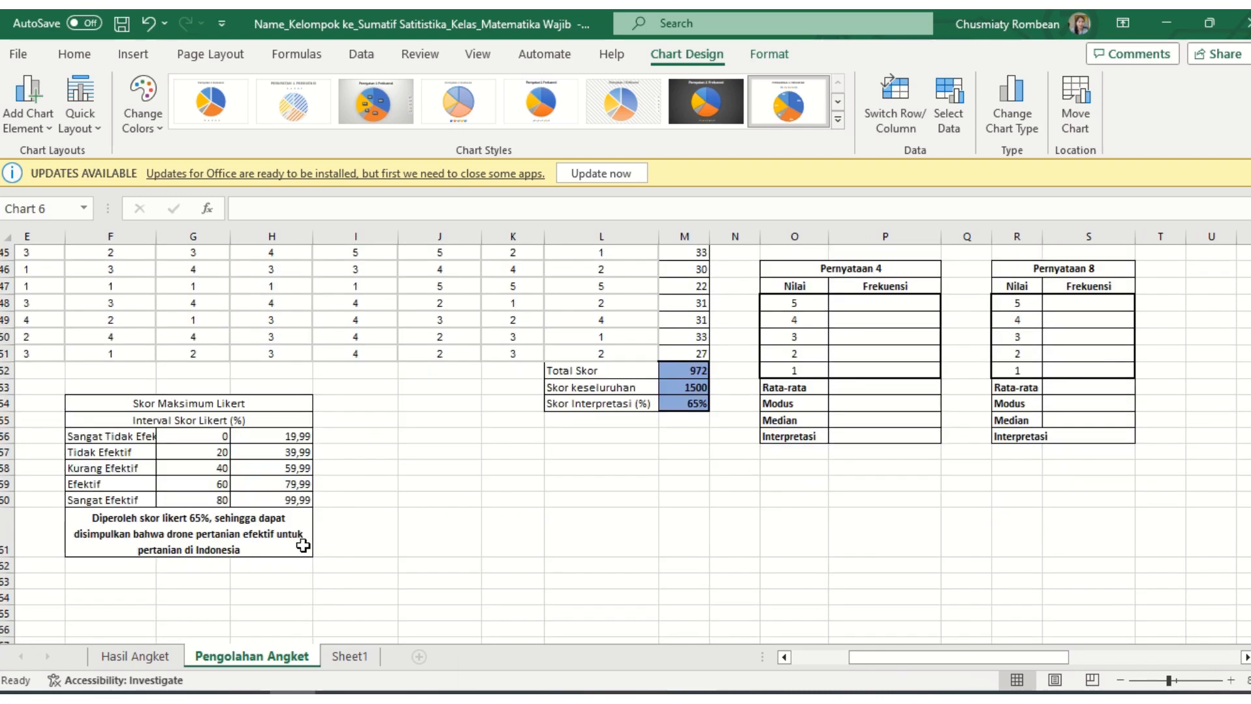
{"action": "left_click", "coordinate": [207, 523]}
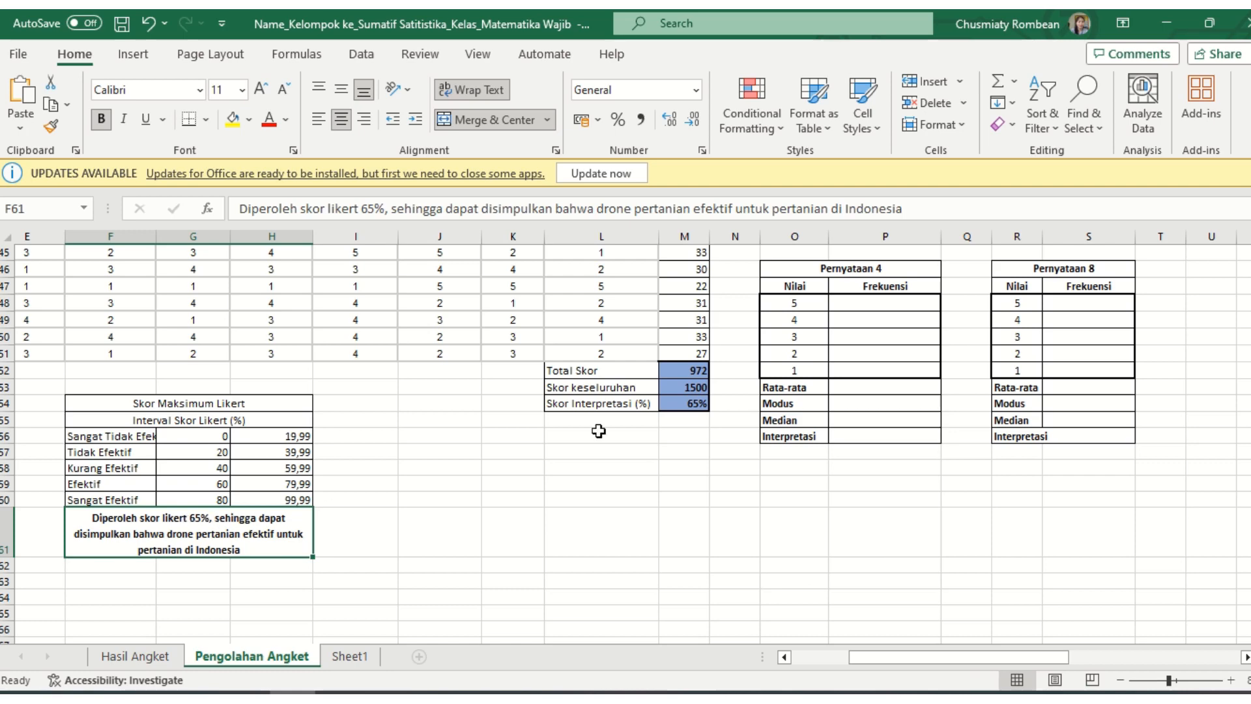
{"action": "left_click", "coordinate": [685, 400]}
{"action": "left_click", "coordinate": [186, 522]}
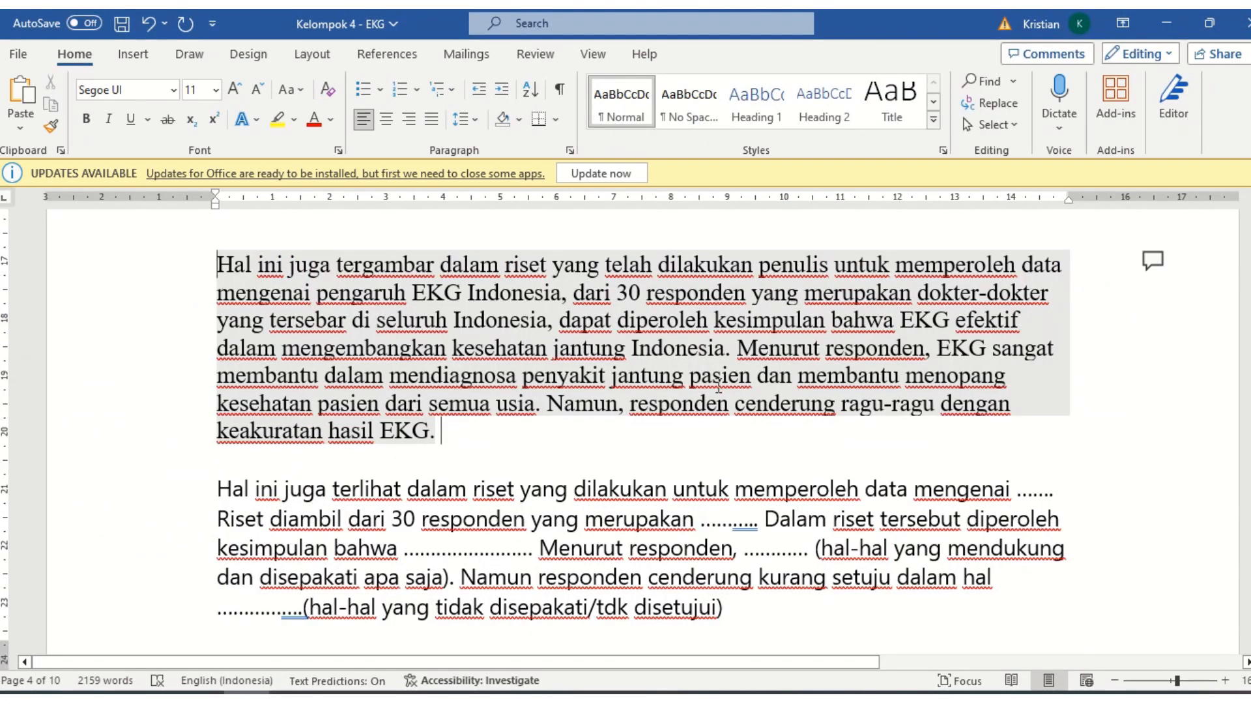
Examine the EKG discussion paragraphs and the descriptive research-result paragraph in the Word document "Kelompok 4 - EKG".
{"action": "scroll", "coordinate": [432, 376], "scroll_direction": "up", "scroll_amount": 5}
{"action": "scroll", "coordinate": [432, 376], "scroll_direction": "down", "scroll_amount": 1}
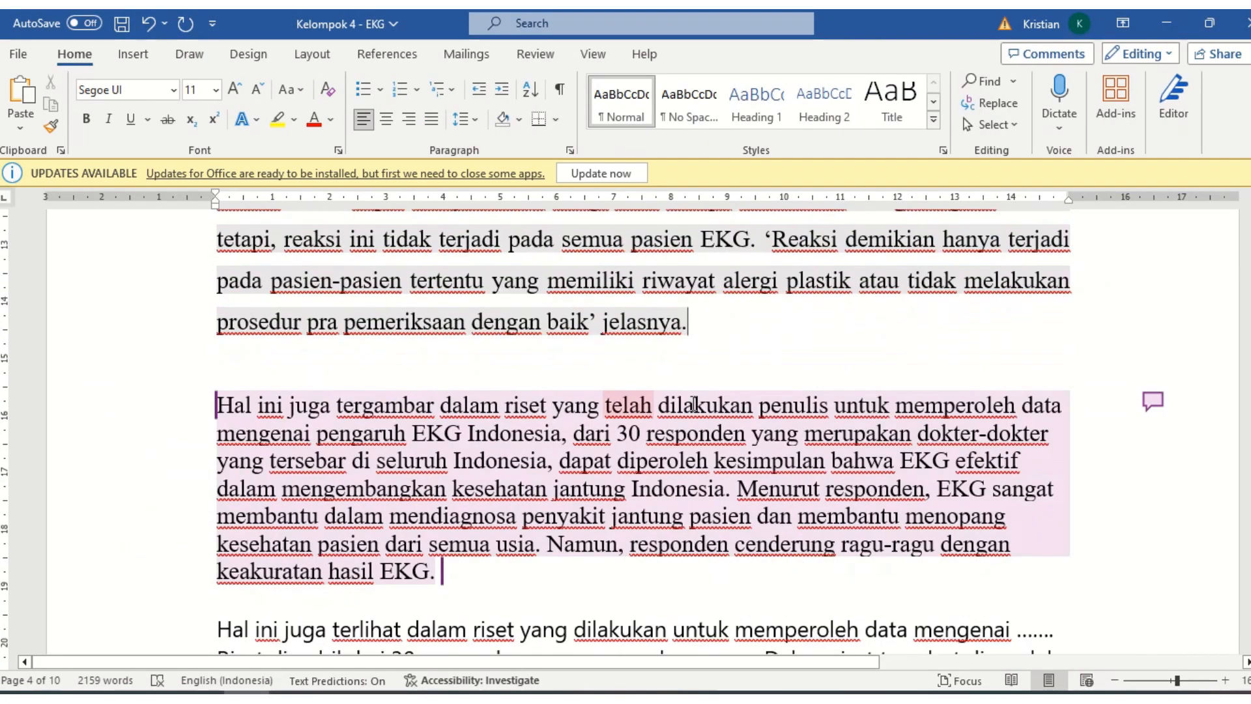
{"action": "scroll", "coordinate": [657, 369], "scroll_direction": "up", "scroll_amount": 4}
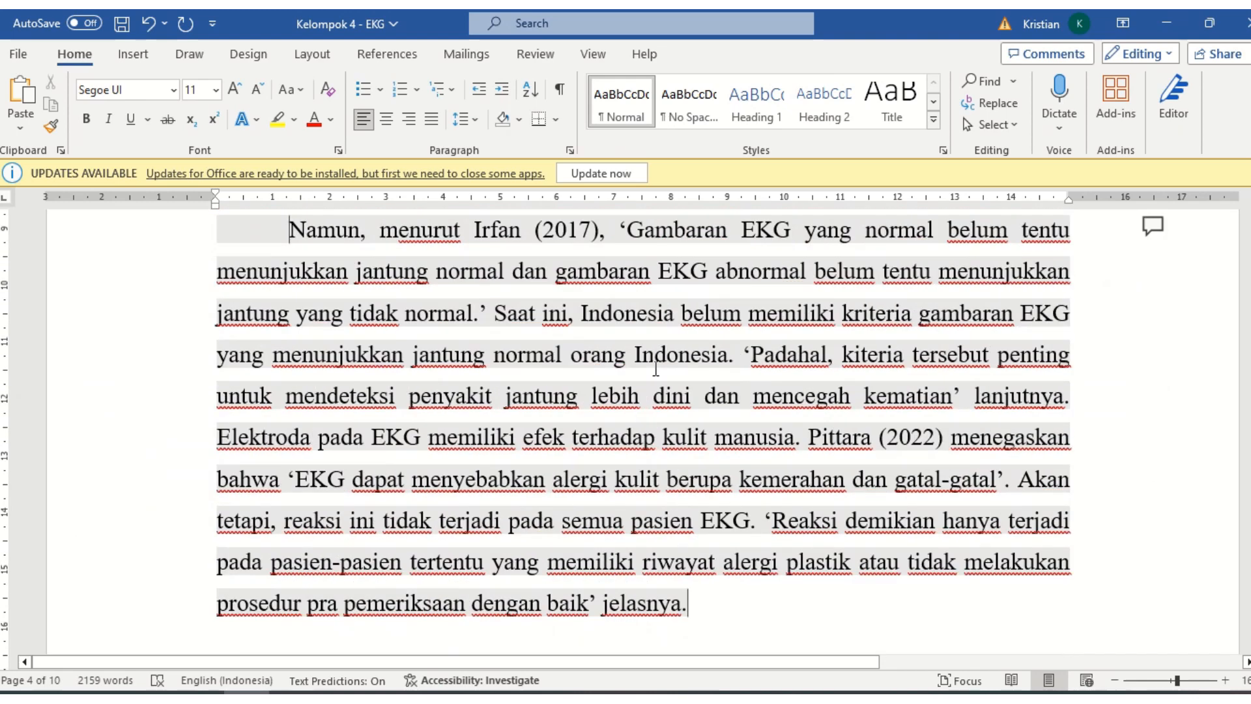
{"action": "scroll", "coordinate": [657, 369], "scroll_direction": "down", "scroll_amount": 5}
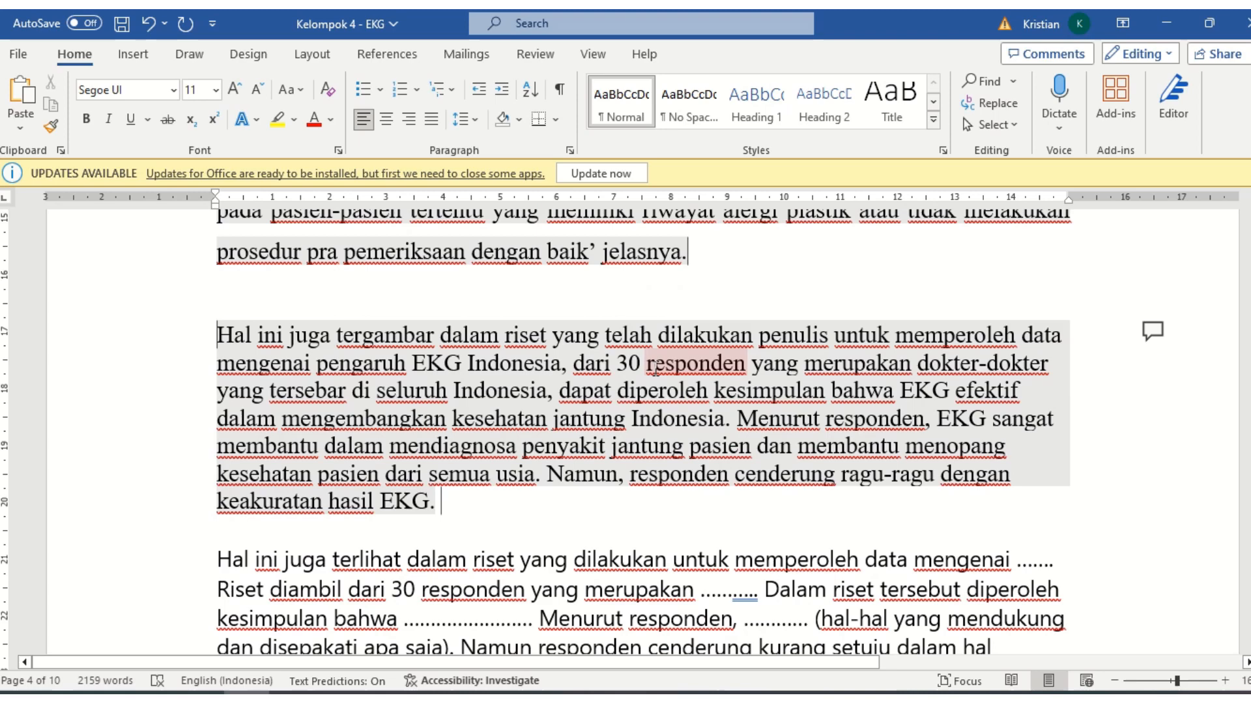
{"action": "left_click", "coordinate": [447, 362]}
{"action": "scroll", "coordinate": [642, 306], "scroll_direction": "up", "scroll_amount": 2}
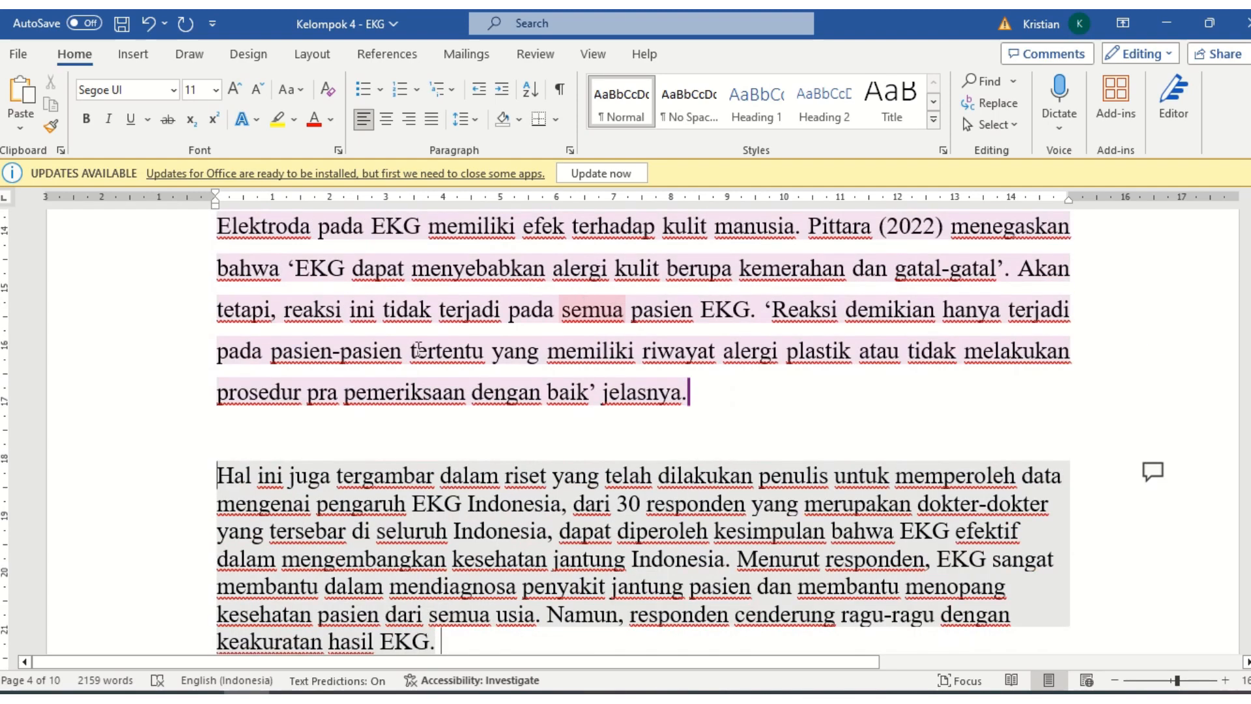
{"action": "mouse_move", "coordinate": [767, 305]}
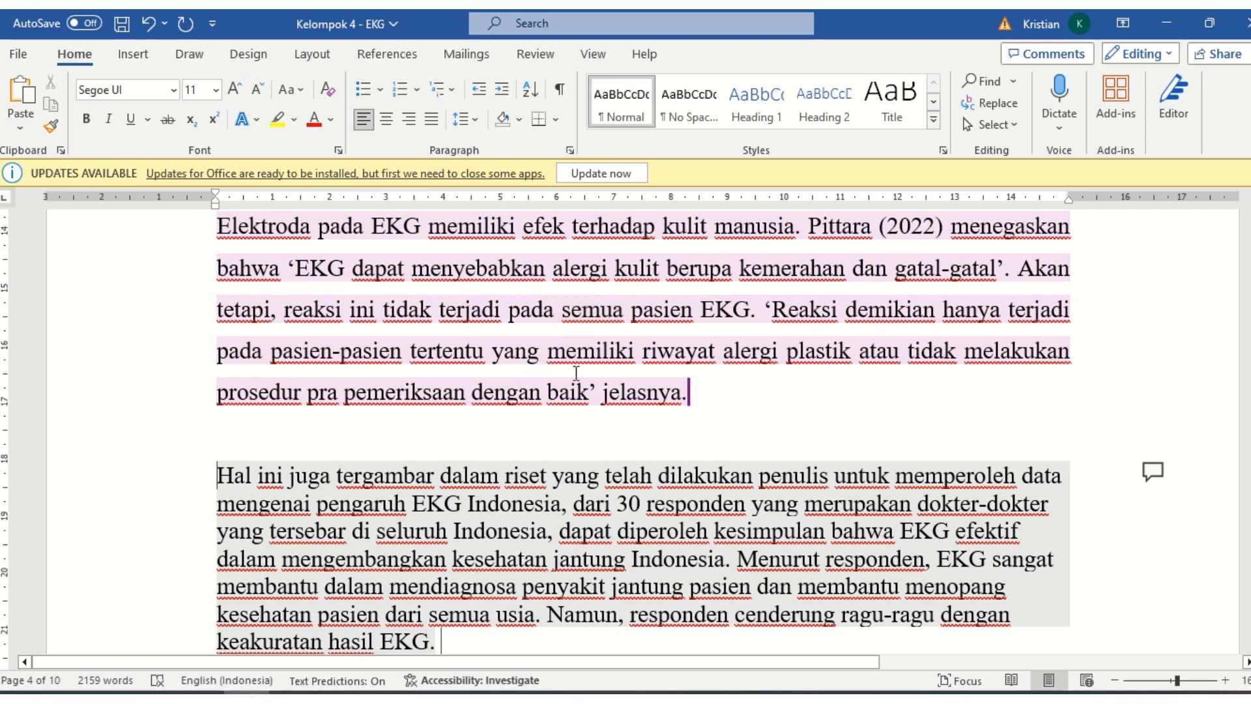
{"action": "scroll", "coordinate": [474, 384], "scroll_direction": "down", "scroll_amount": 2}
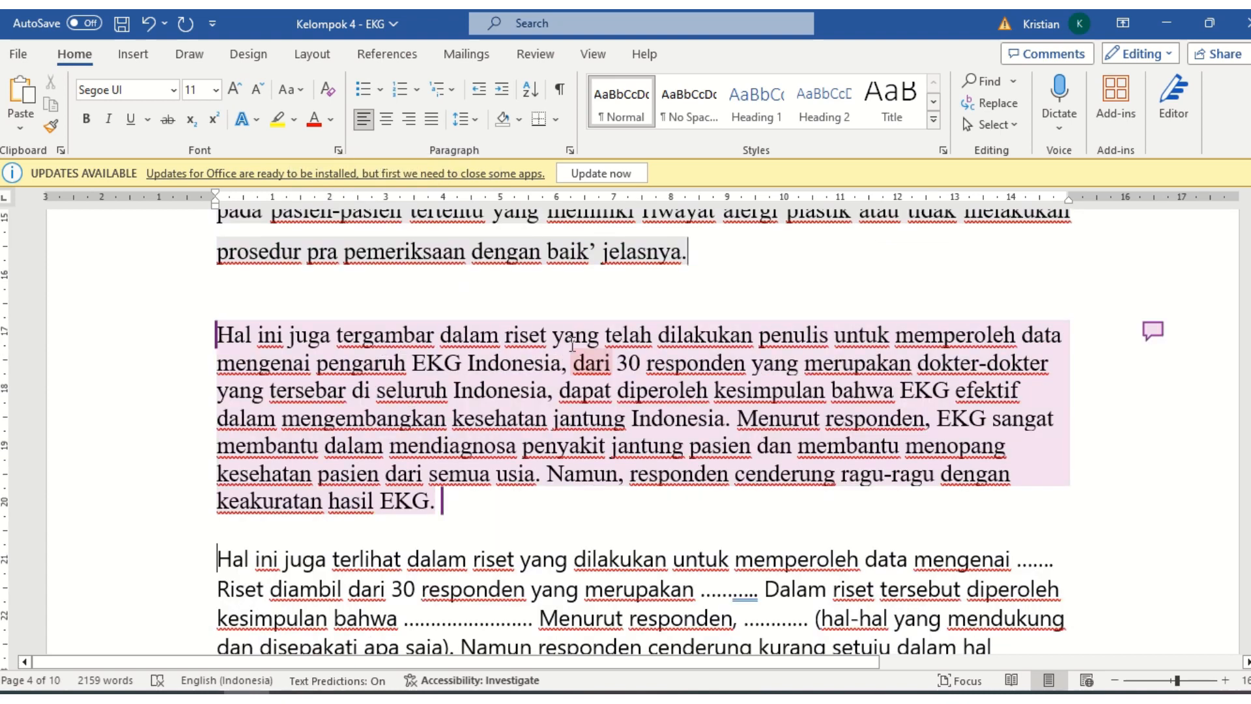
Delete the word "penulis" after "telah dilakukan" in the paragraph starting "Hal ini juga tergambar dalam riset".
{"action": "left_click", "coordinate": [760, 335]}
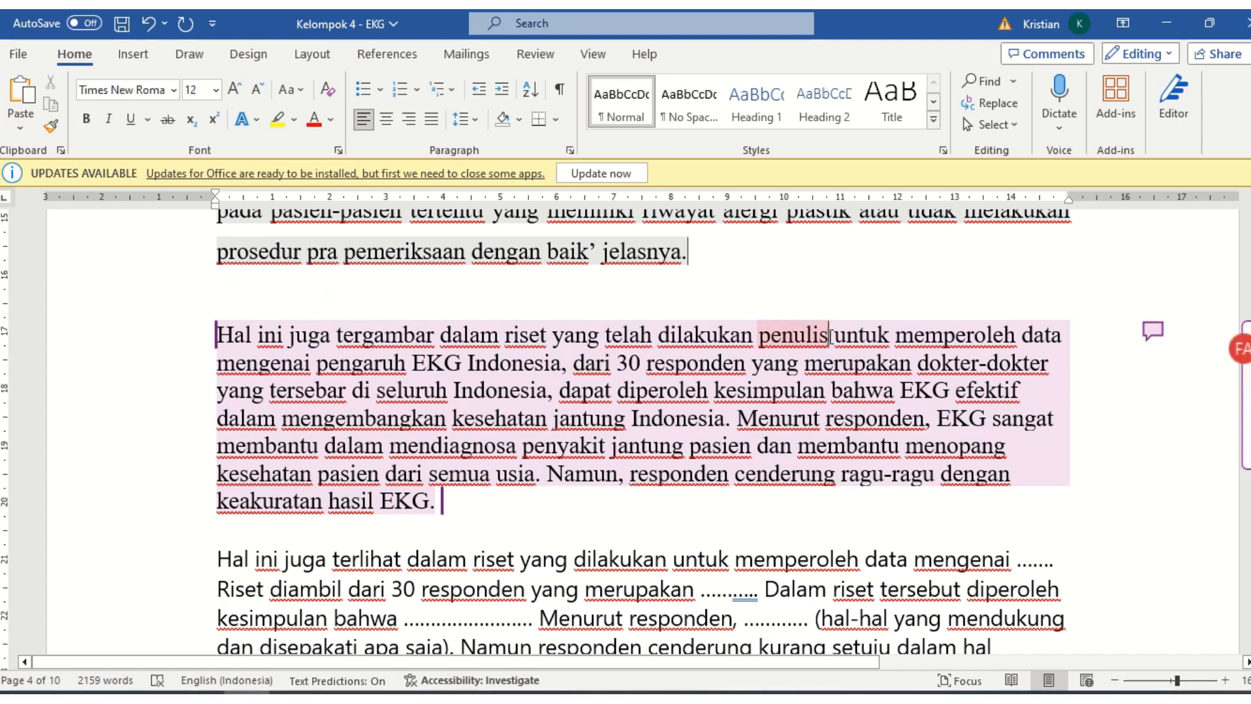
{"action": "key", "text": "BackSpace"}
{"action": "key", "text": "BackSpace"}
{"action": "key", "text": "BackSpace"}
{"action": "key", "text": "BackSpace"}
{"action": "key", "text": "BackSpace"}
{"action": "key", "text": "BackSpace"}
{"action": "key", "text": "BackSpace"}
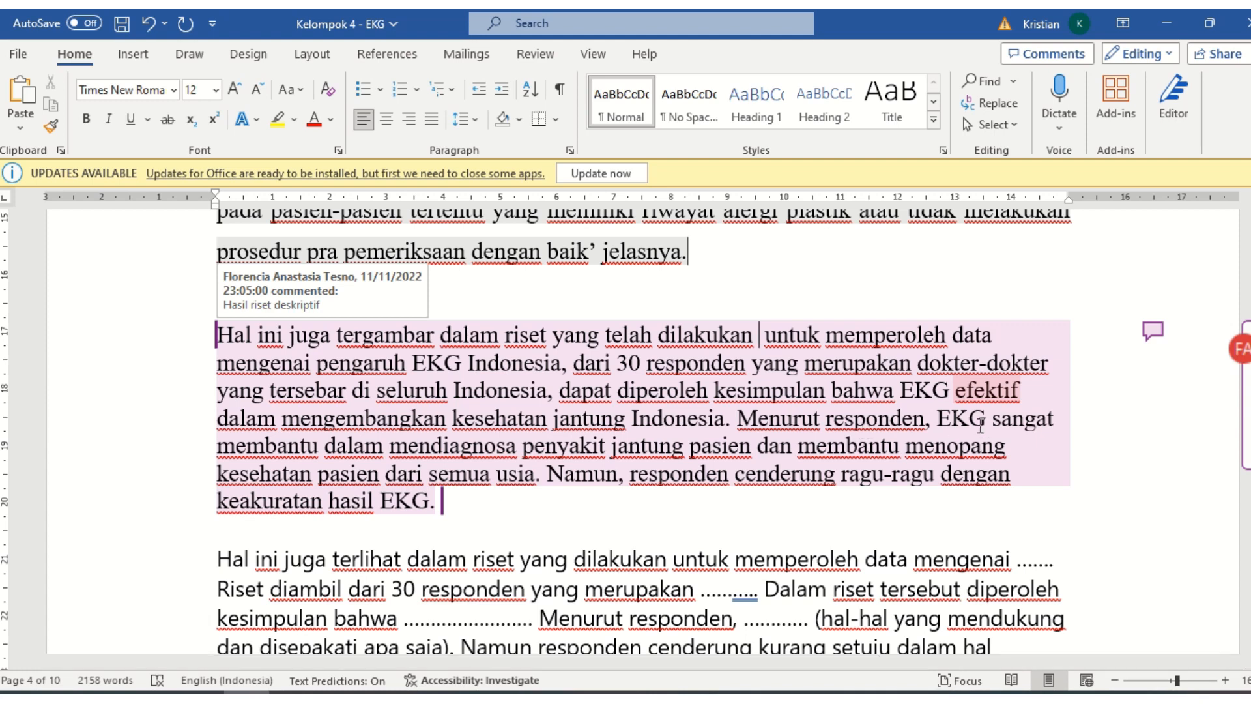
{"action": "scroll", "coordinate": [954, 431], "scroll_direction": "down", "scroll_amount": 1}
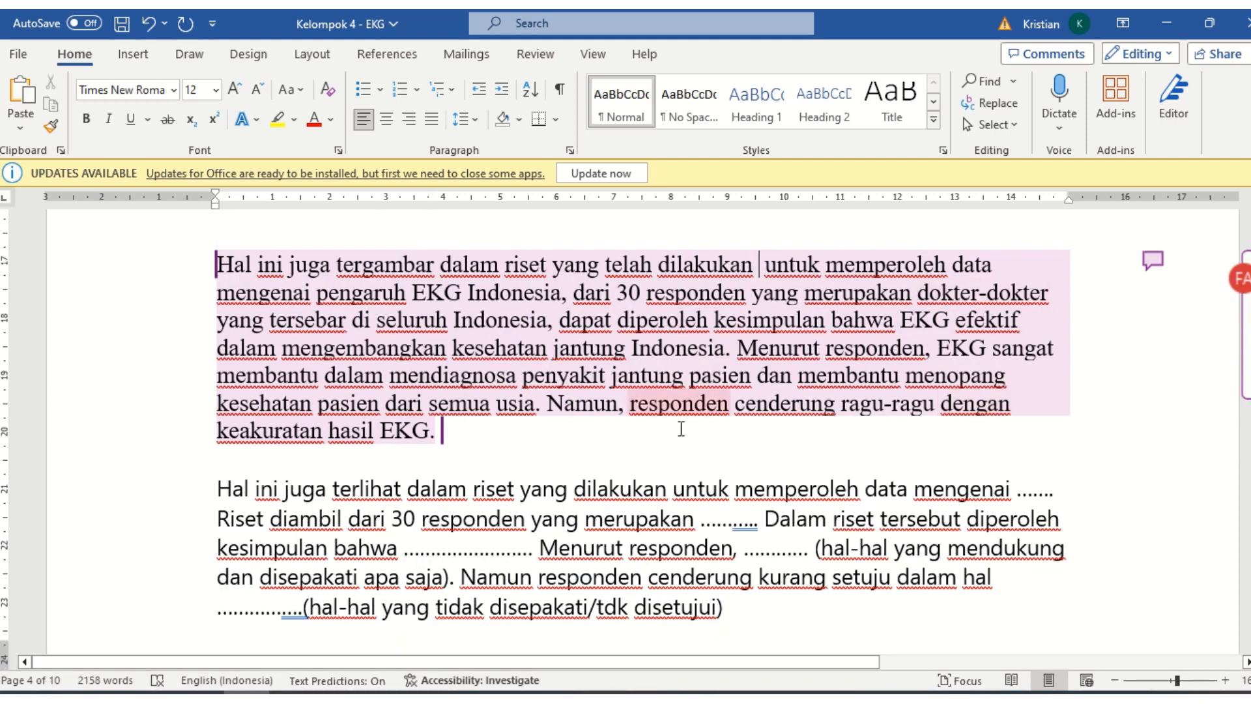
Switch to Microsoft Teams and review the "Tahap 3 Pengolahan Excel" assignment instructions, the editorial paragraph template and its example in the General channel.
{"action": "scroll", "coordinate": [734, 397], "scroll_direction": "down", "scroll_amount": 1}
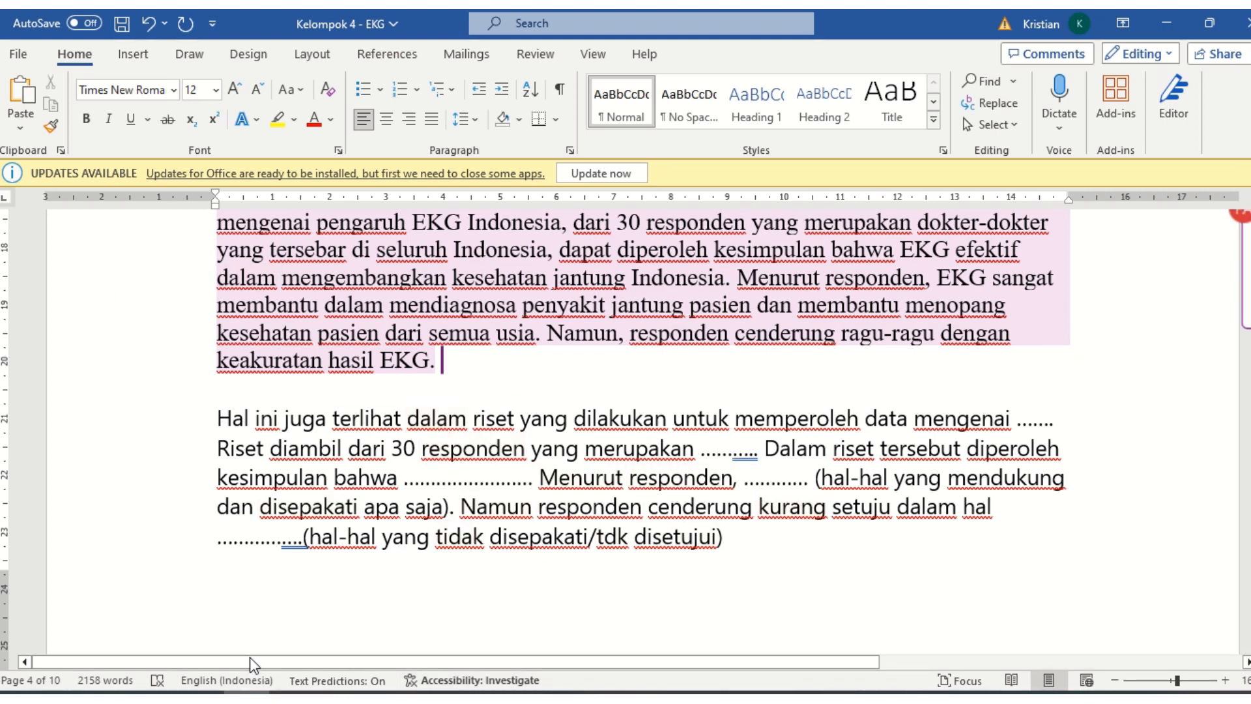
{"action": "left_click", "coordinate": [156, 698]}
{"action": "scroll", "coordinate": [809, 420], "scroll_direction": "up", "scroll_amount": 5}
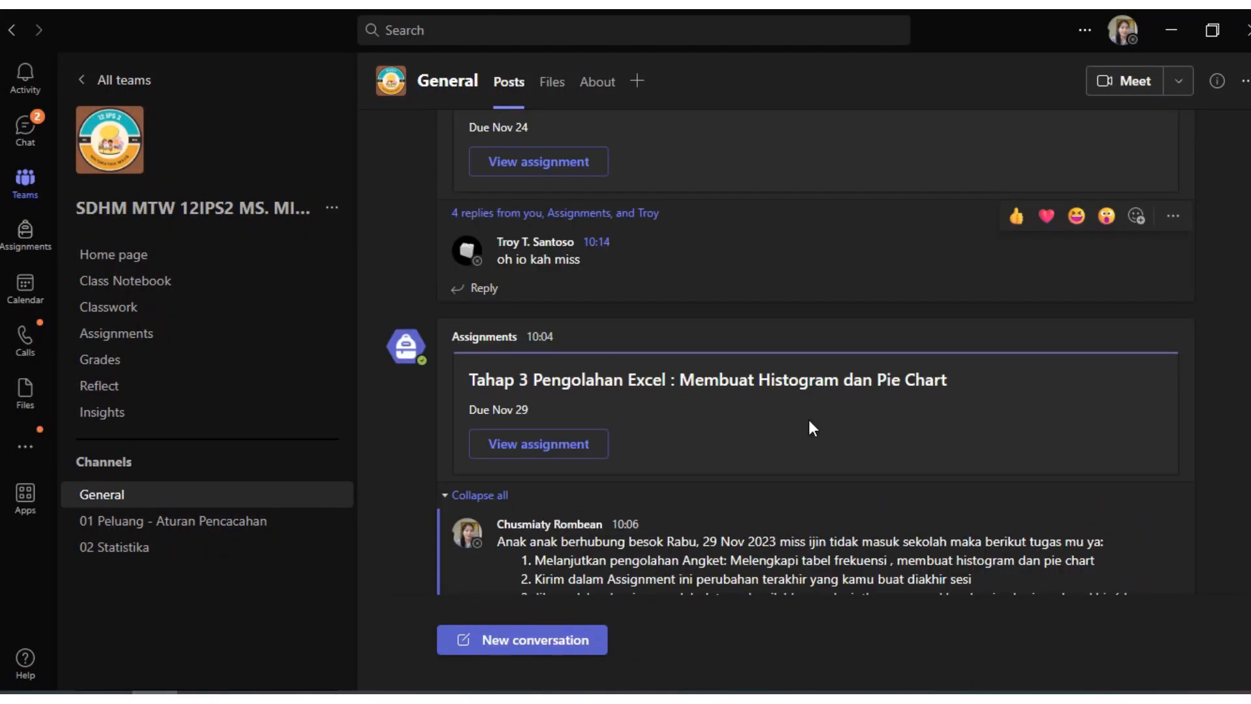
{"action": "scroll", "coordinate": [717, 391], "scroll_direction": "down", "scroll_amount": 7}
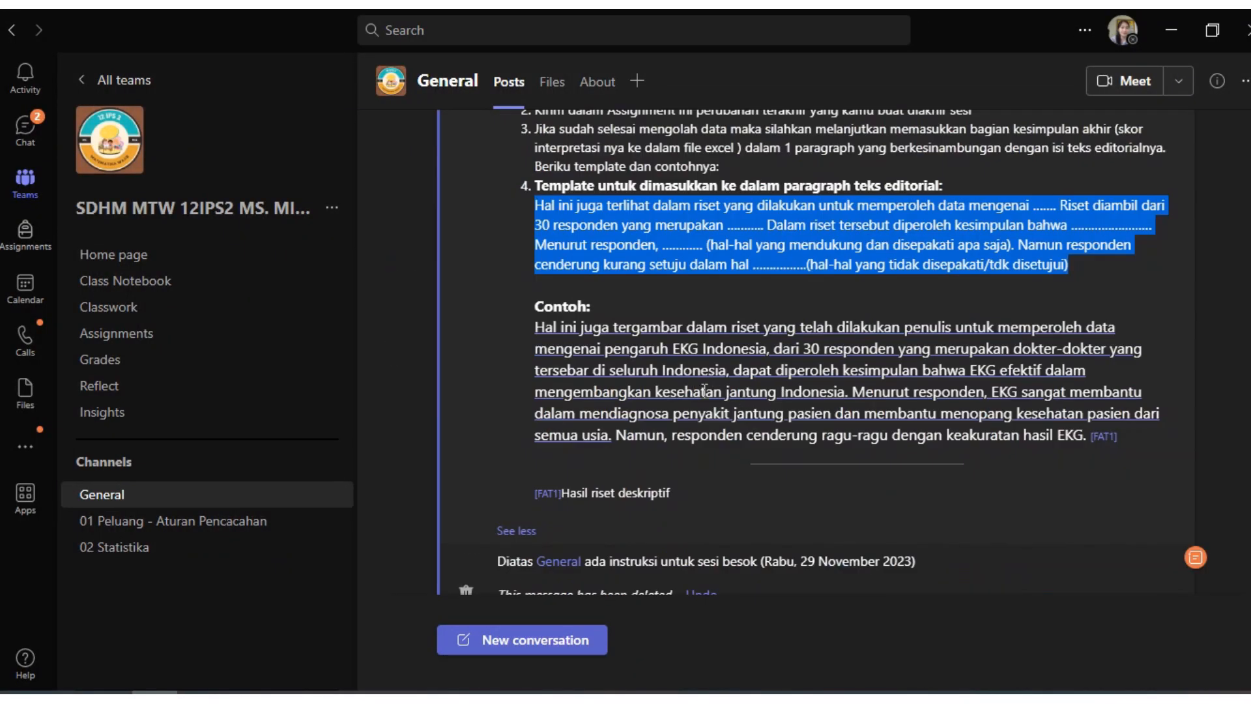
{"action": "scroll", "coordinate": [706, 390], "scroll_direction": "up", "scroll_amount": 5}
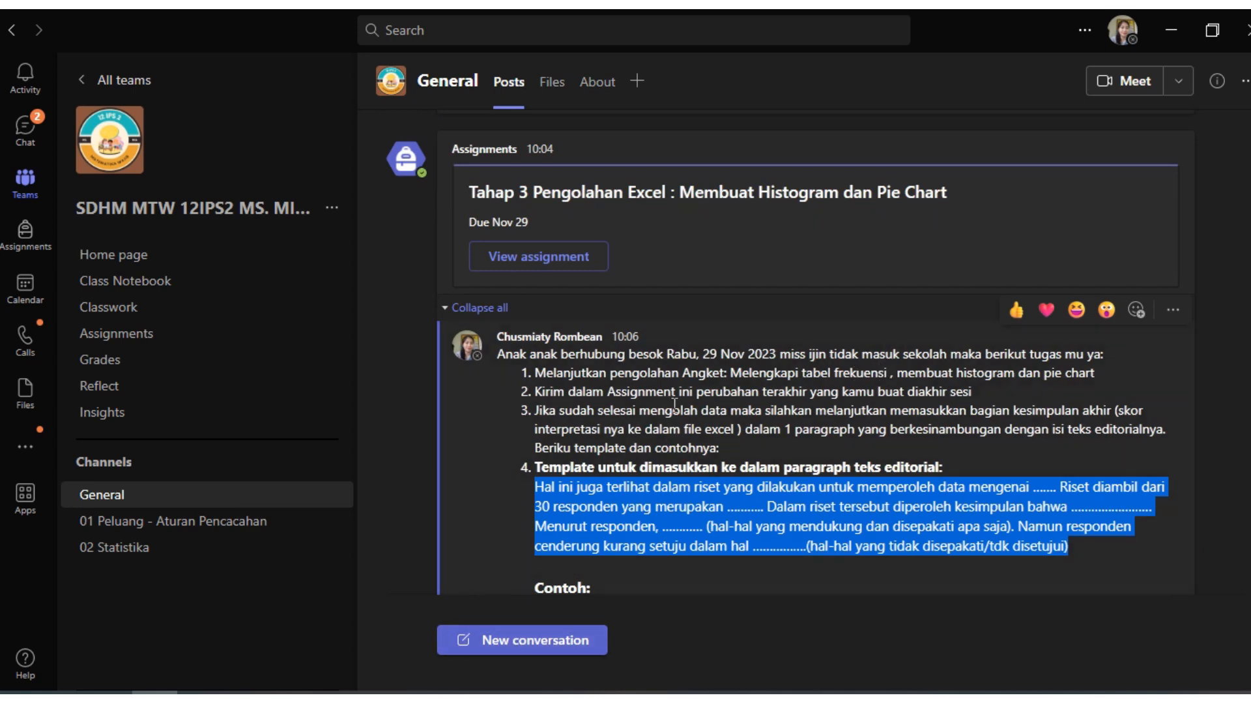
{"action": "scroll", "coordinate": [674, 405], "scroll_direction": "down", "scroll_amount": 3}
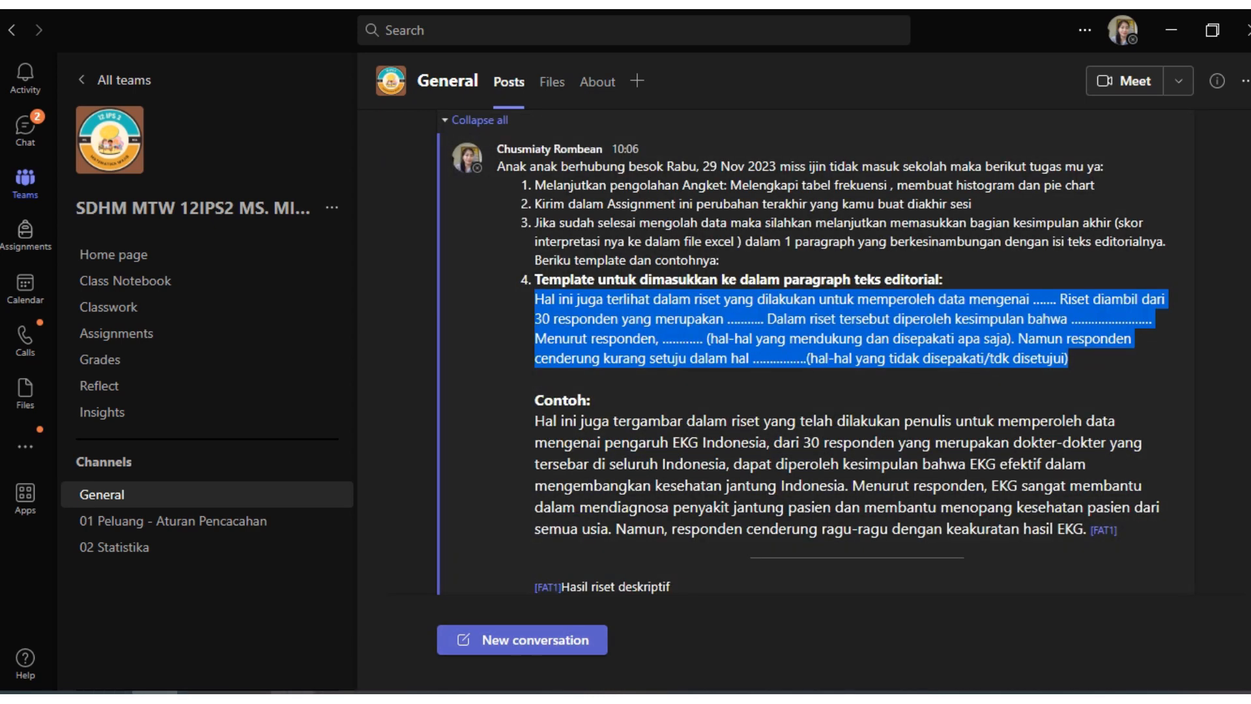
{"action": "mouse_move", "coordinate": [681, 10]}
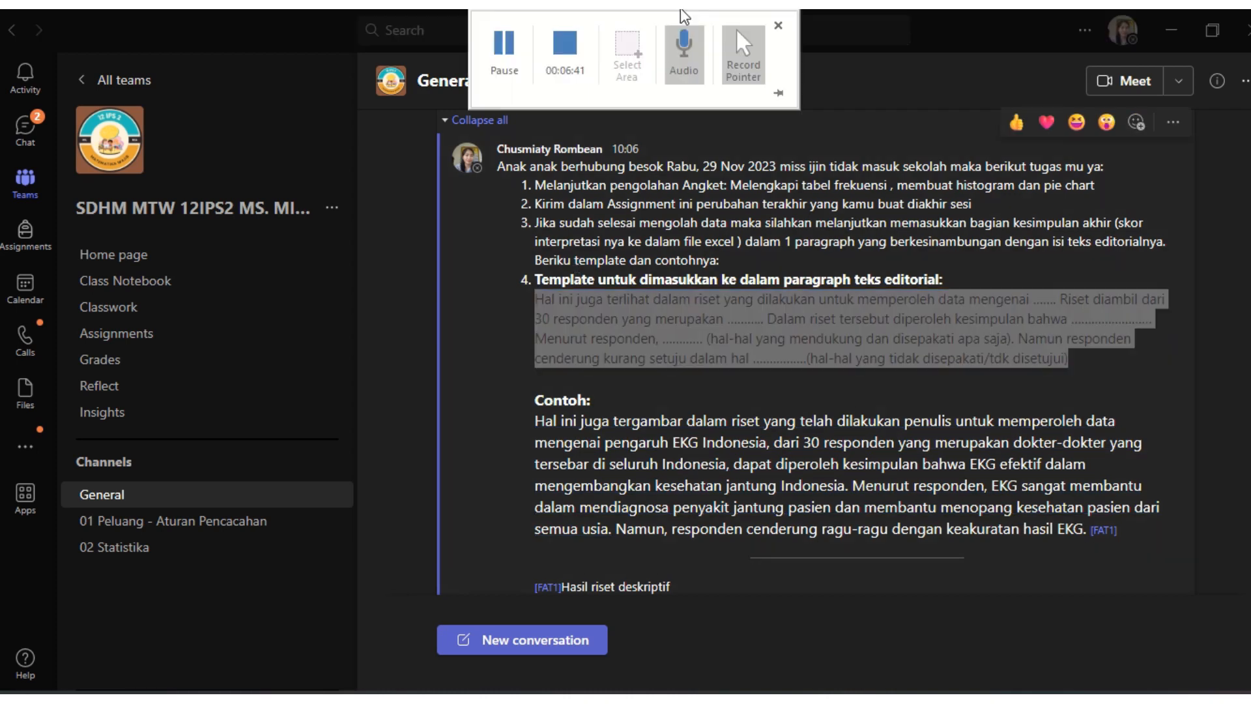